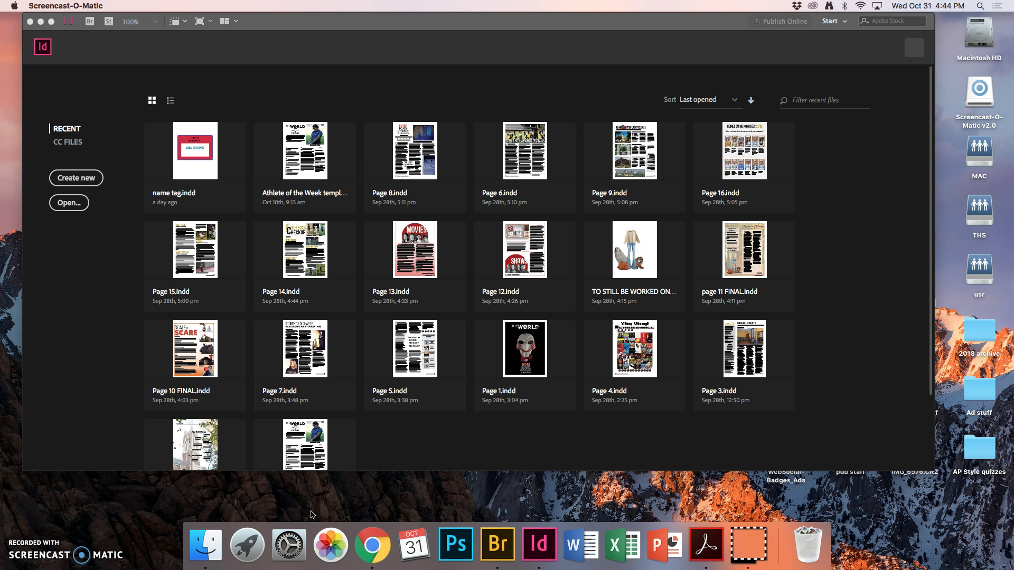
Preview the coke1hr3.jpg example infographic from the desktop, then return to InDesign.
click(427, 28)
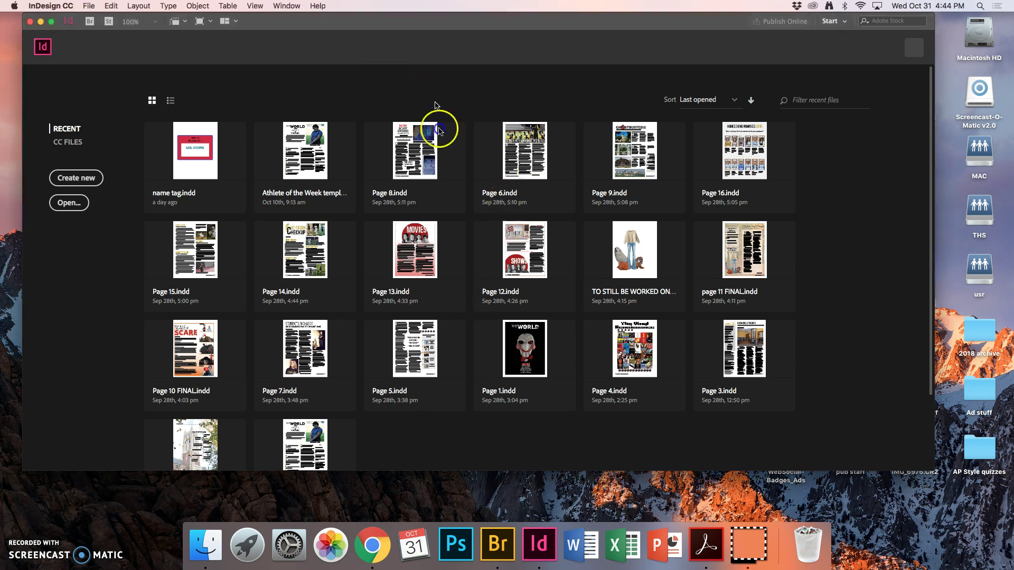
drag(468, 21, 346, 48)
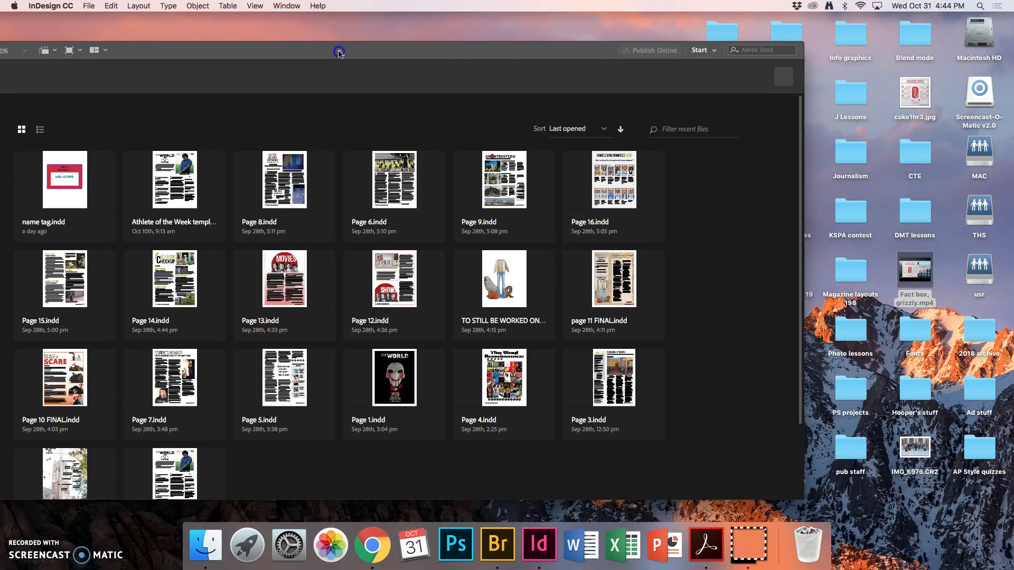
click(914, 94)
key(space)
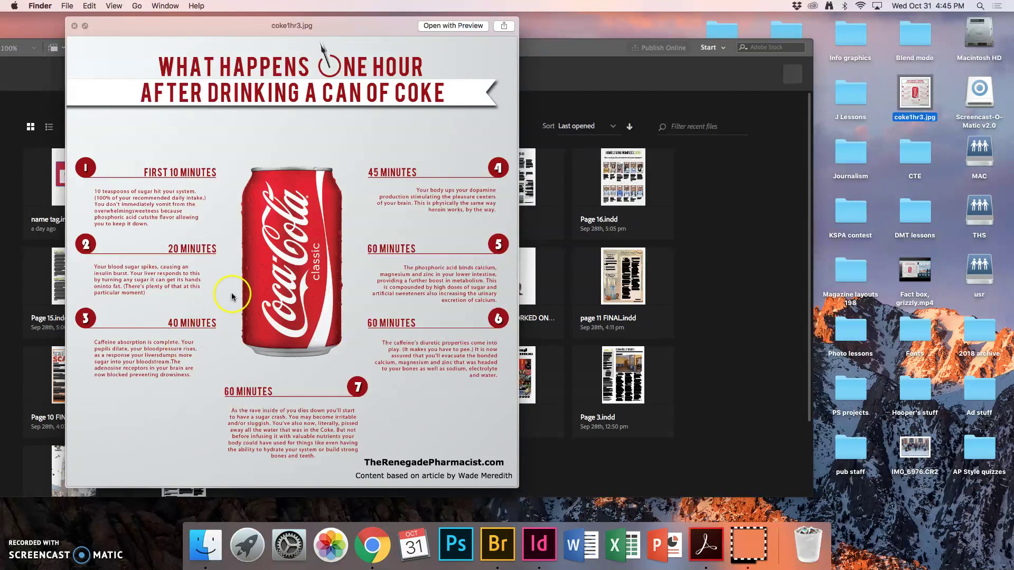
key(space)
click(251, 46)
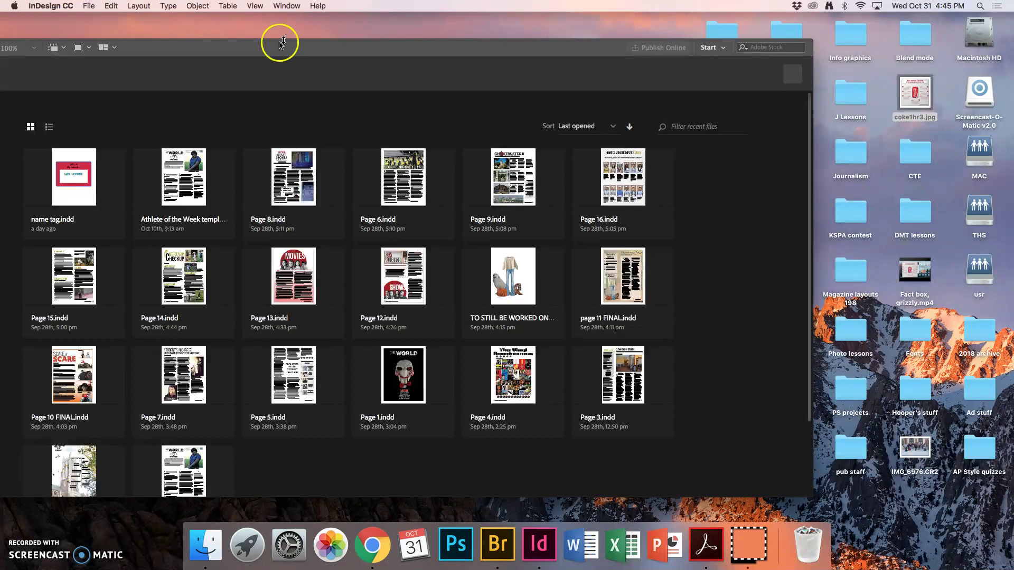
drag(278, 39, 357, 14)
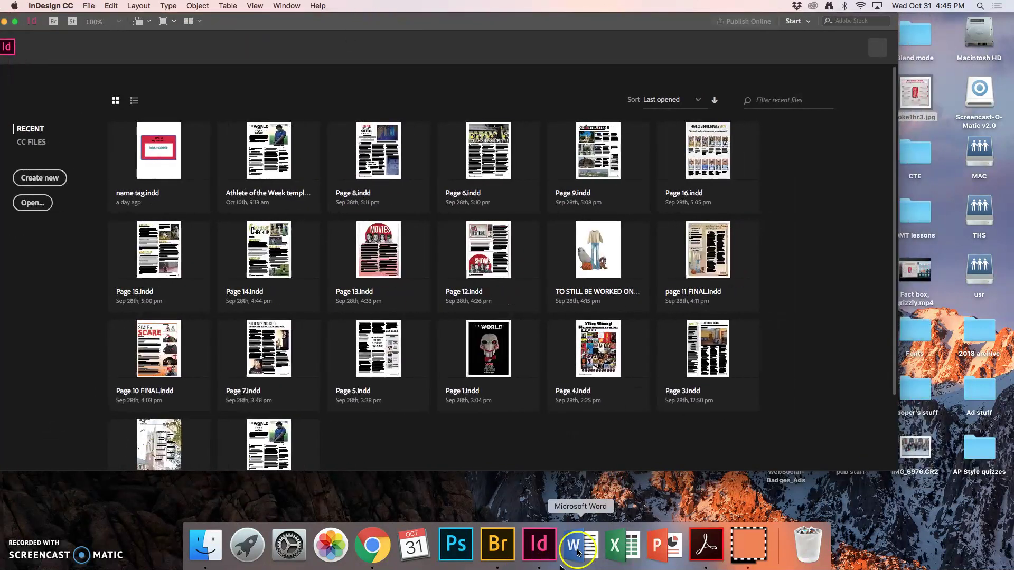
click(540, 547)
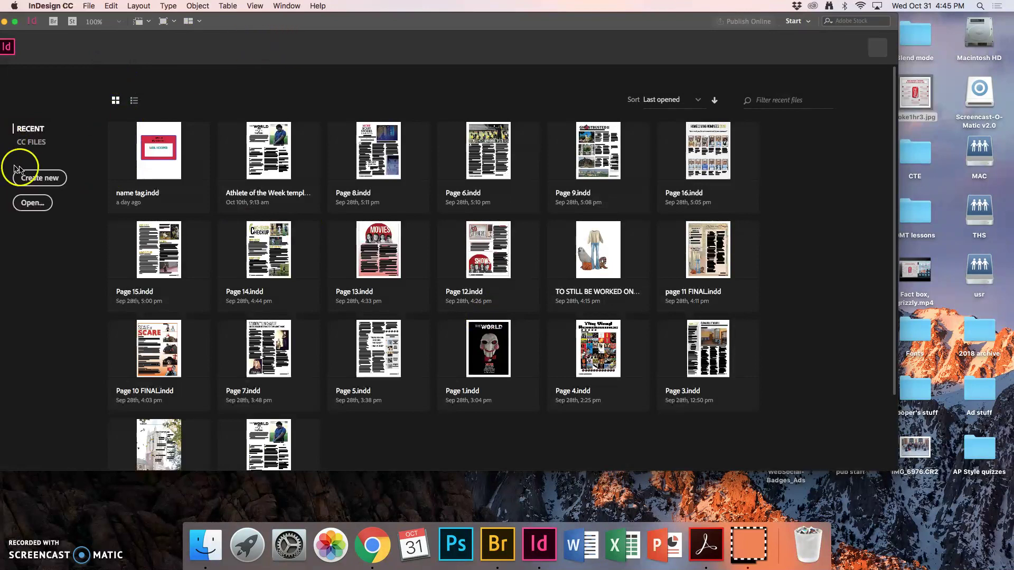
Create a landscape Letter document, 66p0 wide by 51p0 tall.
click(35, 181)
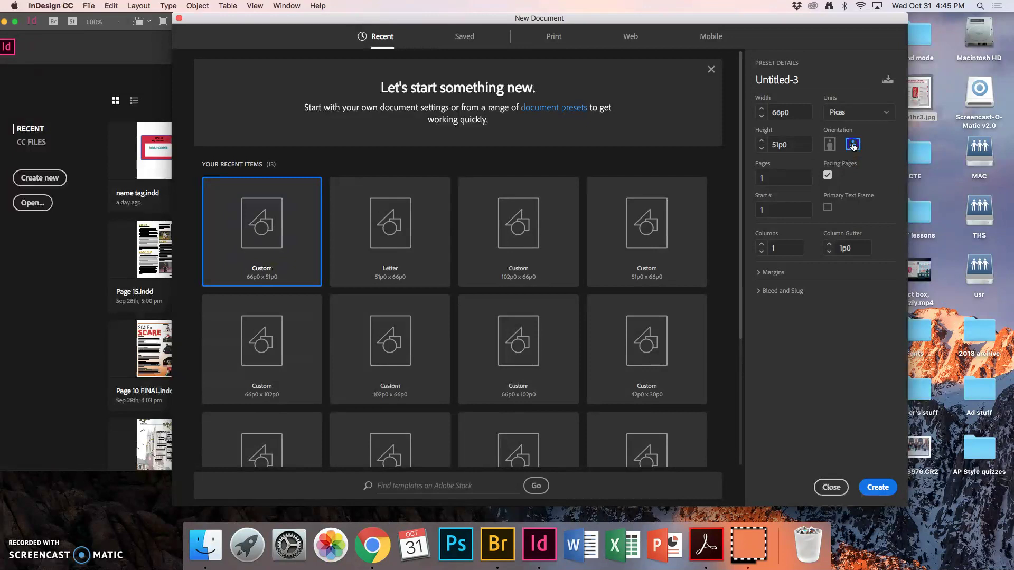
scroll(595, 378, down, 5)
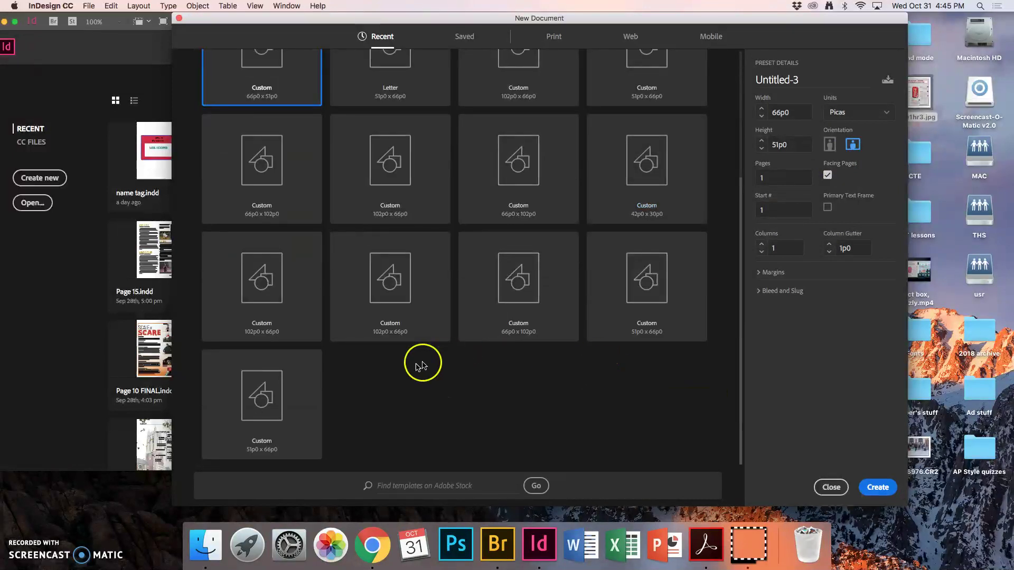
scroll(382, 391, up, 3)
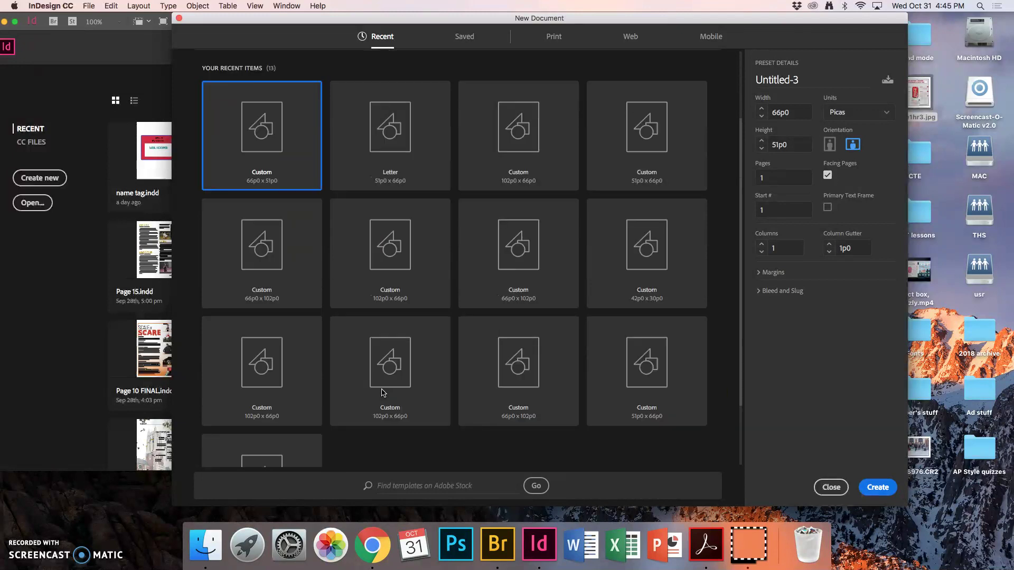
click(388, 151)
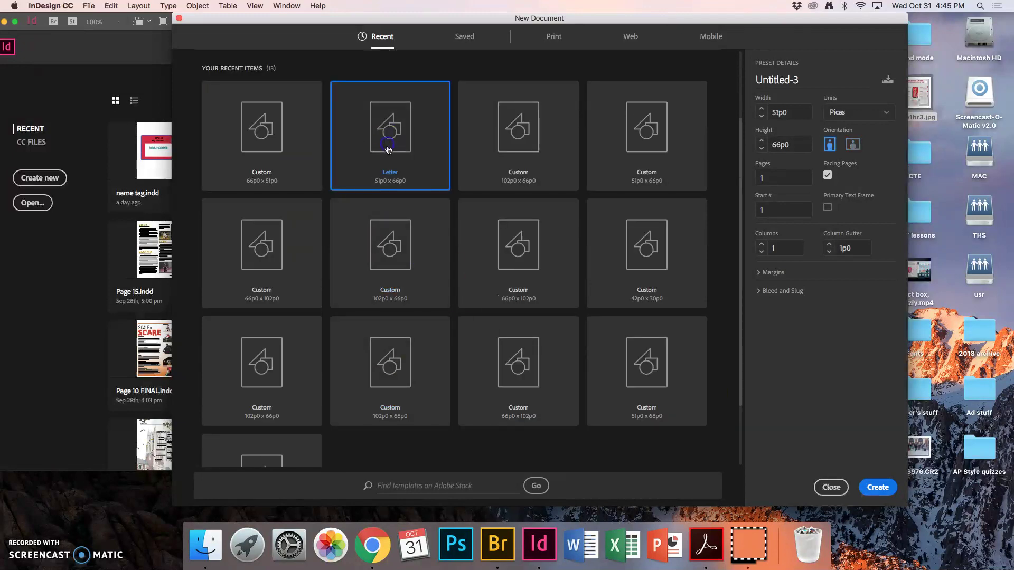
click(854, 147)
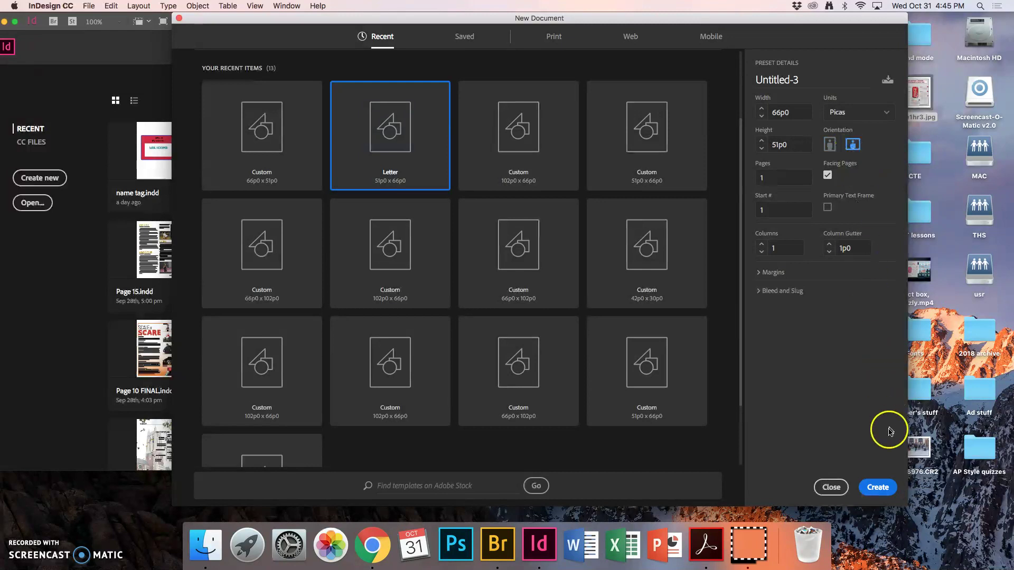
click(877, 487)
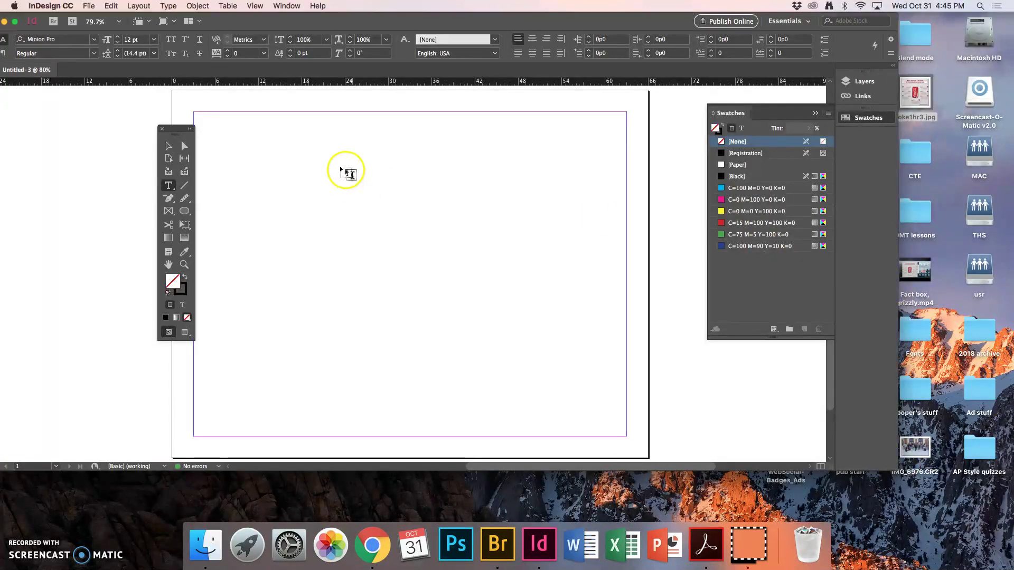
Draw a rectangular image frame near the page centre.
drag(176, 130, 133, 145)
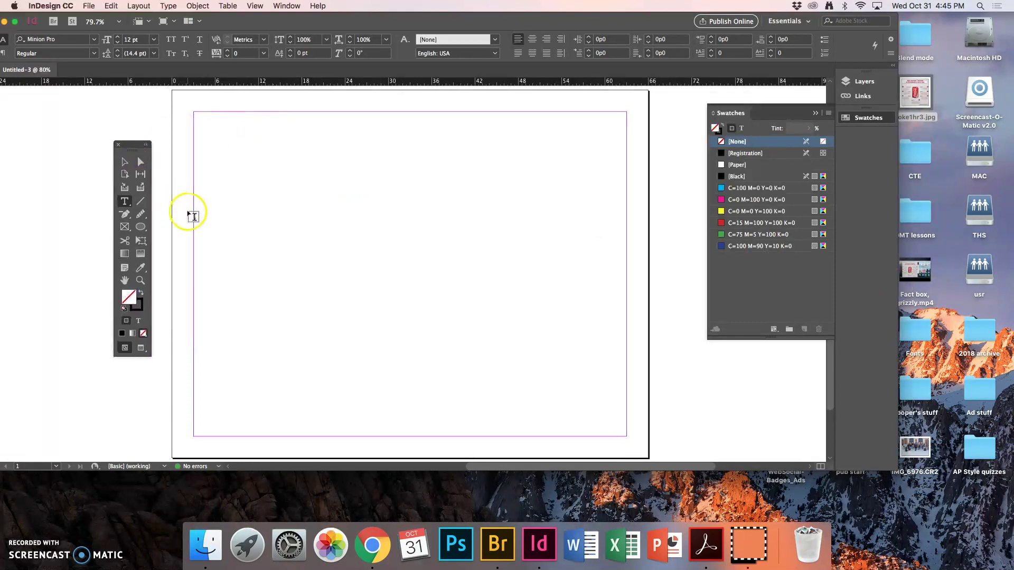
click(127, 226)
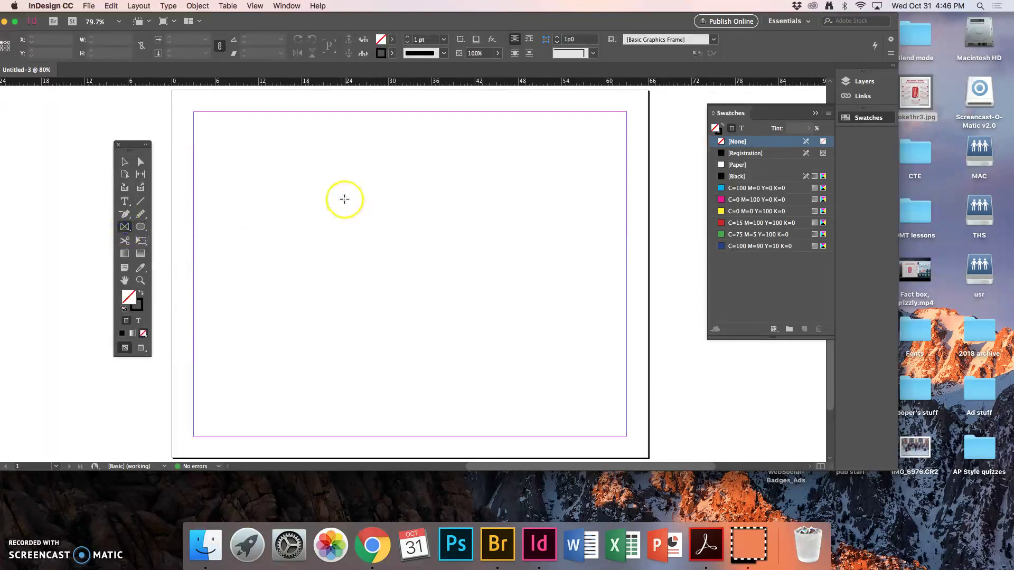
drag(335, 188, 442, 325)
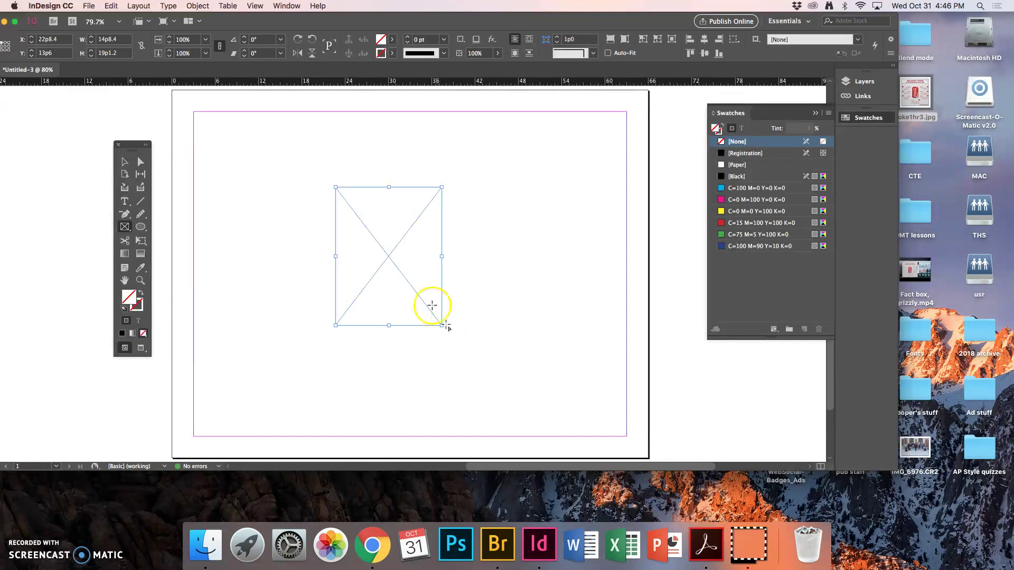
Look through the Window menu without changes, then launch Google Chrome.
drag(135, 148, 148, 157)
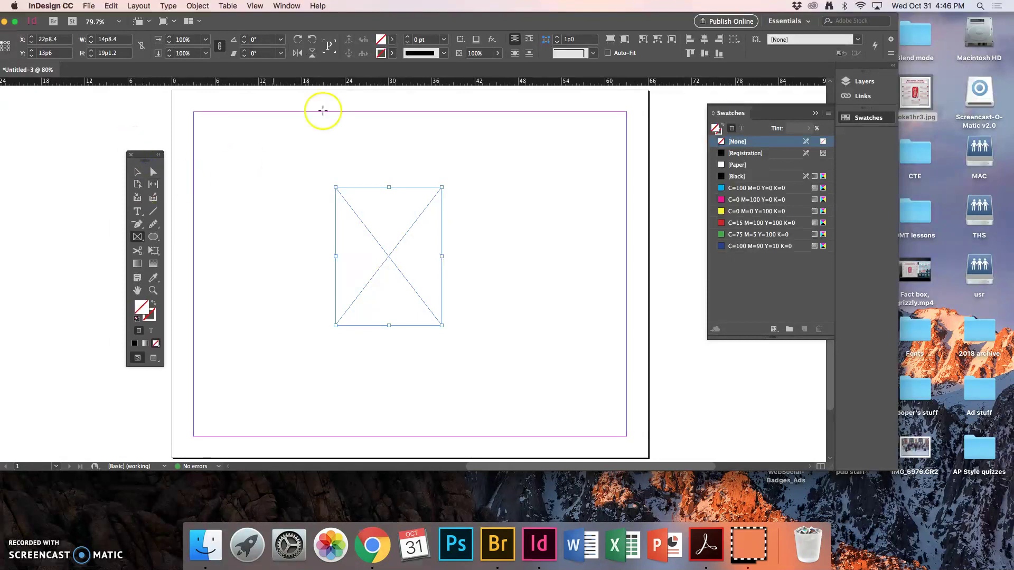
click(287, 5)
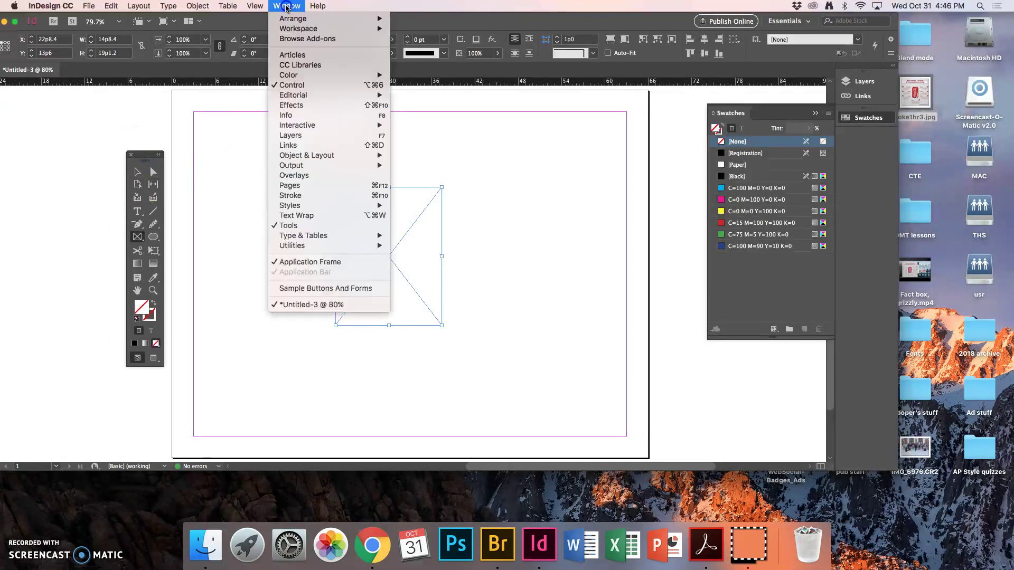
click(280, 227)
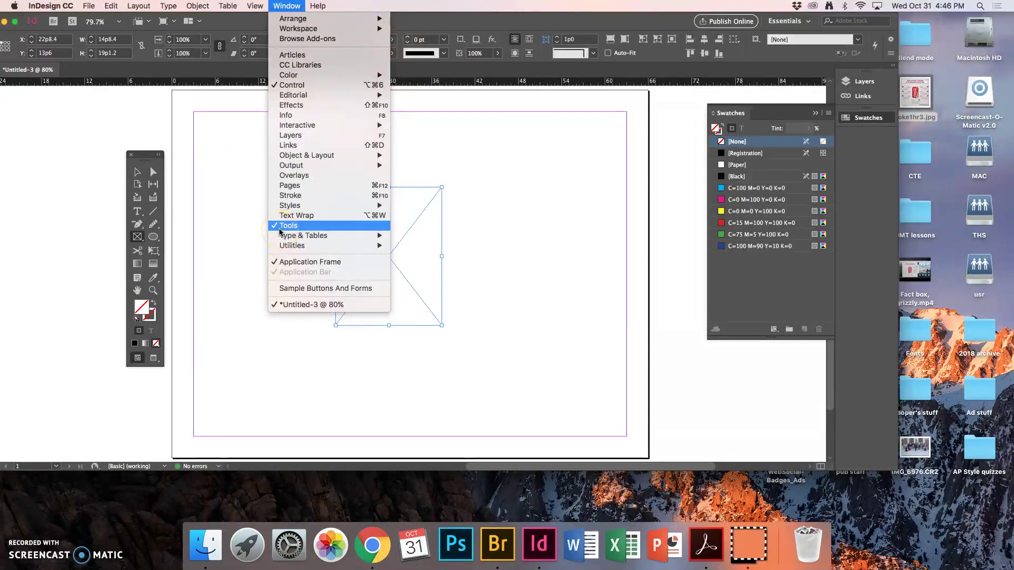
click(496, 225)
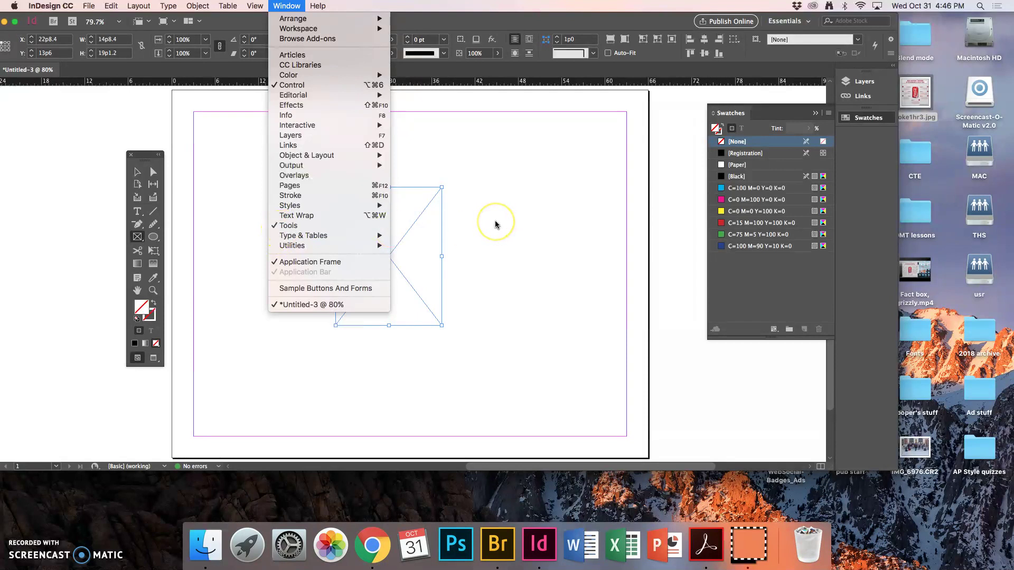
click(496, 220)
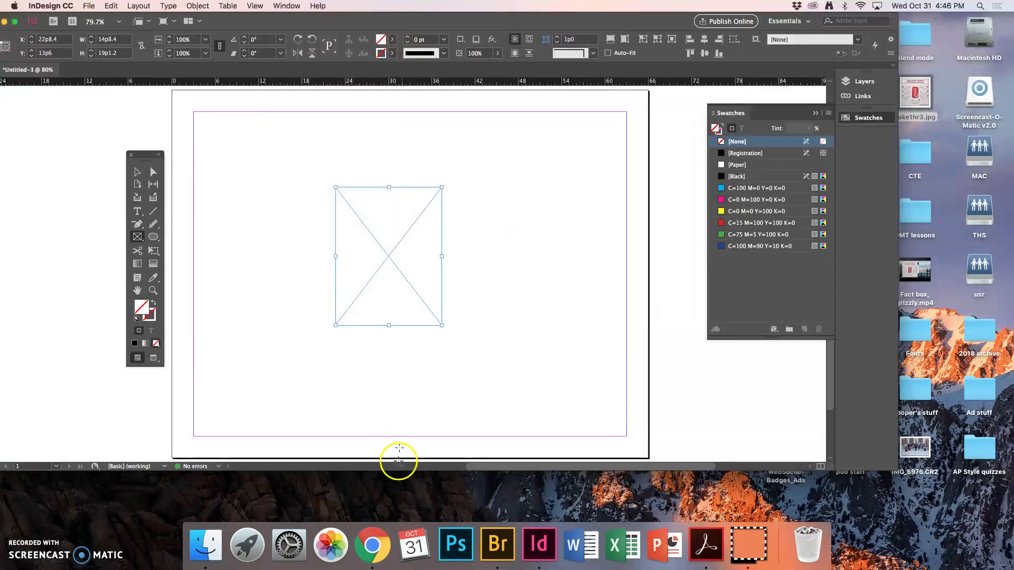
click(382, 533)
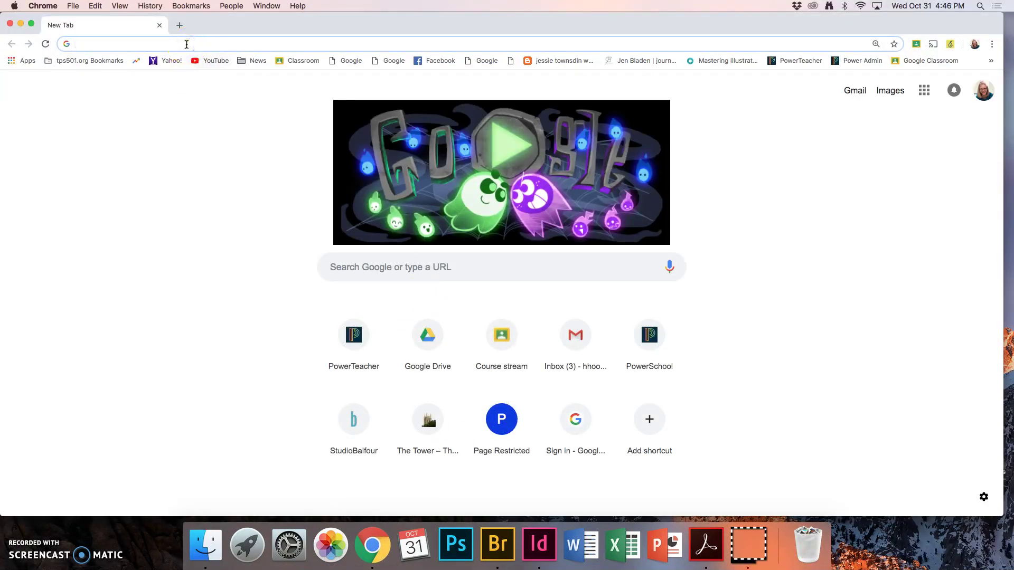
Search Google Images for 'grizzly standing' and preview several grizzly photos.
text(gri)
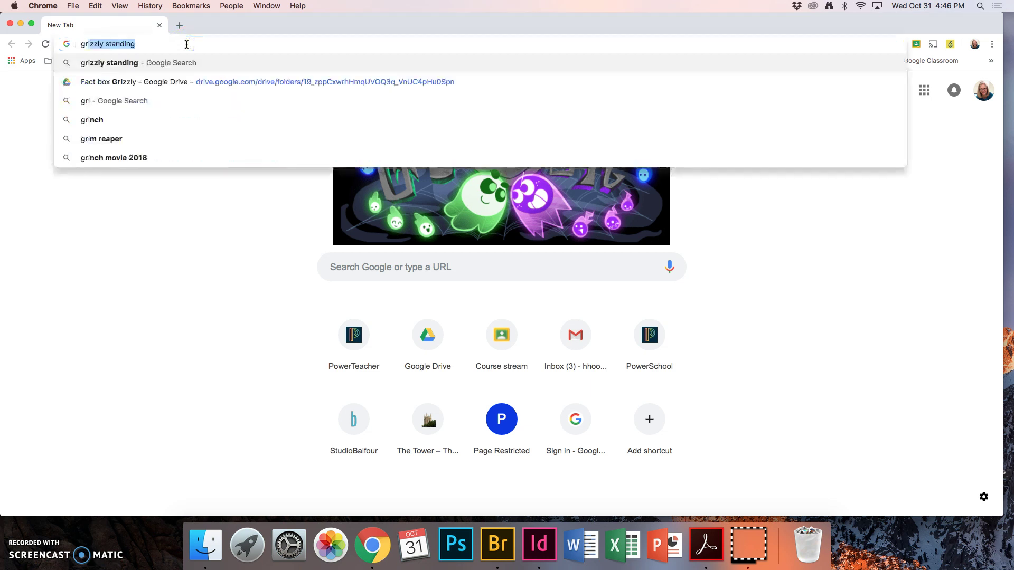
key(Return)
click(180, 193)
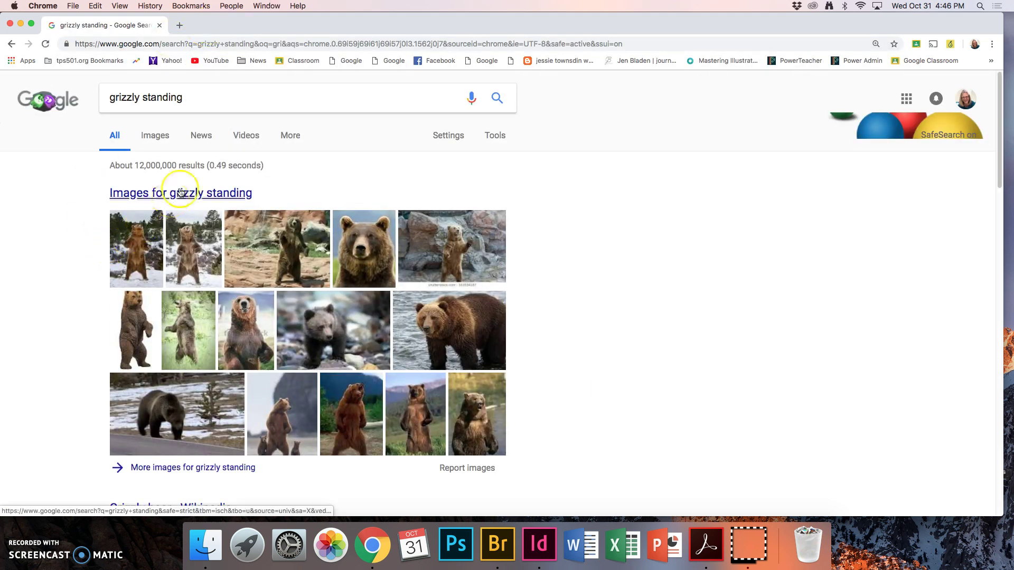
click(160, 137)
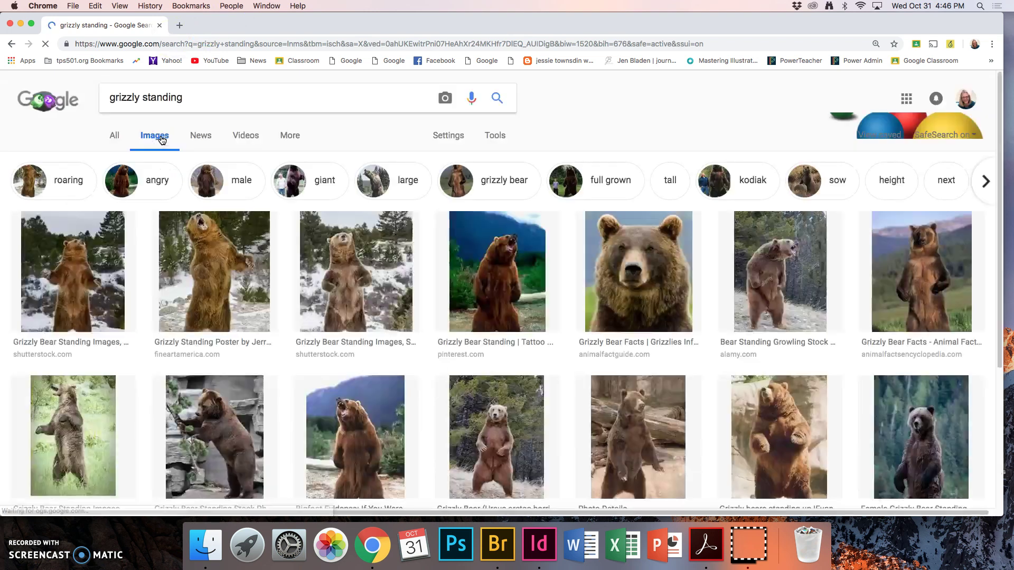
click(489, 306)
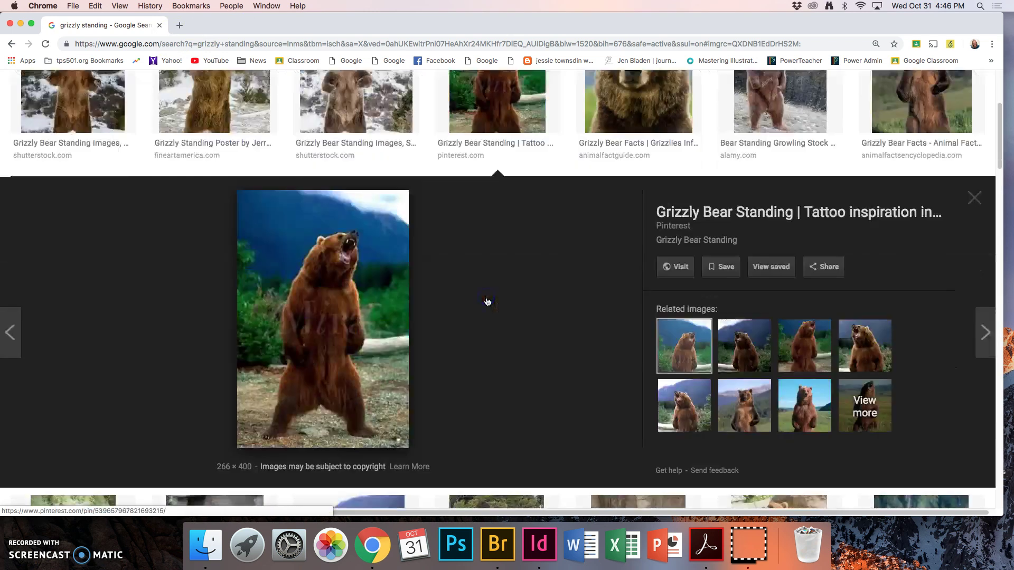
click(474, 302)
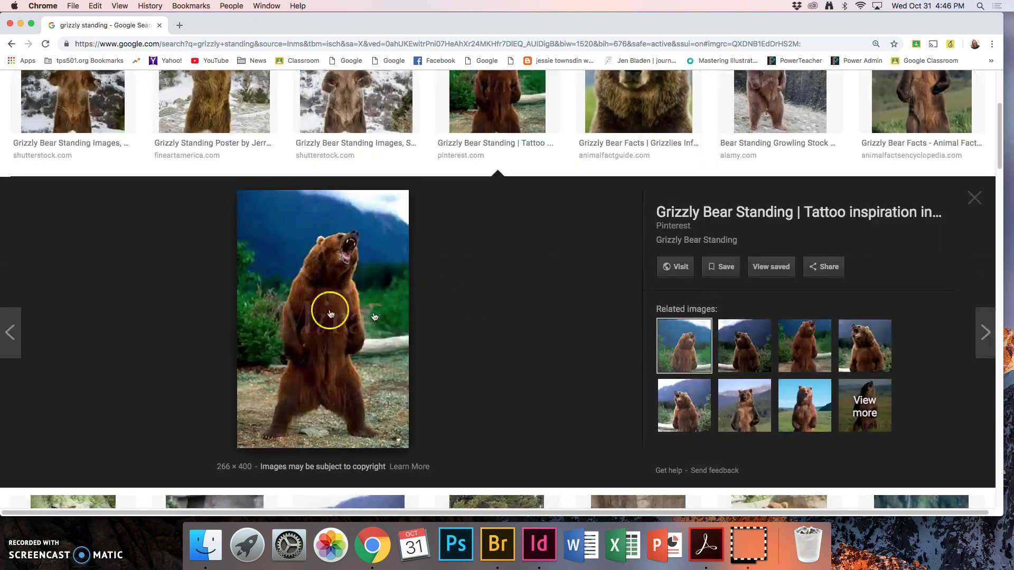
scroll(530, 273, up, 3)
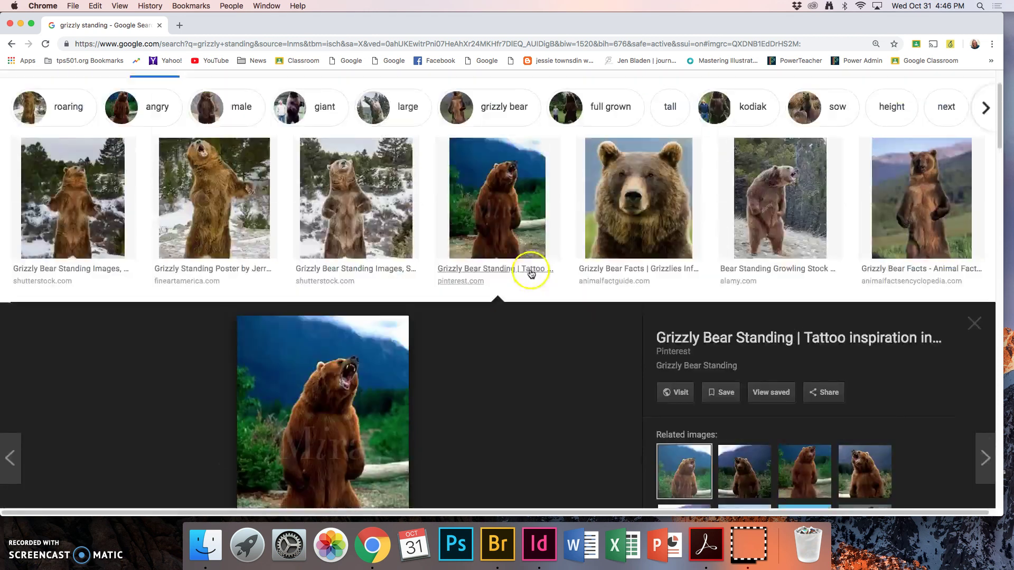
click(357, 207)
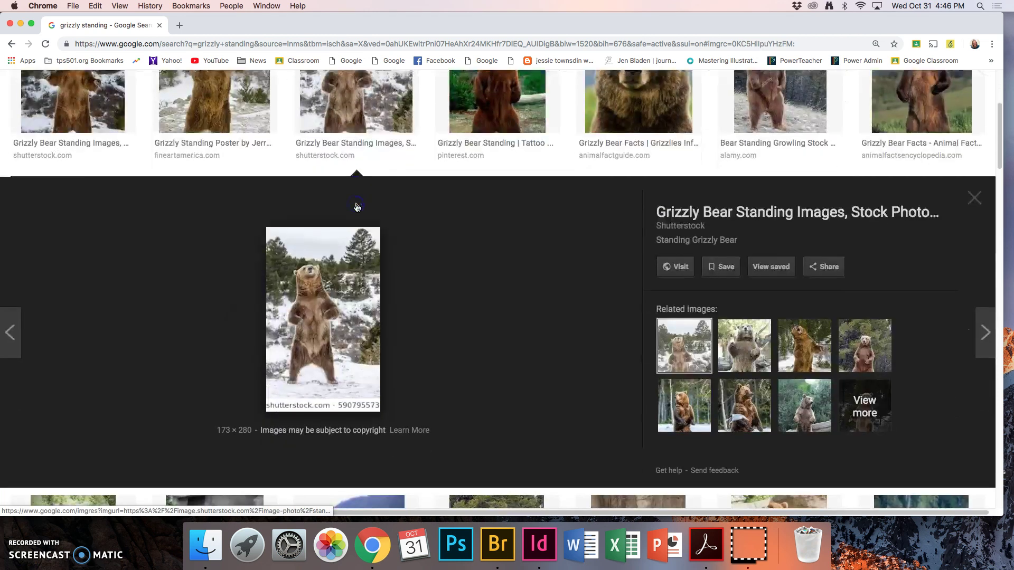
scroll(301, 238, down, 5)
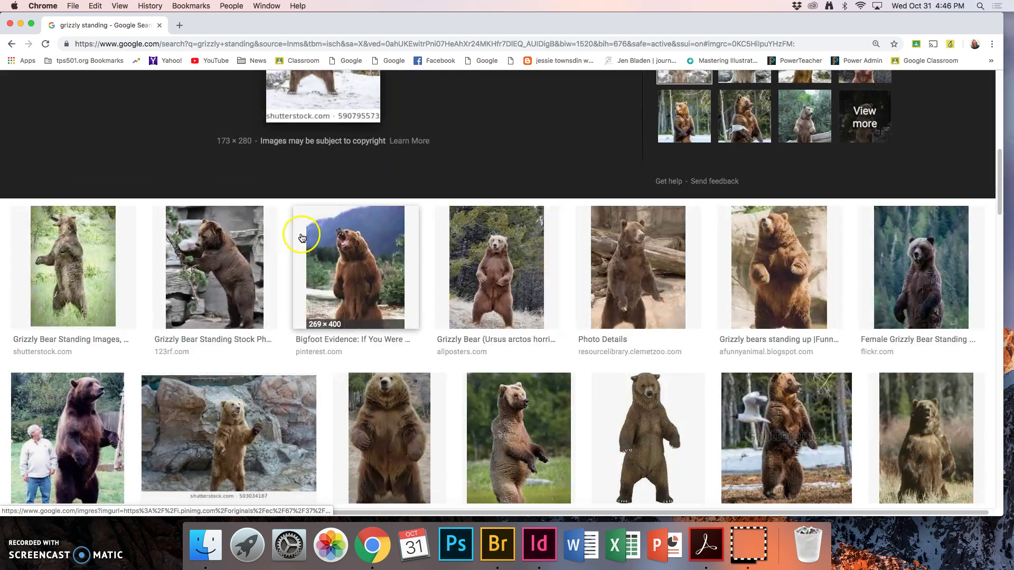
click(349, 275)
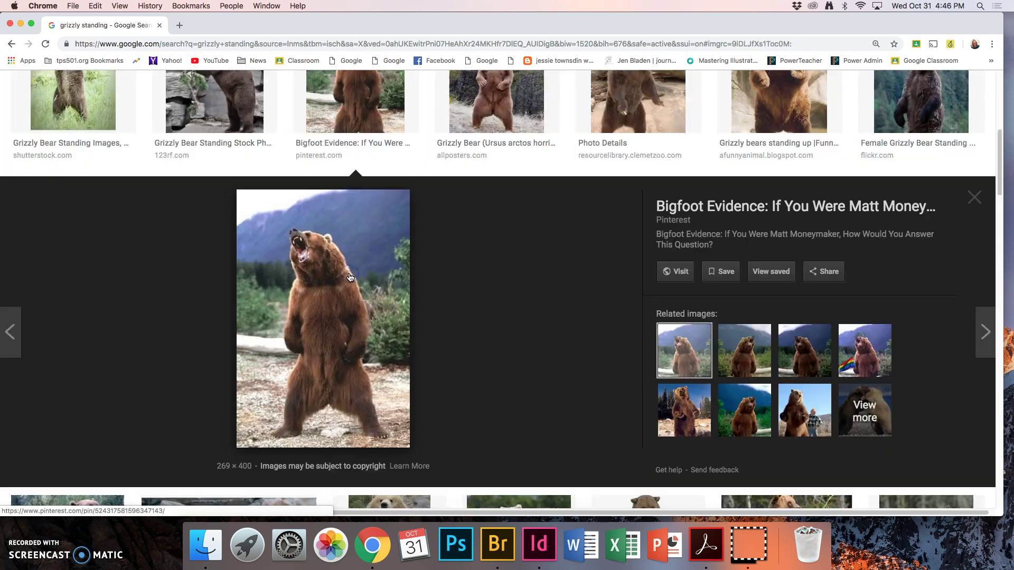
Save the roaring grizzly photo to the Desktop as bear and close Chrome.
right_click(320, 302)
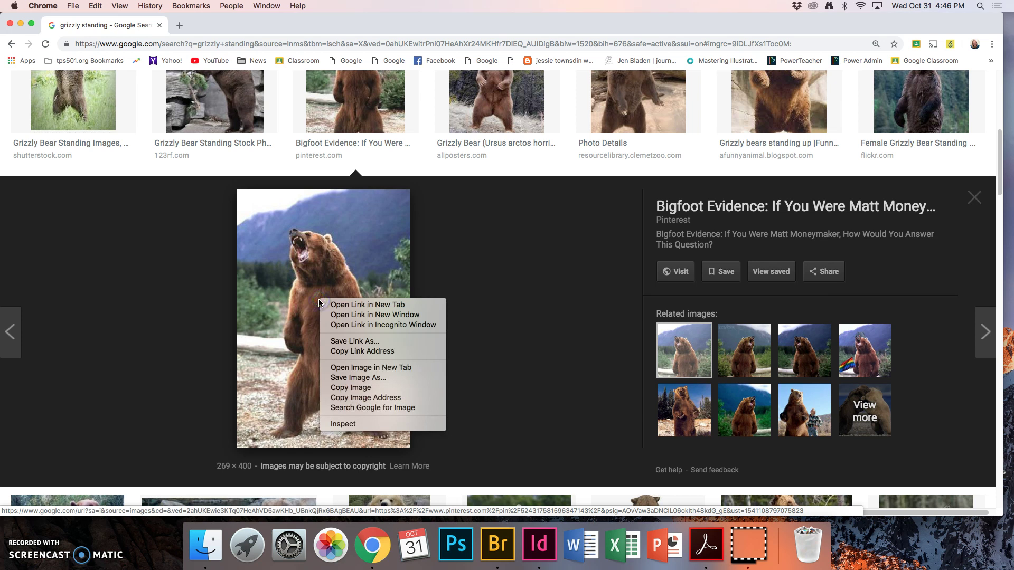
click(353, 379)
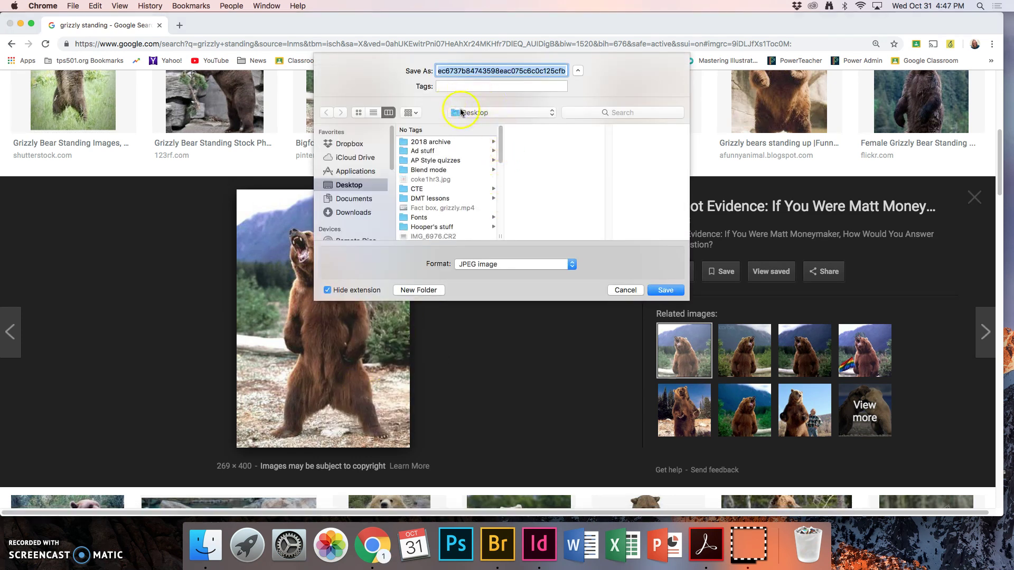
text(bear)
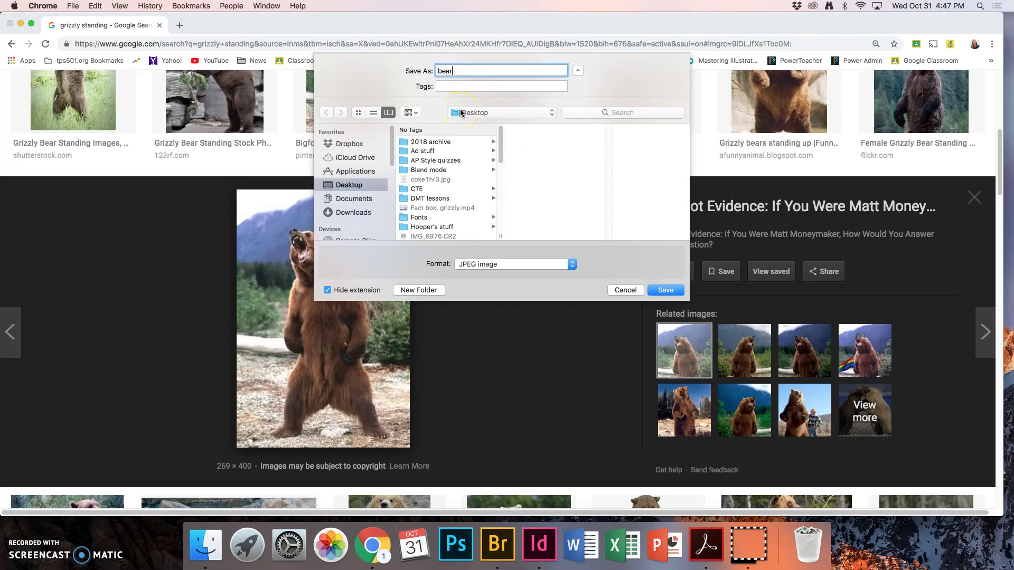
key(Return)
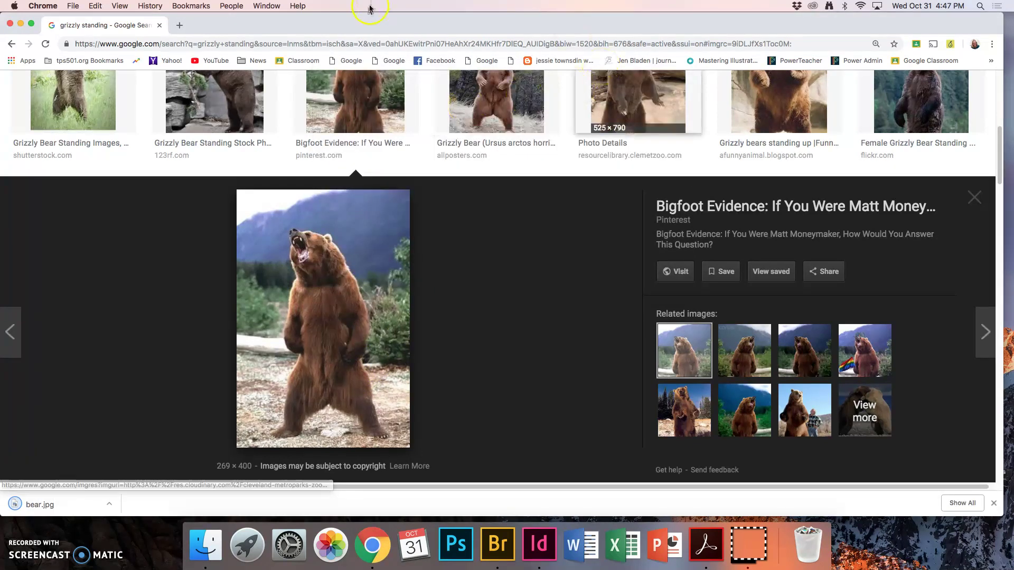
click(10, 24)
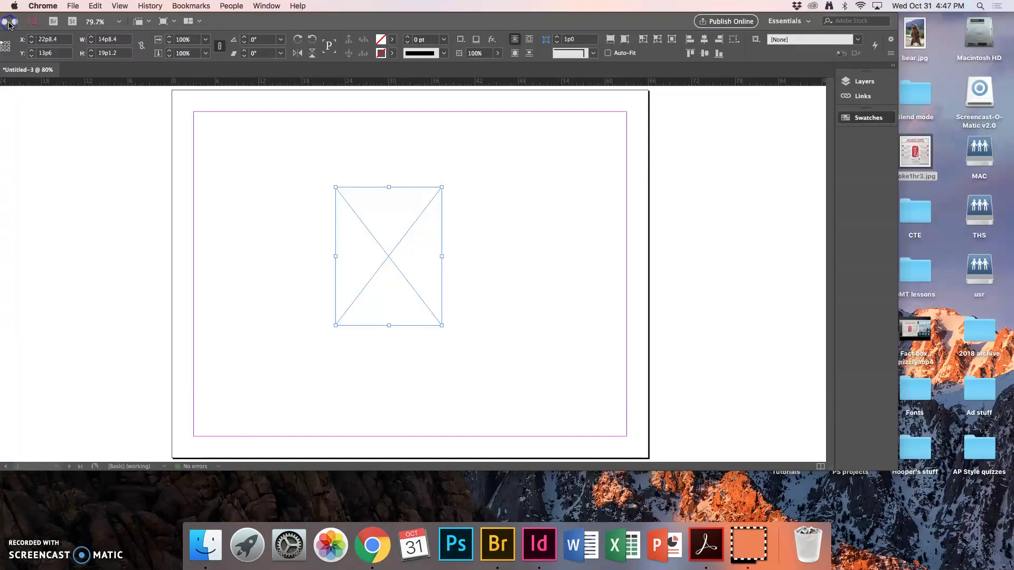
Place bear.jpg from the Desktop into the selected frame and shift the photo inside it.
click(334, 28)
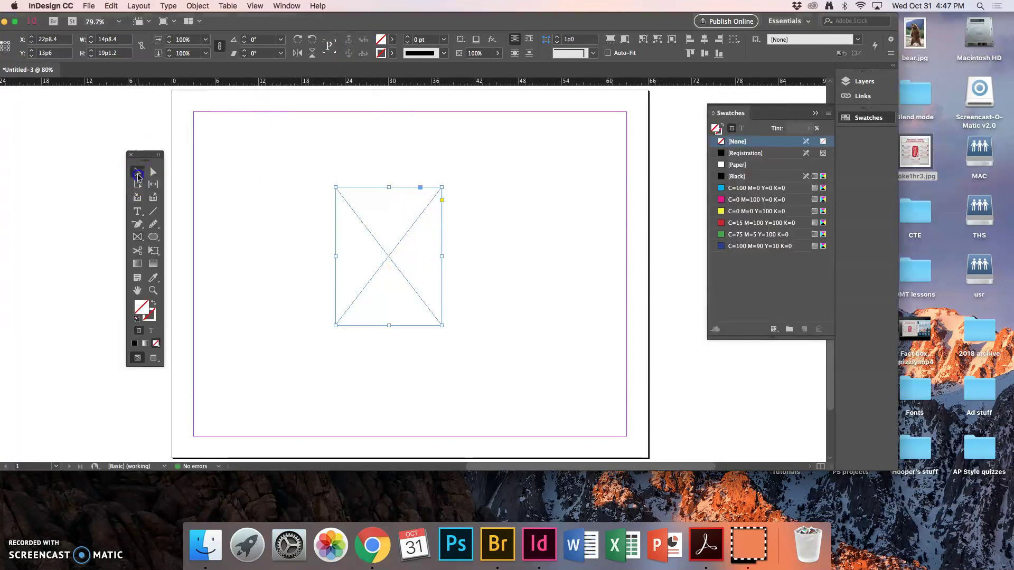
click(136, 176)
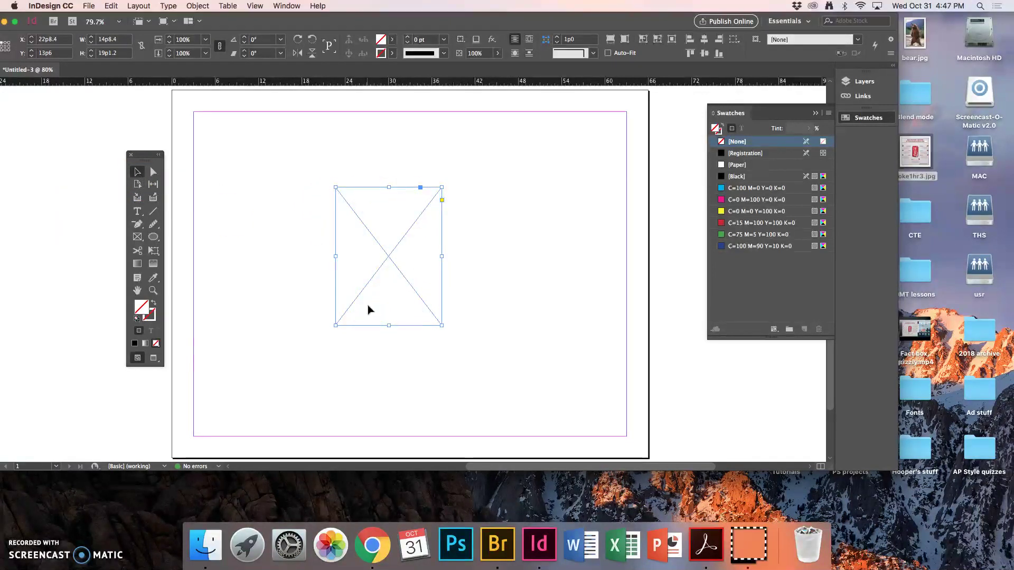
click(91, 7)
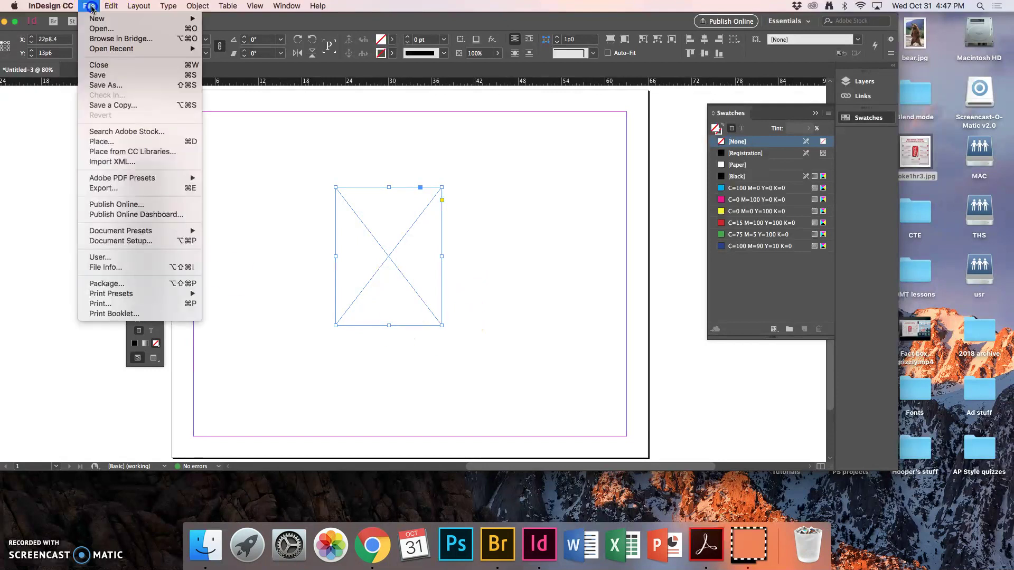
click(105, 145)
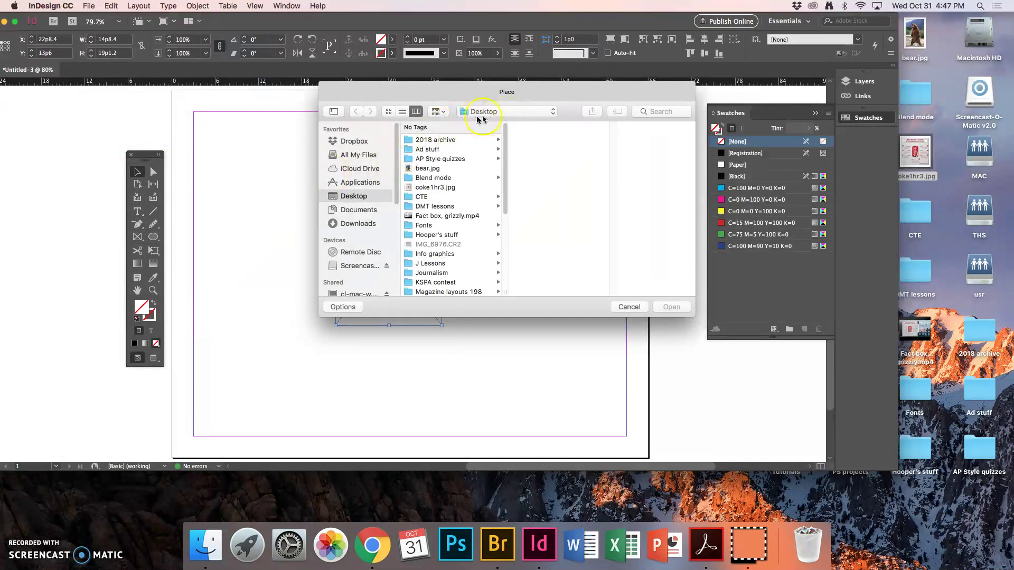
click(423, 169)
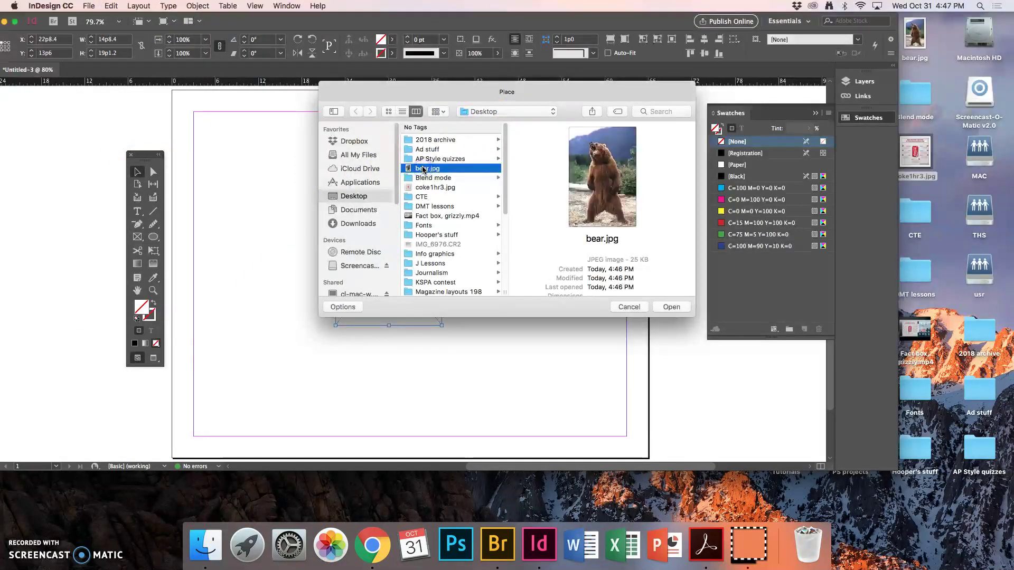
click(652, 271)
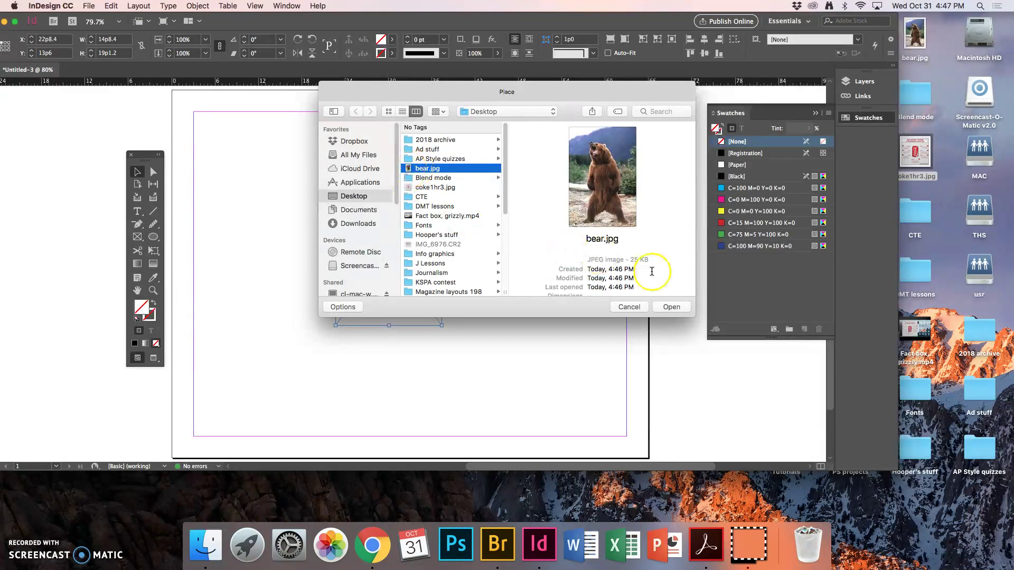
click(667, 308)
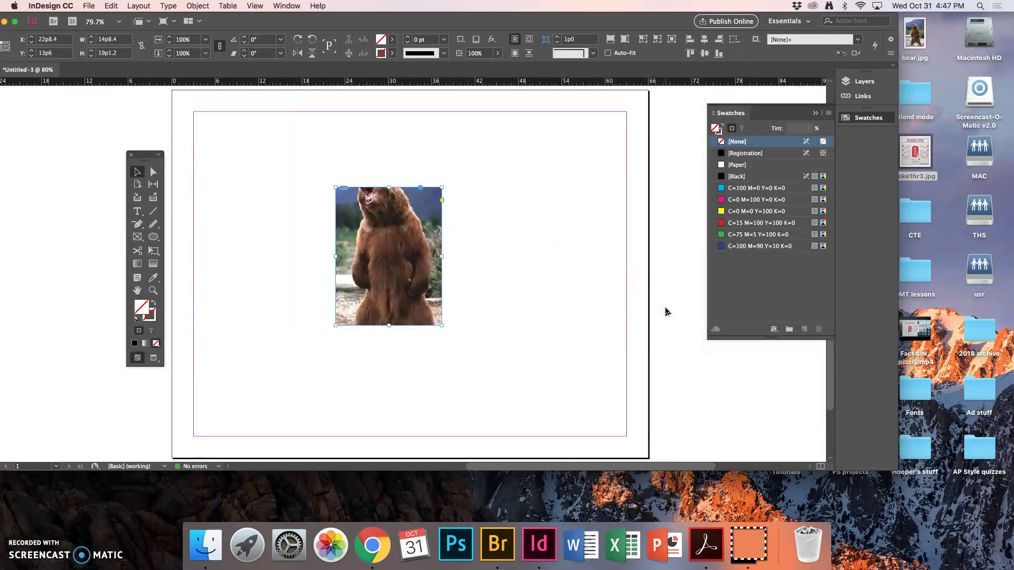
click(388, 258)
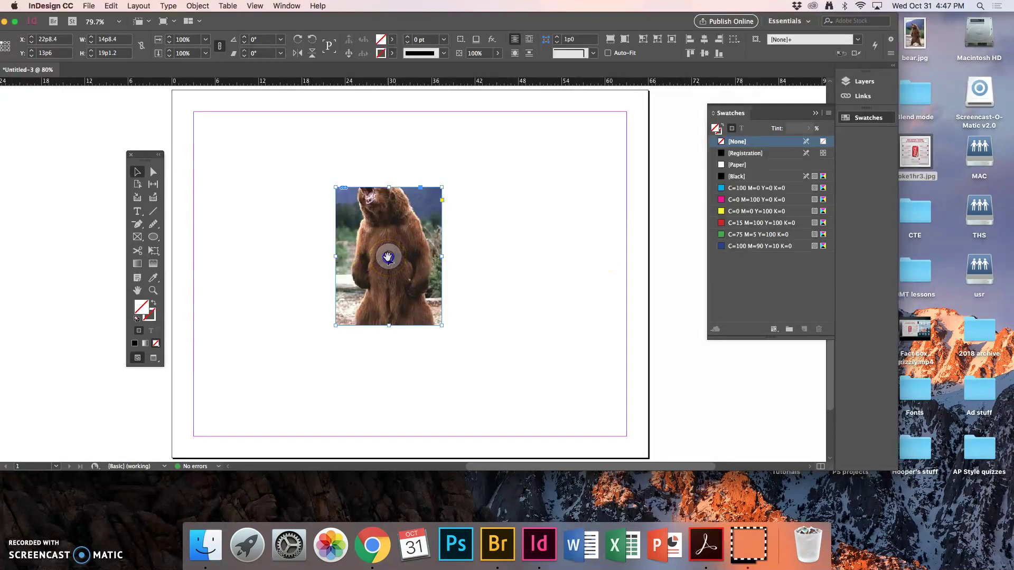
drag(388, 257, 389, 283)
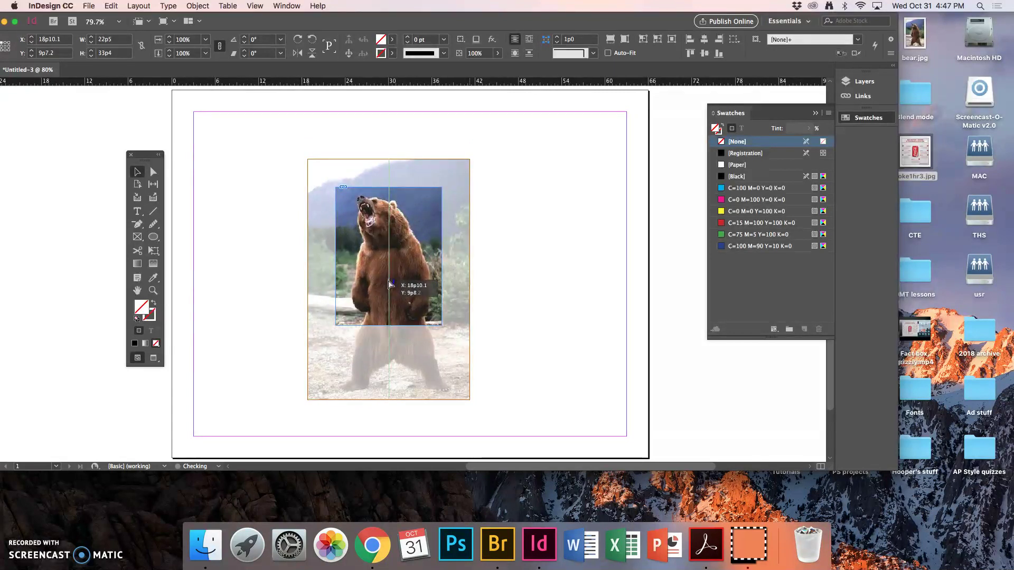
Make the bear photo fill its frame proportionally and nudge it upward.
drag(389, 284, 388, 285)
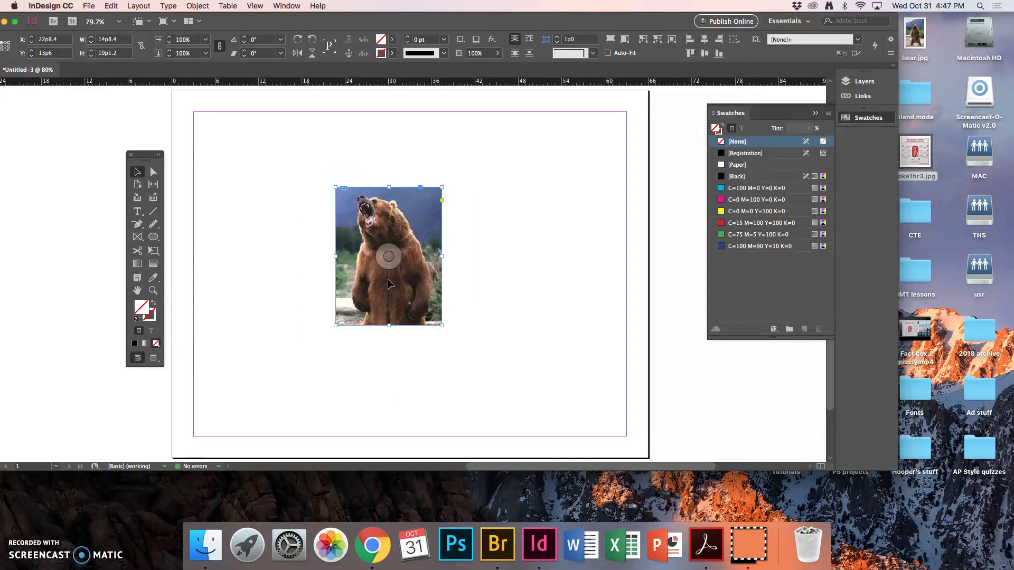
click(195, 5)
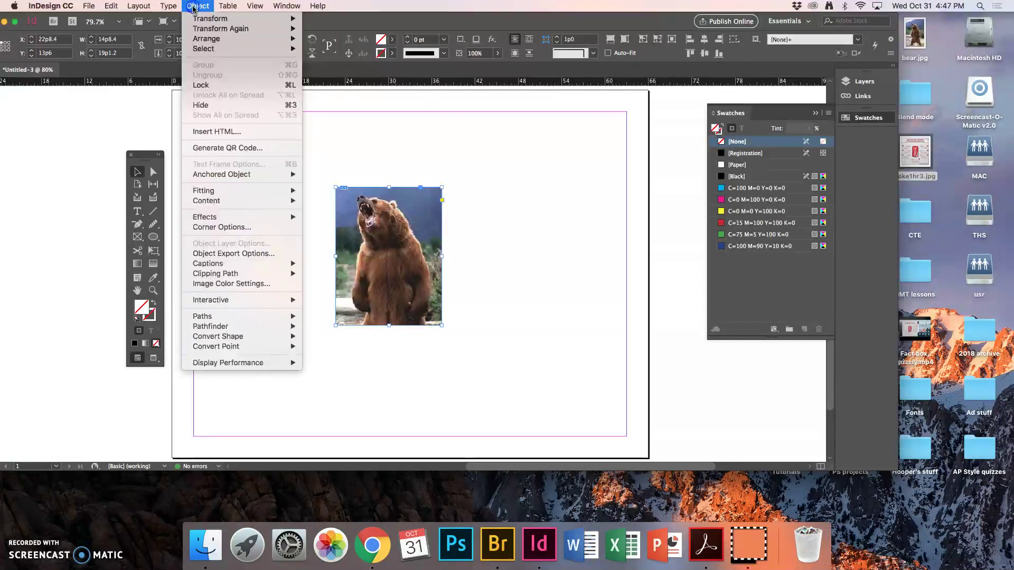
mouse_move(195, 191)
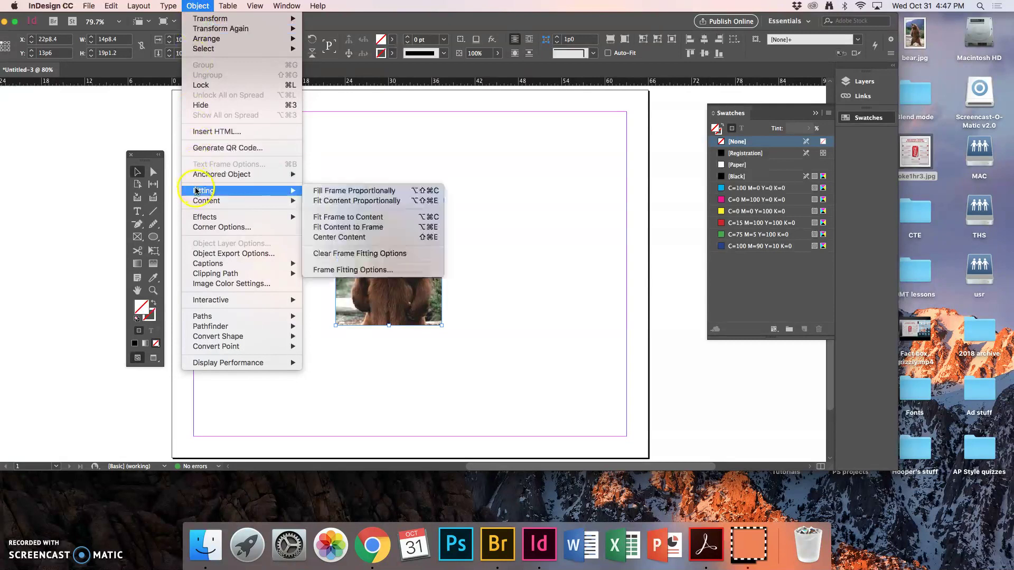
click(339, 194)
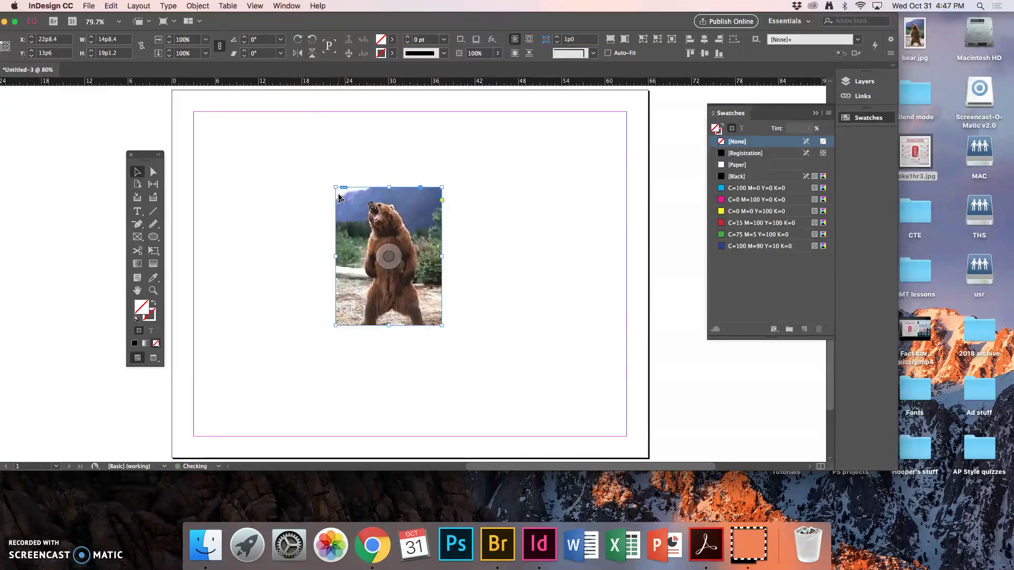
click(389, 256)
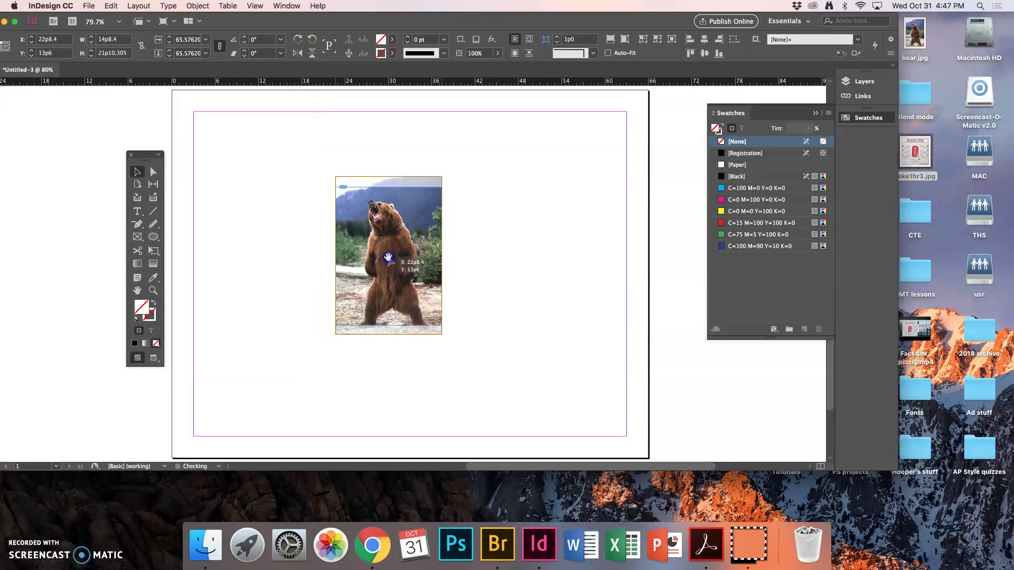
drag(389, 257, 394, 254)
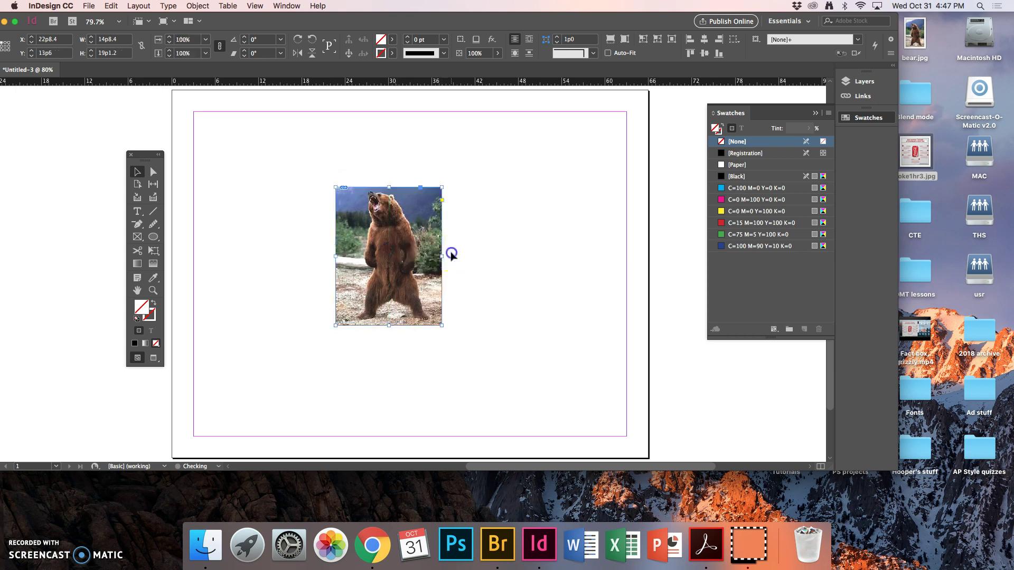
click(451, 253)
click(394, 252)
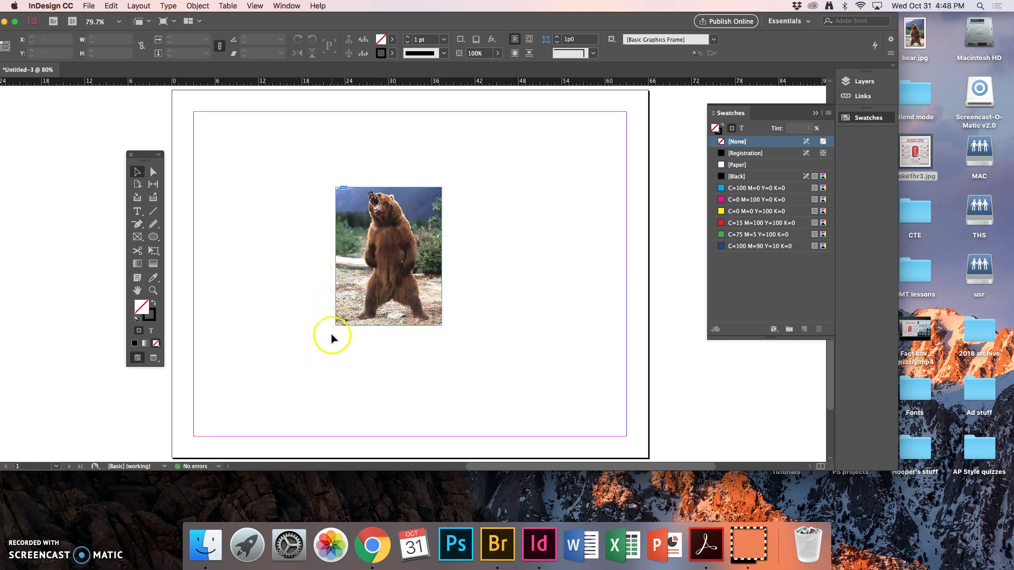
Enlarge the bear frame, then fit the frame tightly to the photo.
click(337, 321)
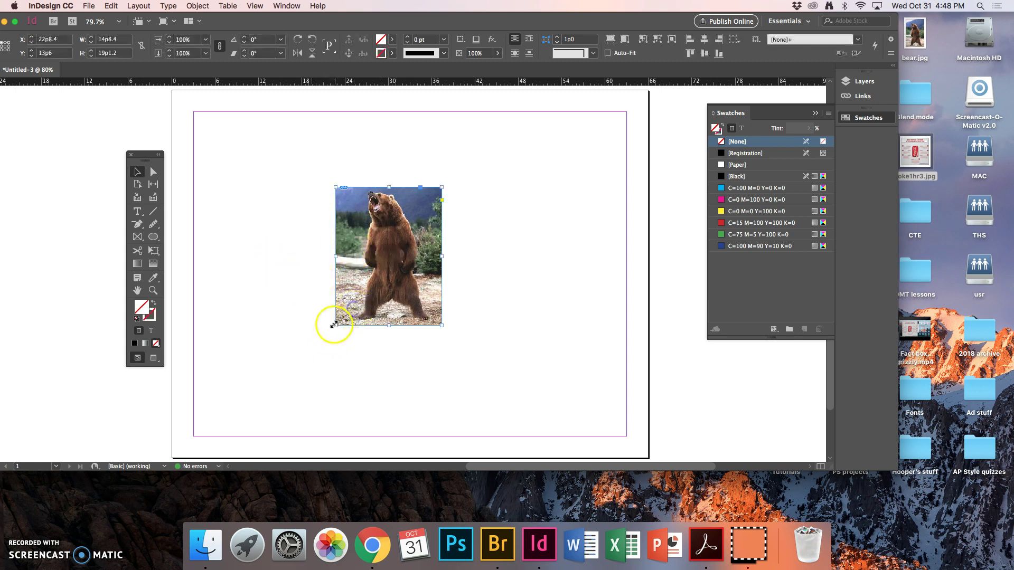
drag(335, 326, 301, 407)
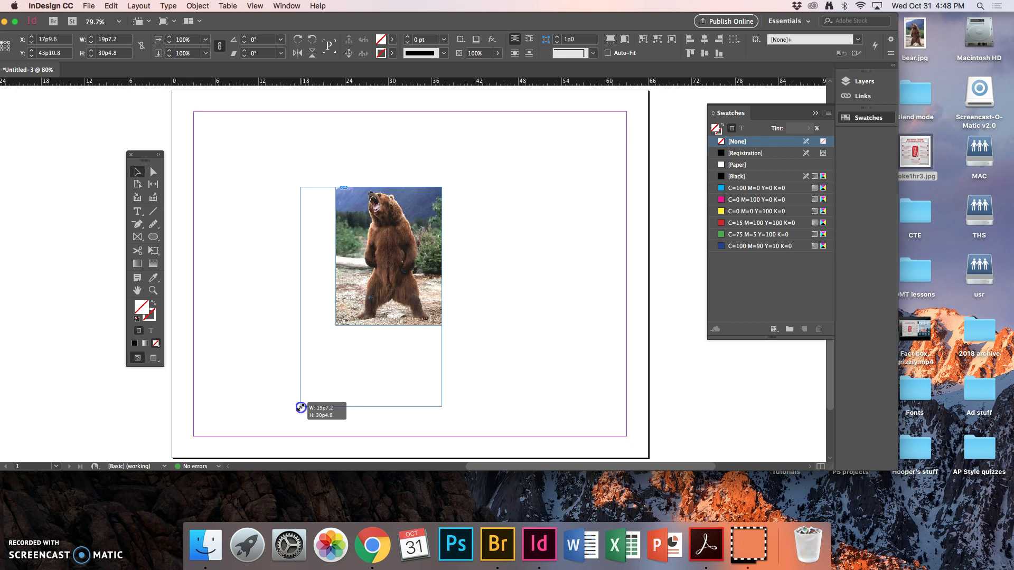
drag(301, 408, 318, 394)
click(198, 6)
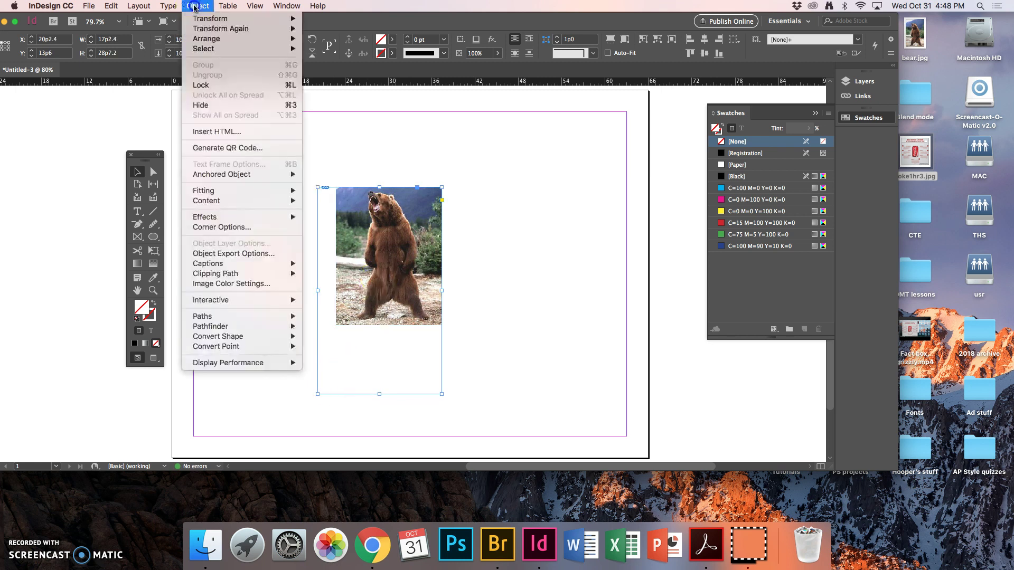
mouse_move(210, 199)
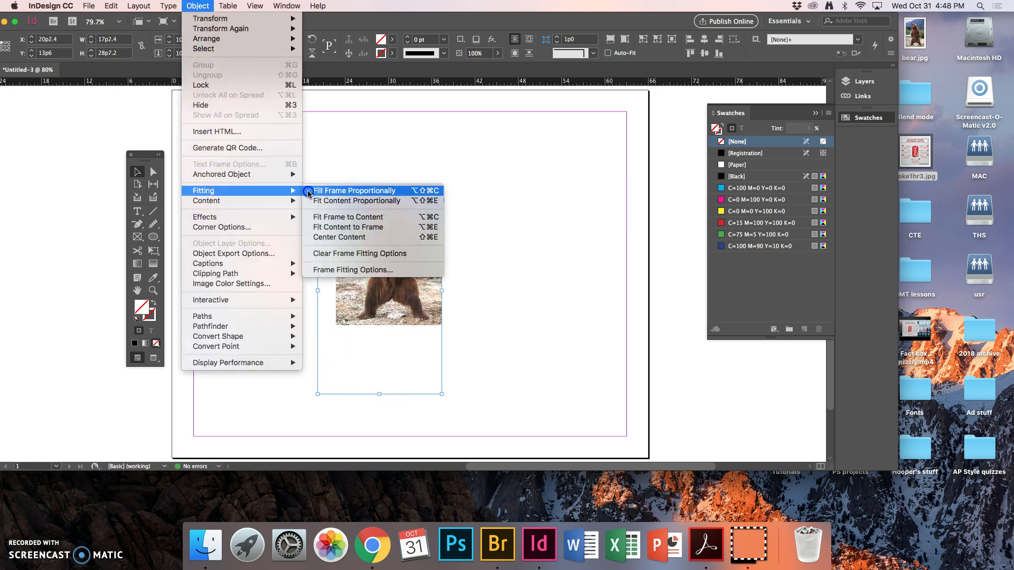
click(308, 191)
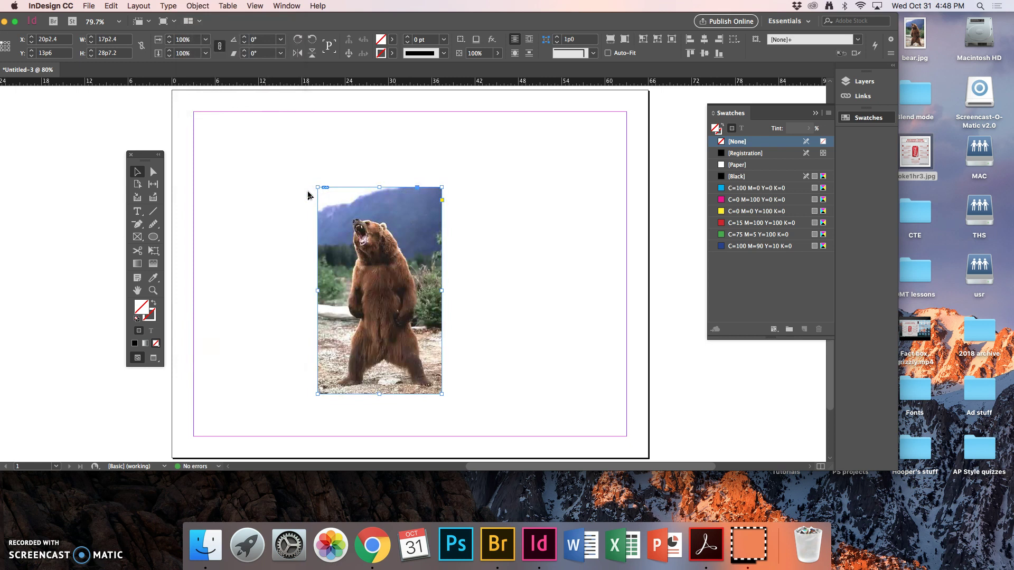
key(super+z)
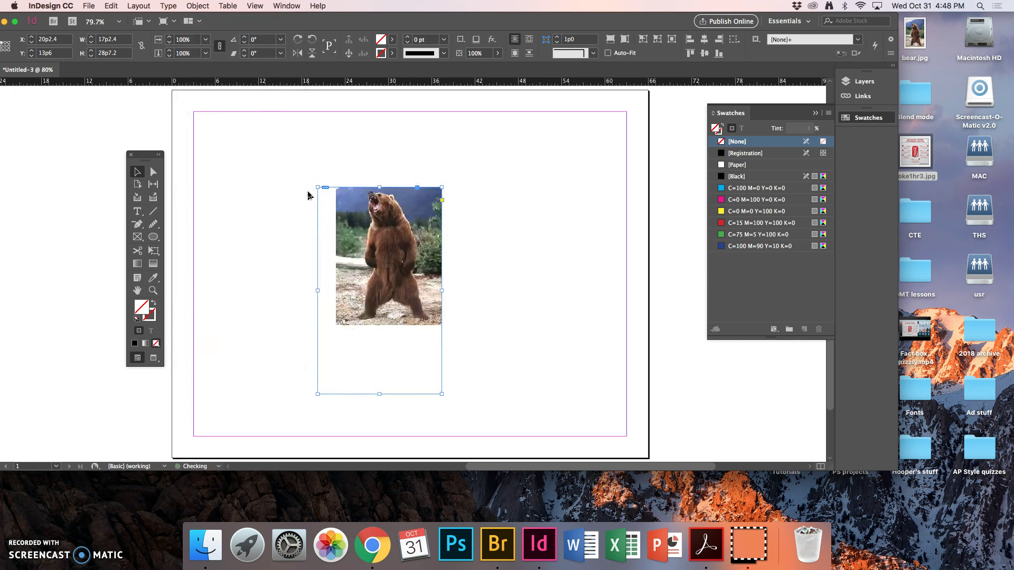
key(super+alt+c)
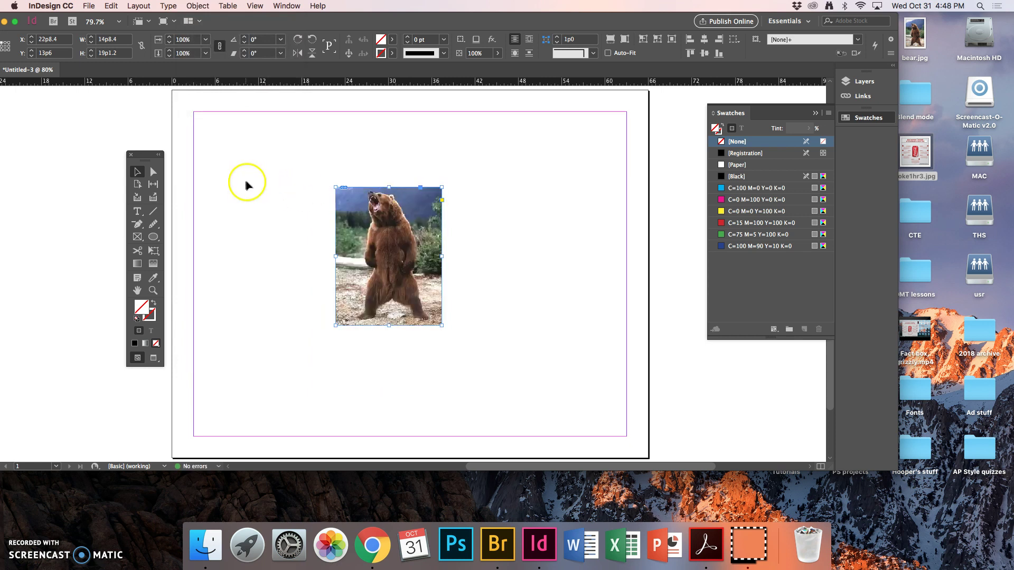
click(257, 198)
click(226, 202)
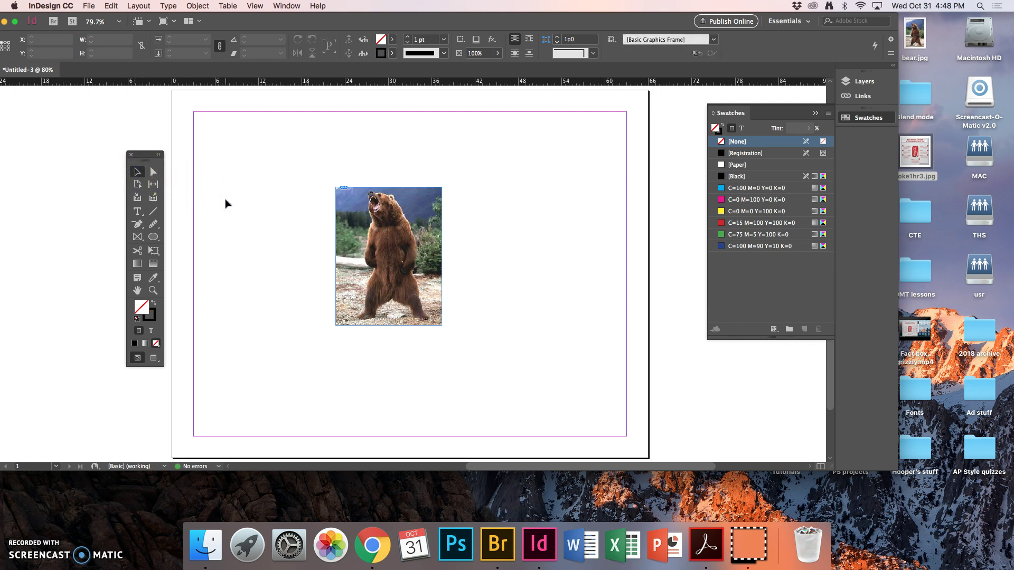
Draw a small text frame at top-left for the 5, set it 36 pt Arial Black.
click(139, 211)
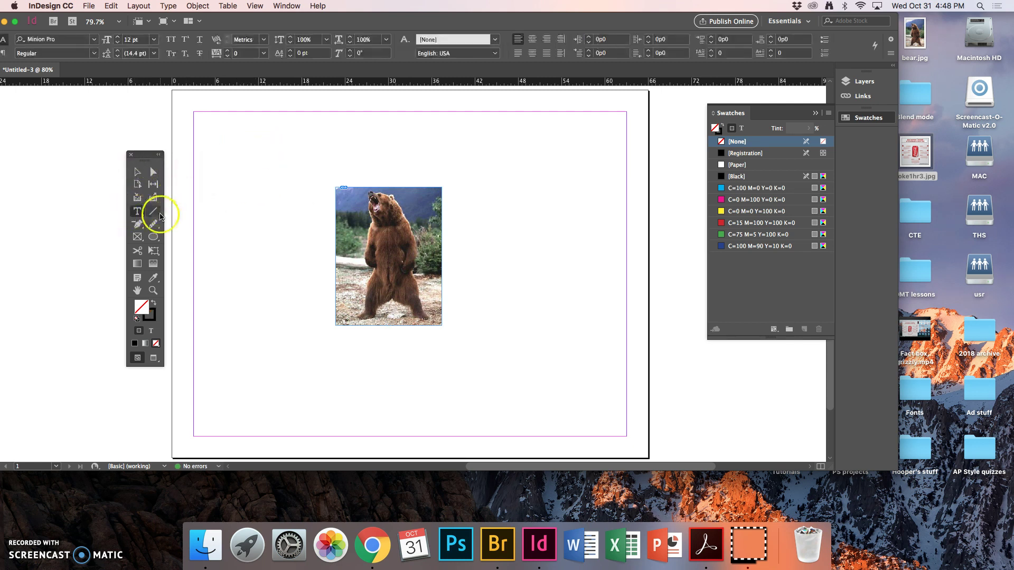
drag(229, 125, 272, 179)
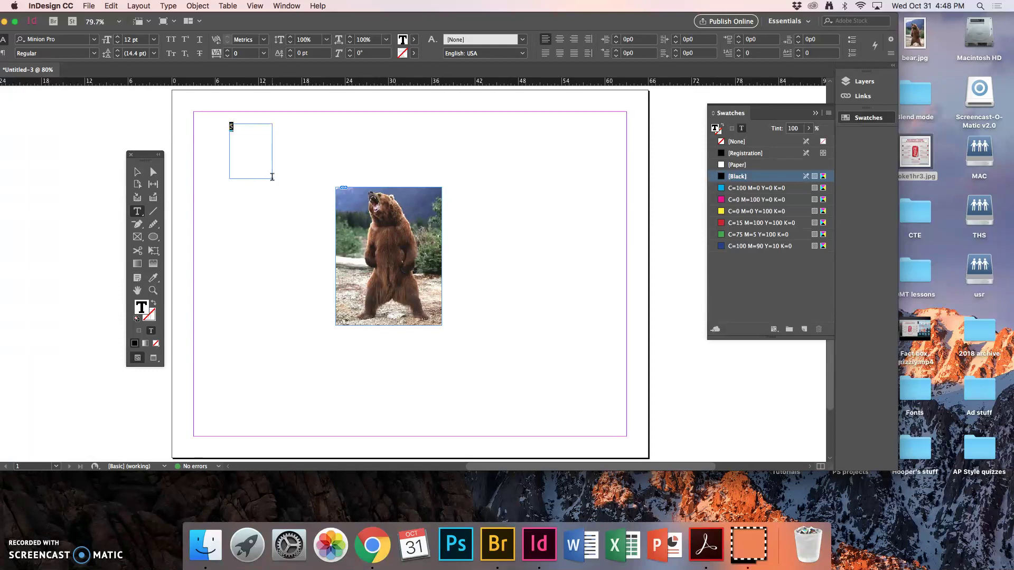
double_click(225, 30)
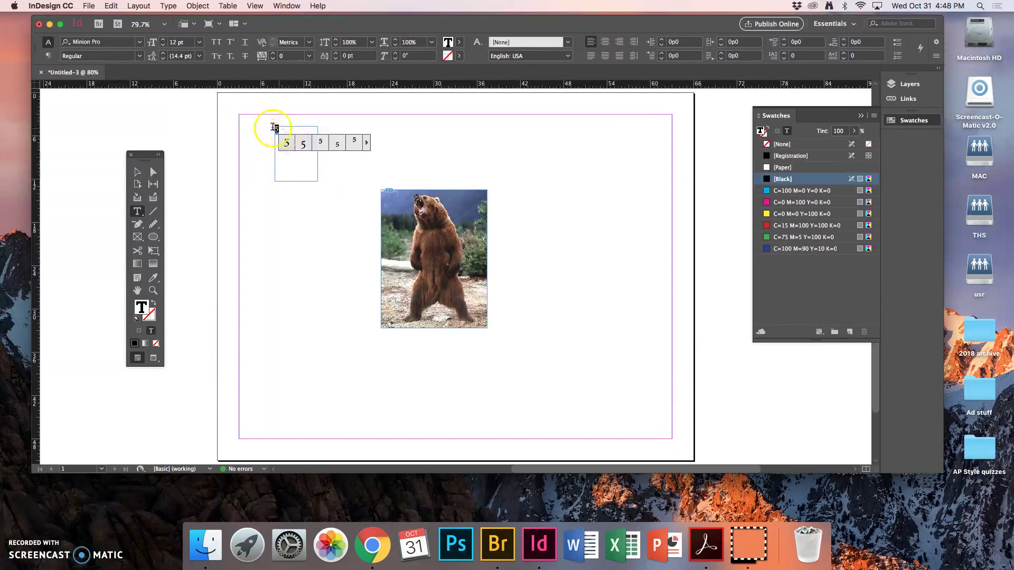
click(199, 42)
click(186, 179)
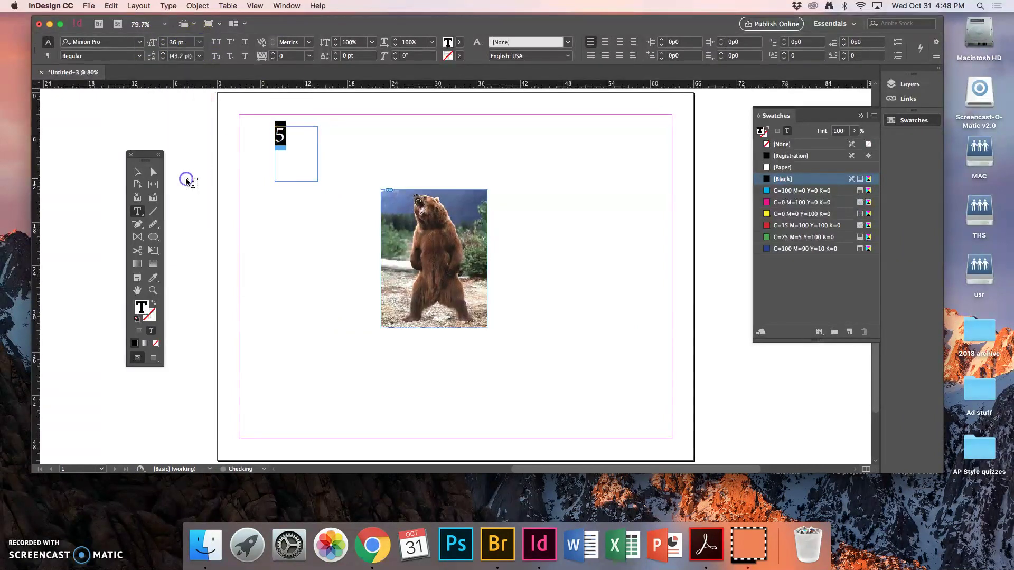
click(139, 45)
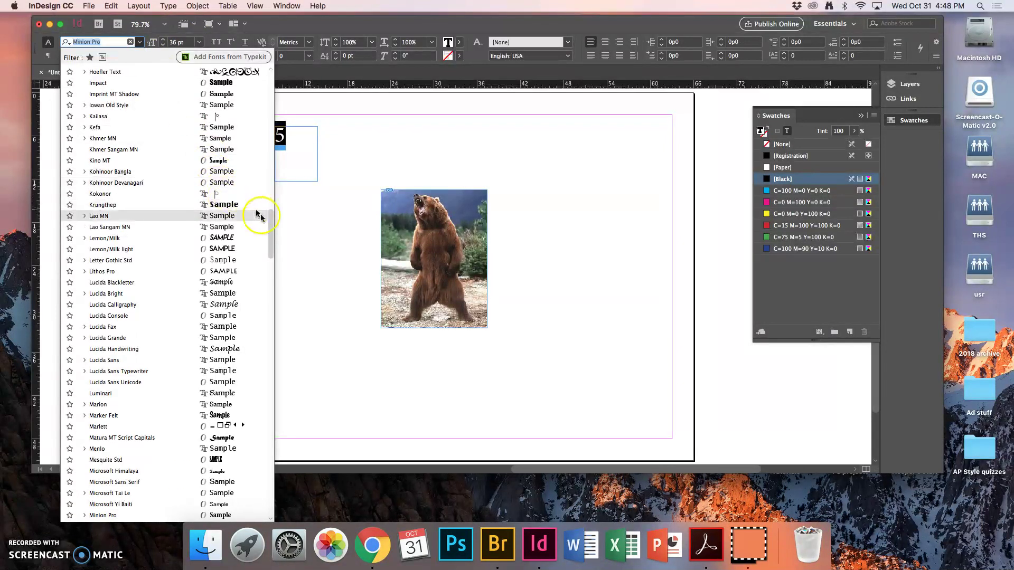
drag(272, 219, 270, 85)
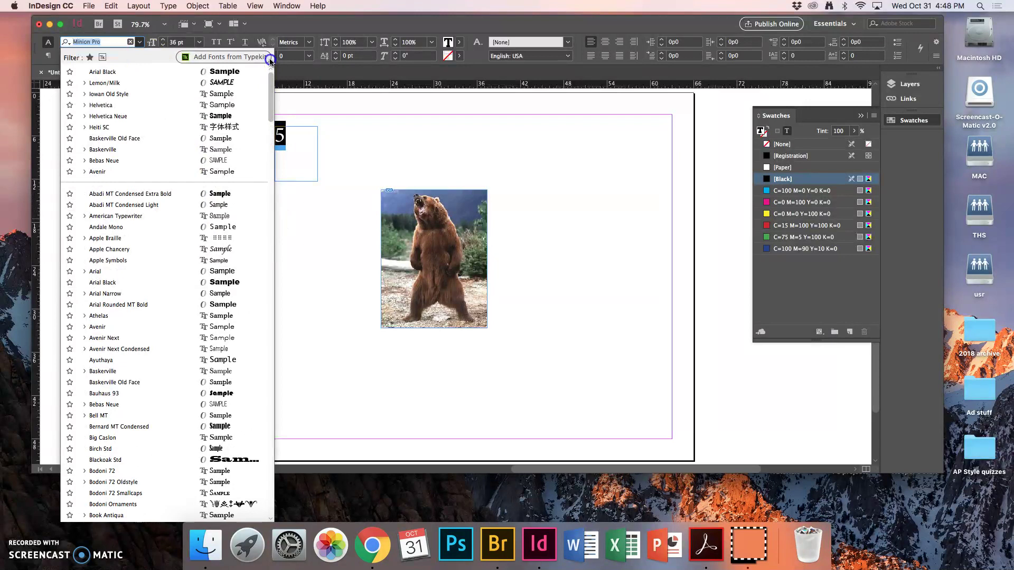
click(168, 282)
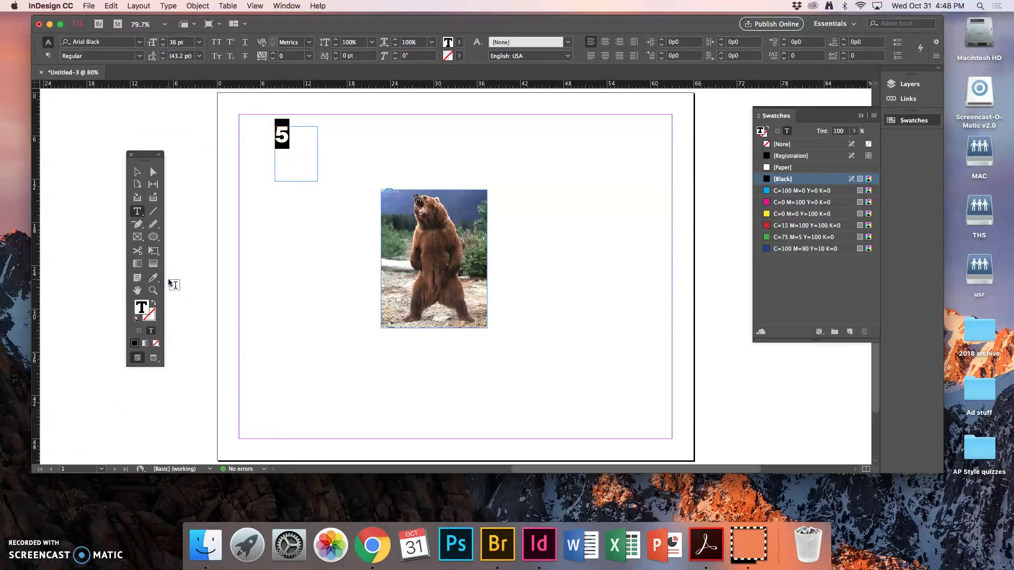
Enlarge the 5 through 60 and 72 pt to a custom 100 pt.
click(198, 42)
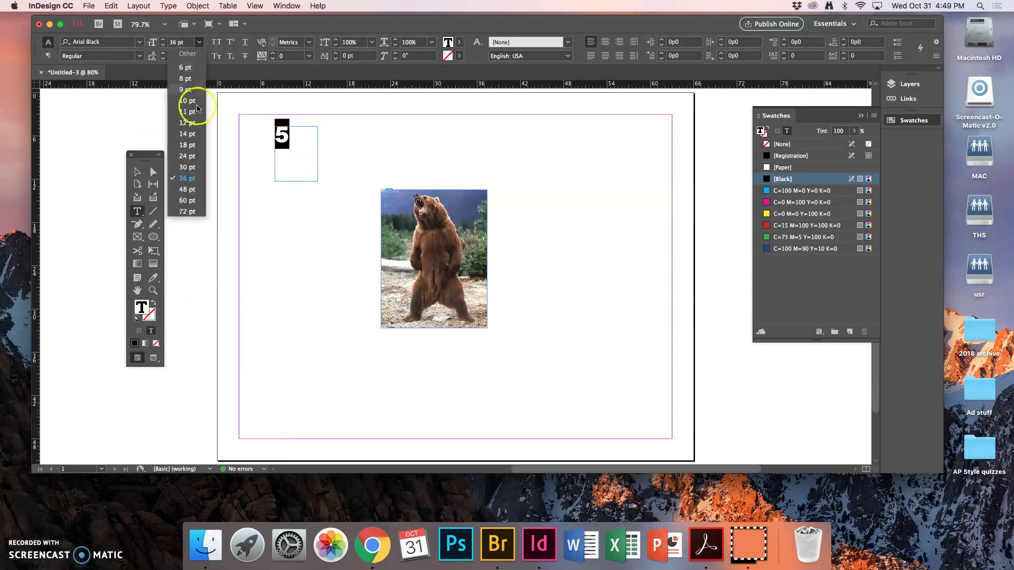
click(187, 200)
click(200, 42)
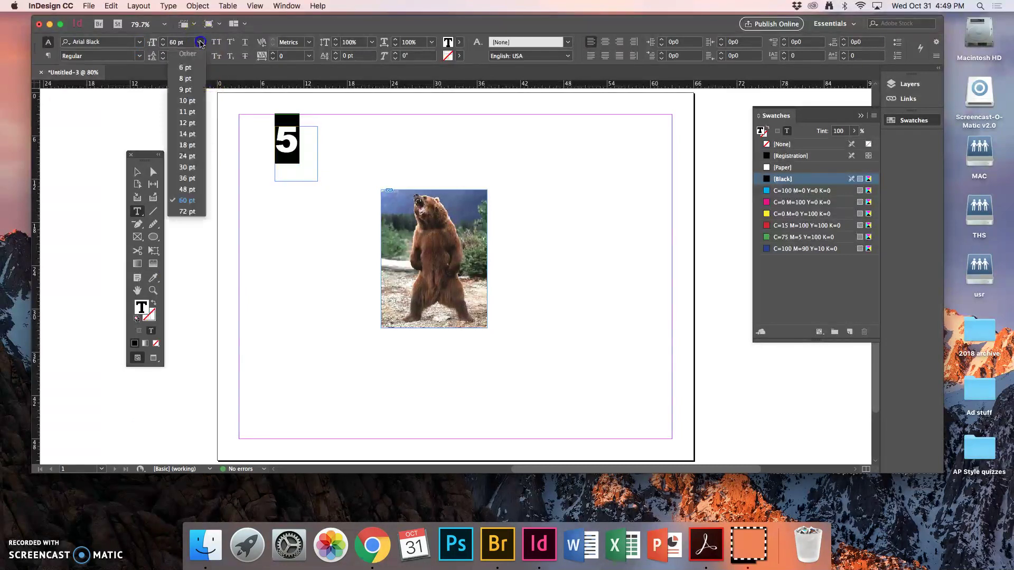
click(187, 211)
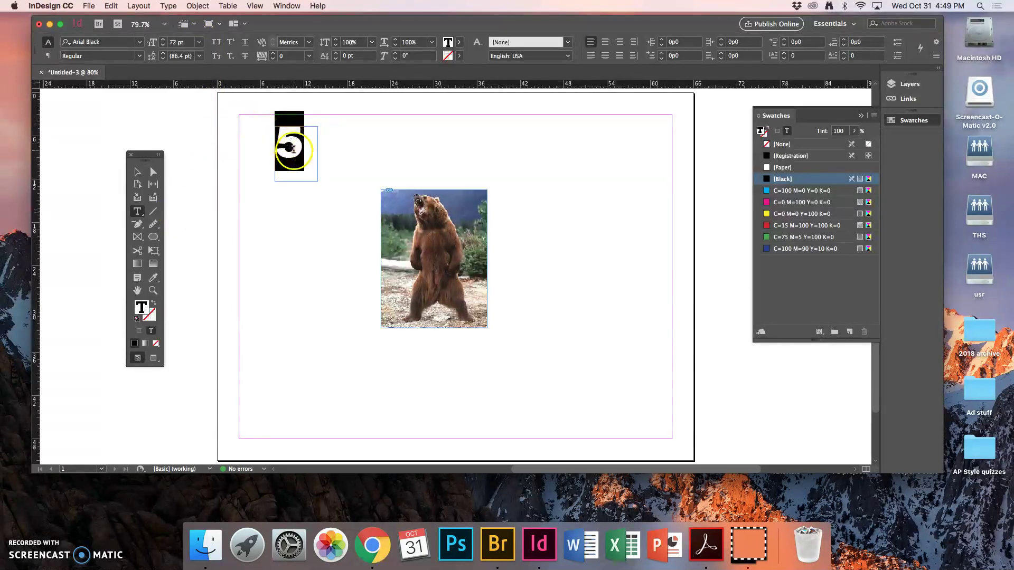
click(180, 57)
click(176, 42)
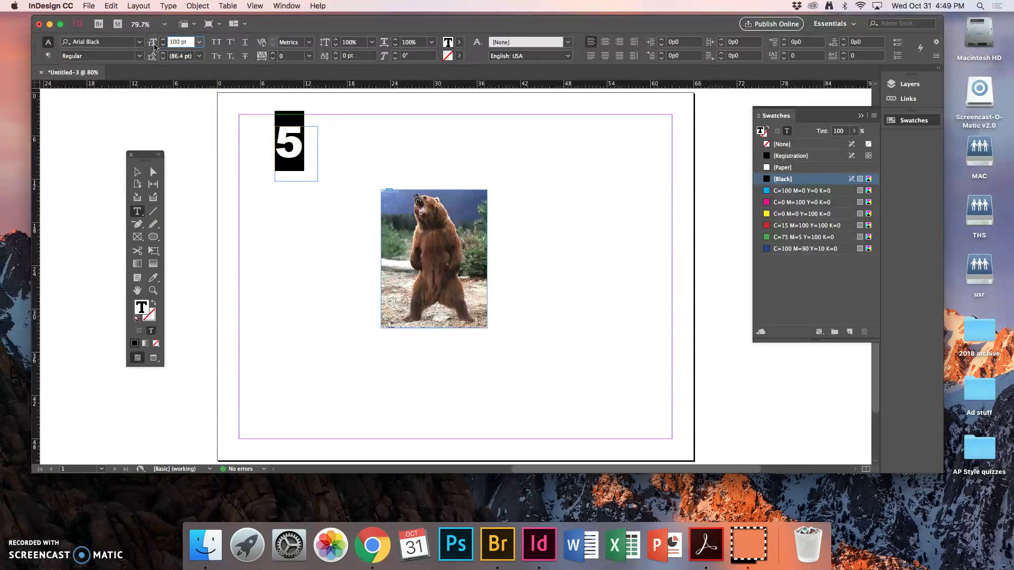
text(100 pt)
key(Return)
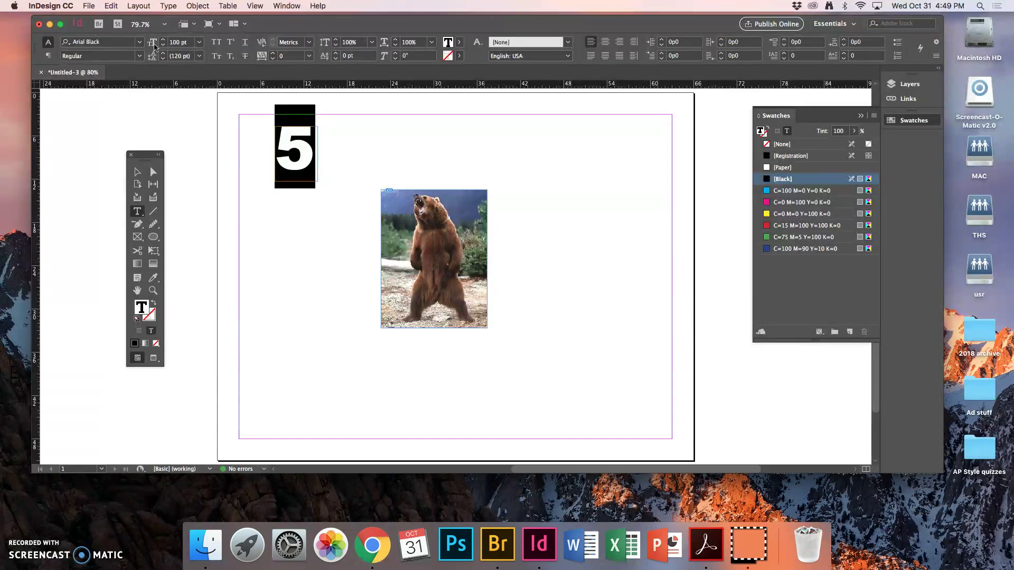
click(288, 209)
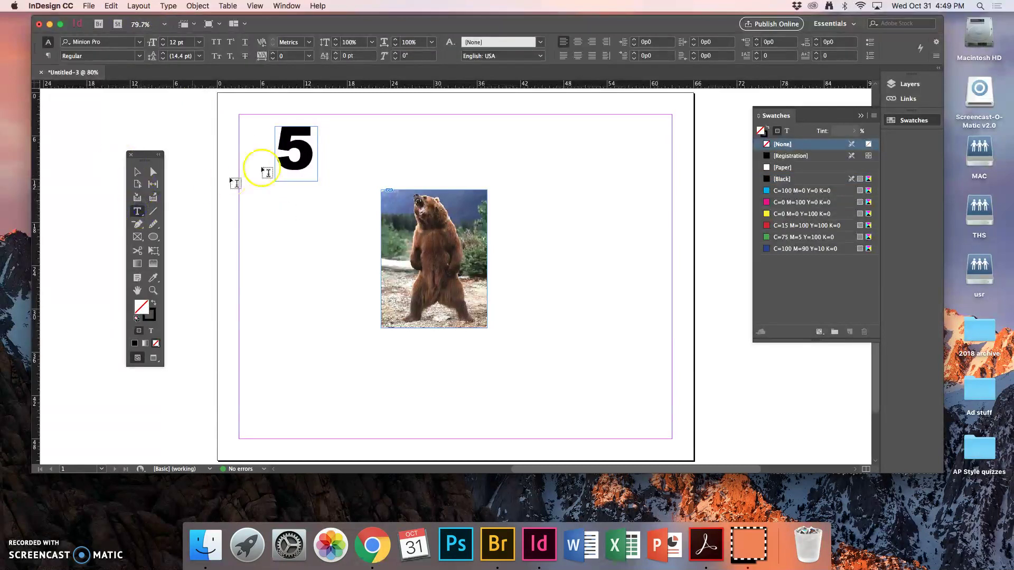
Draw a headline frame right of the 5 and set 'Things you never knew about' in Arial.
drag(322, 127, 533, 181)
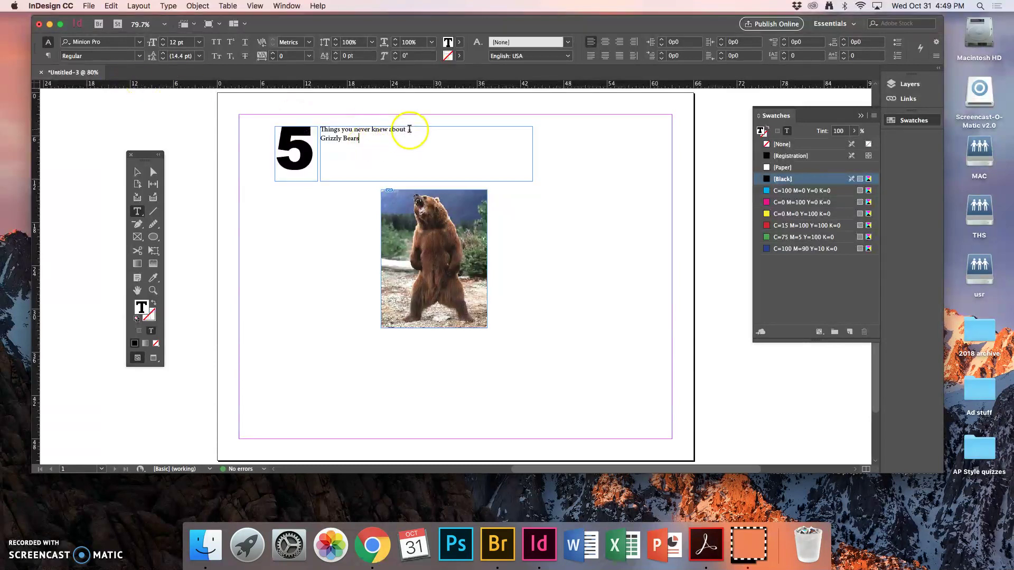
drag(409, 129, 320, 130)
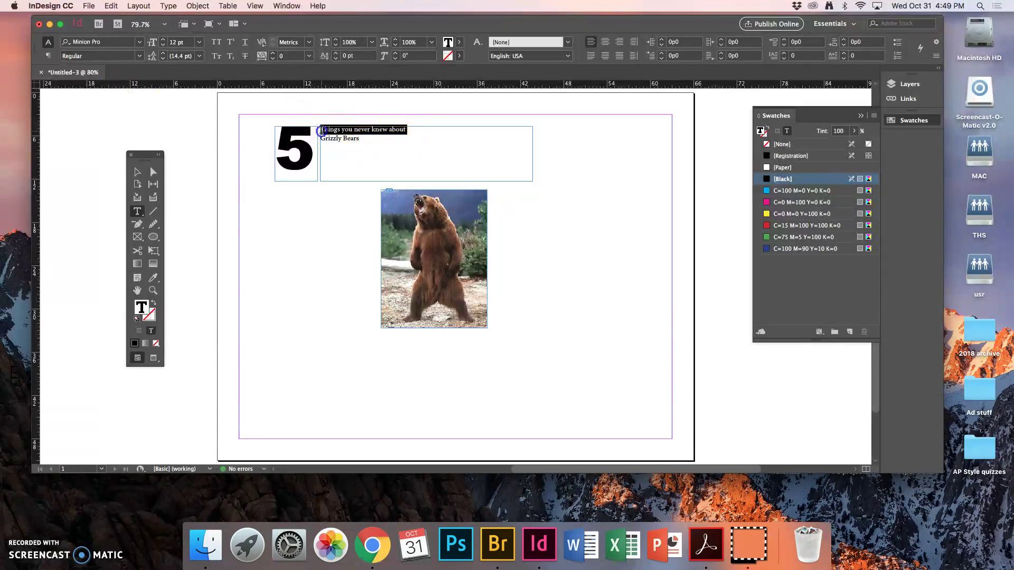
click(140, 43)
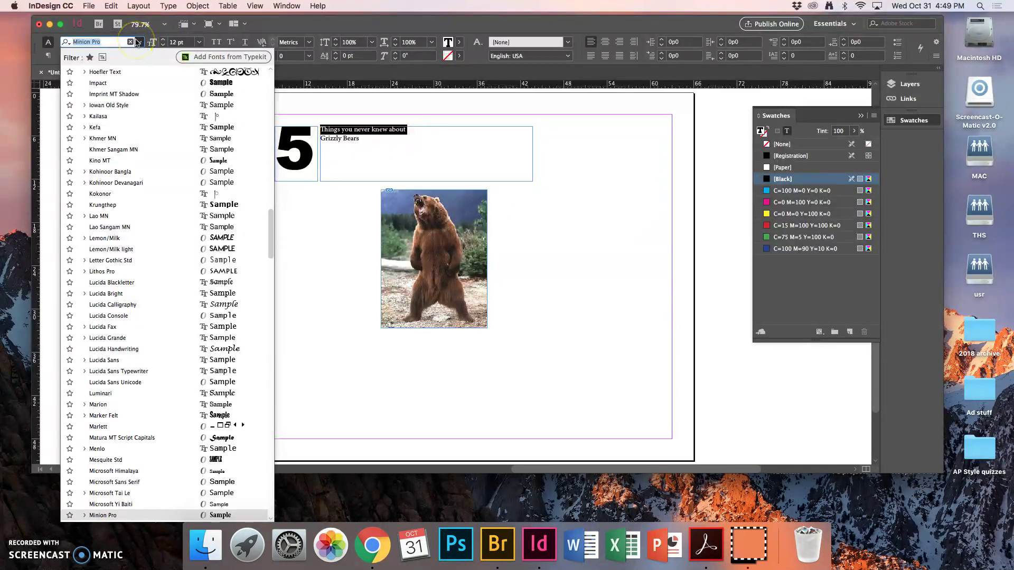
text(a)
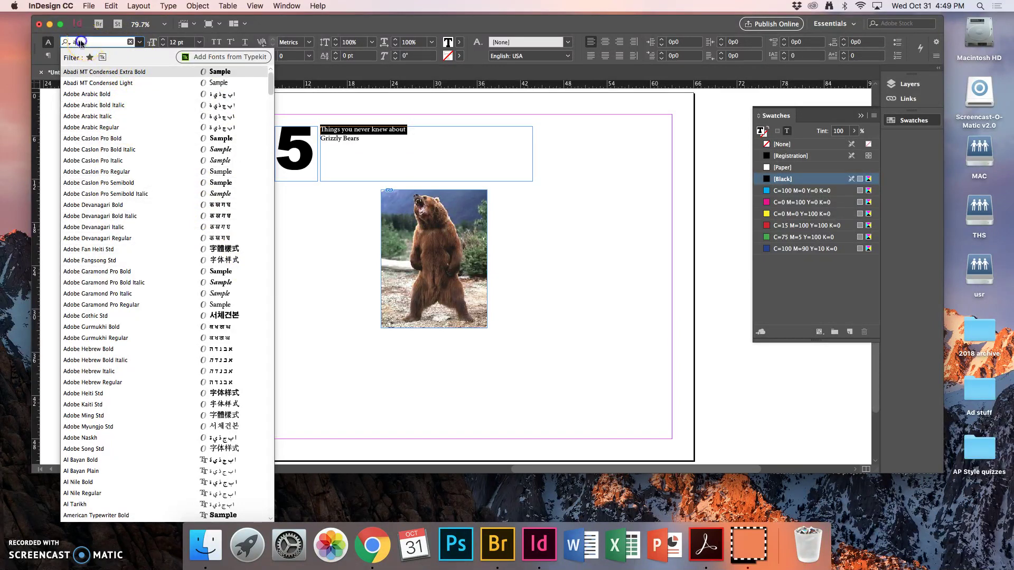
click(59, 41)
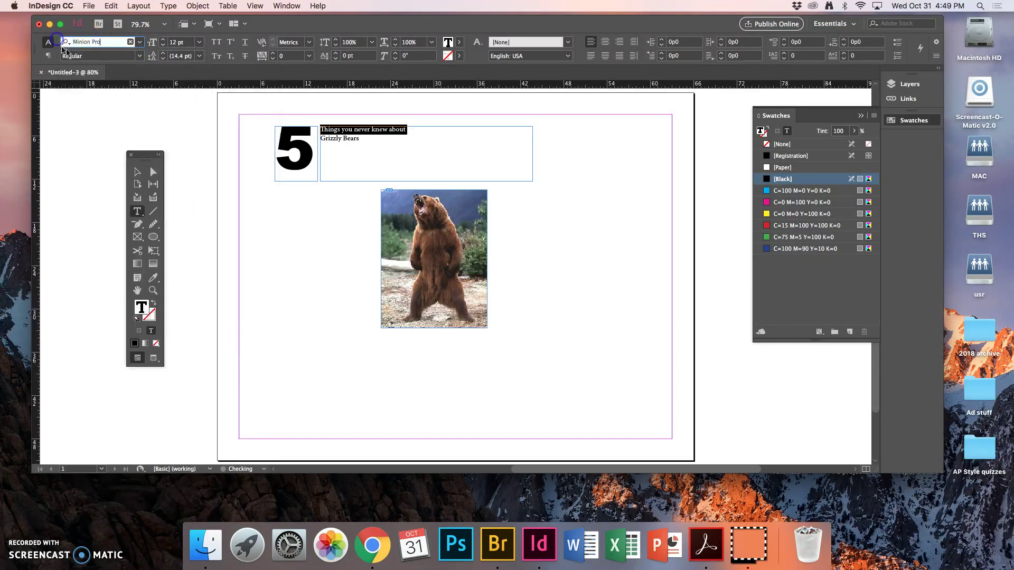
click(141, 43)
drag(267, 220, 271, 76)
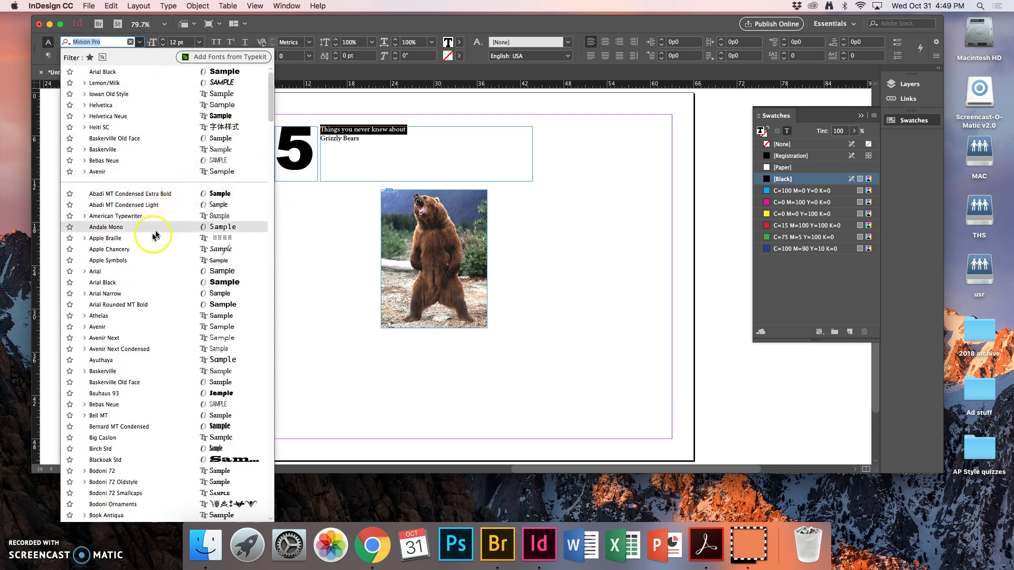
click(129, 273)
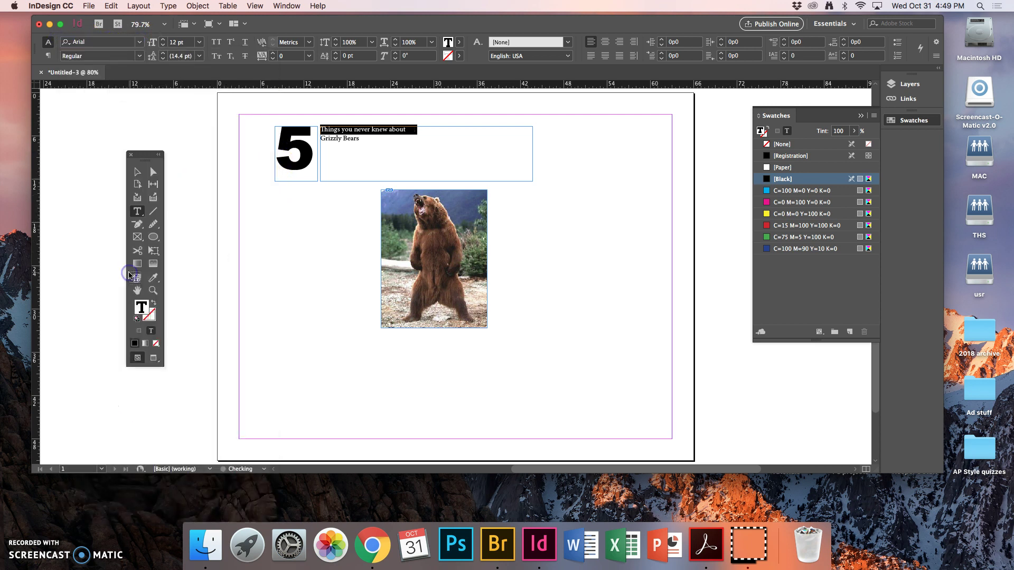
Set 'Grizzly Bears' in Arial Black at 30 pt.
click(353, 139)
shift+click(316, 137)
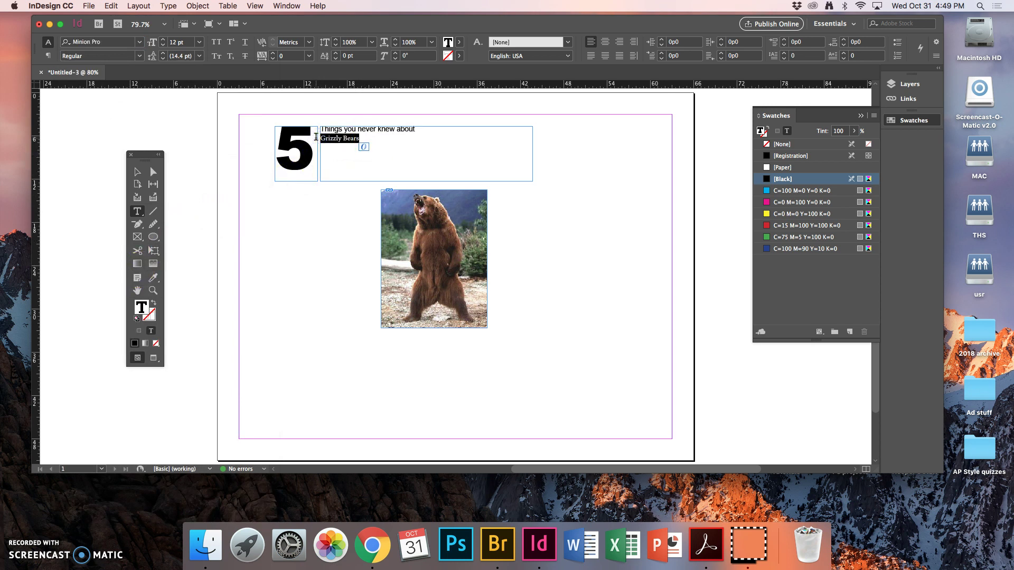
click(137, 44)
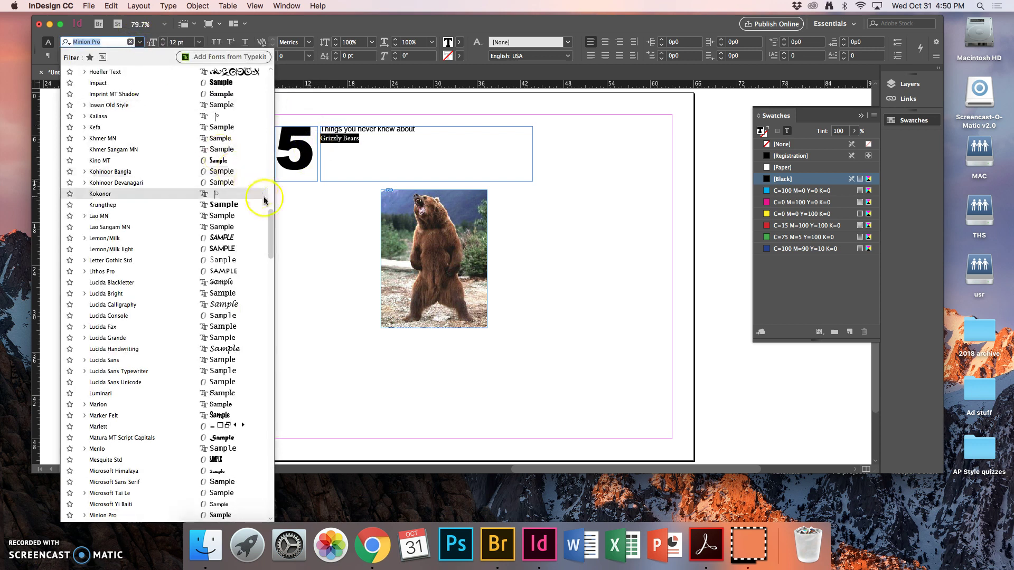
drag(268, 219, 273, 80)
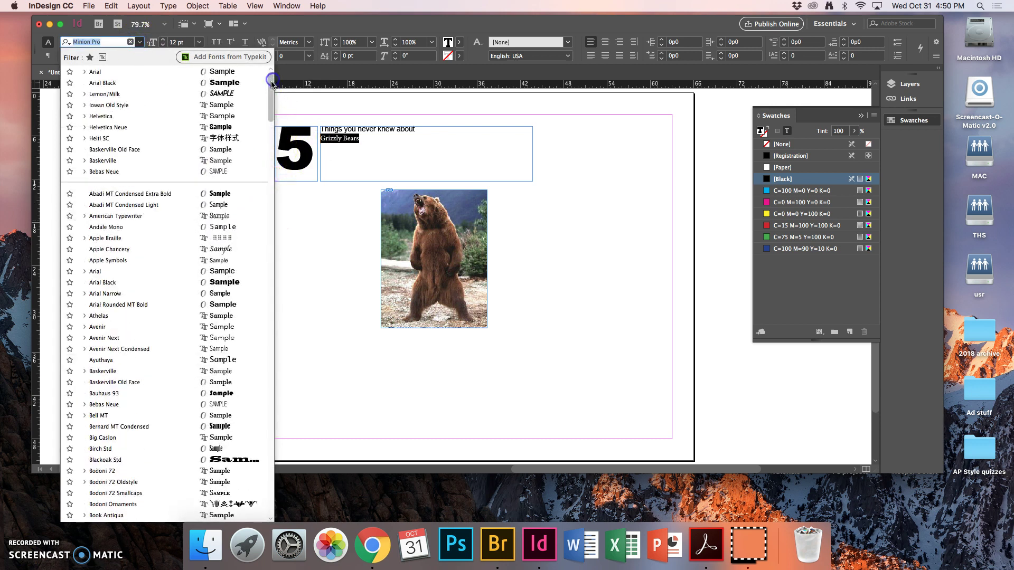
click(142, 284)
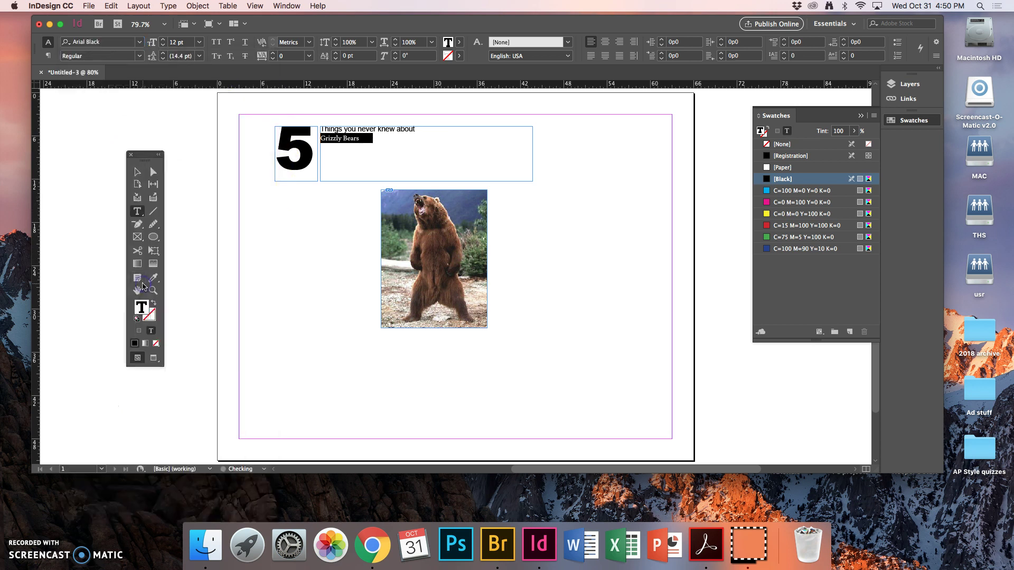
click(199, 42)
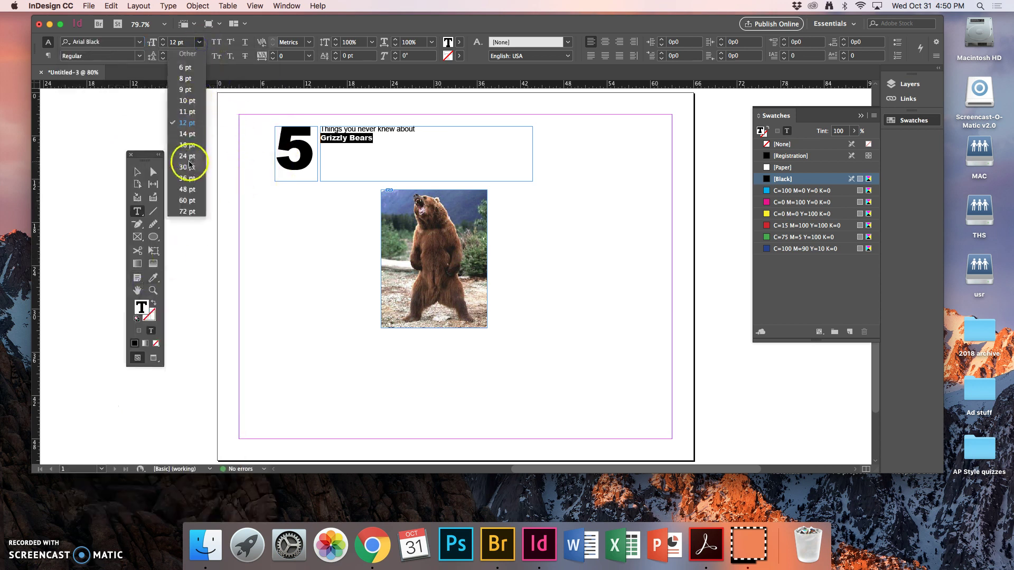
click(188, 167)
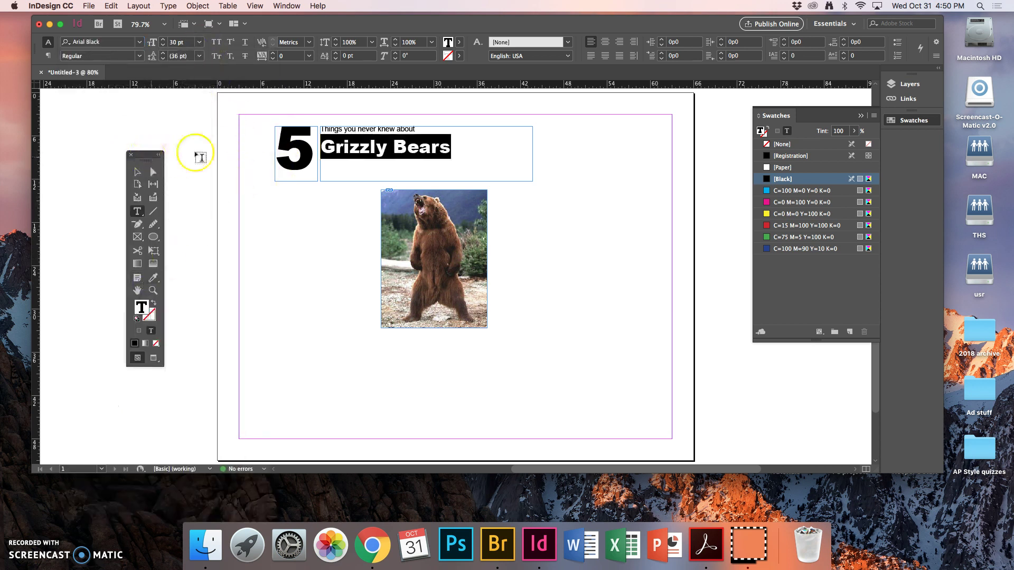
click(420, 131)
Size the first headline line to 18 pt and 'Grizzly Bears' to 36 pt.
drag(420, 131, 321, 129)
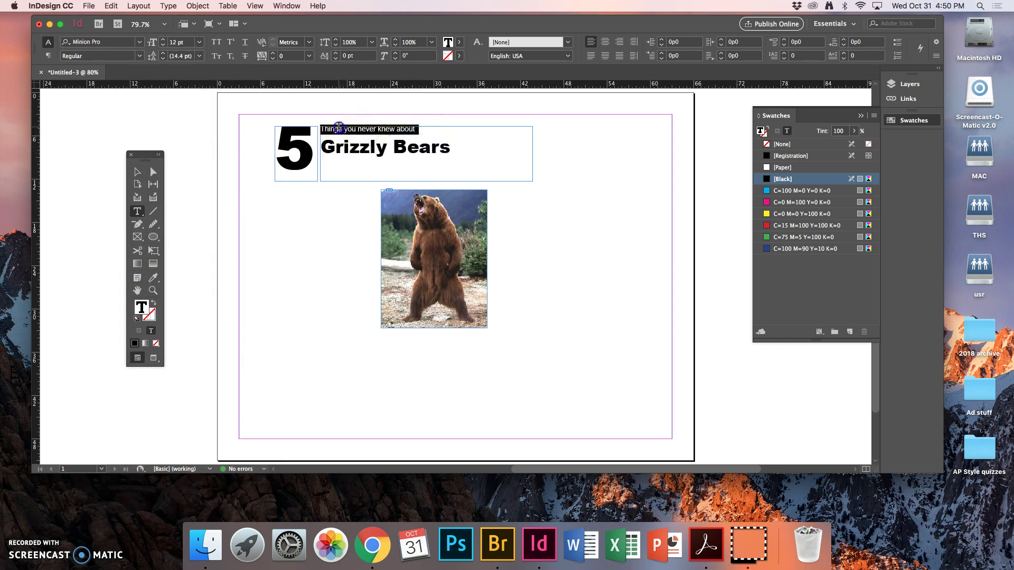
click(199, 41)
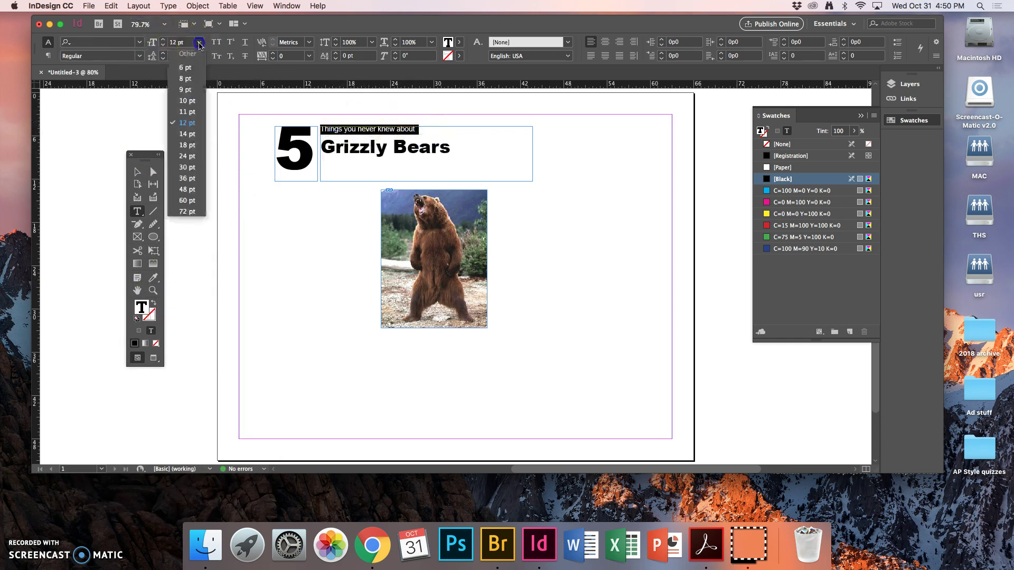
click(195, 145)
drag(452, 154, 321, 151)
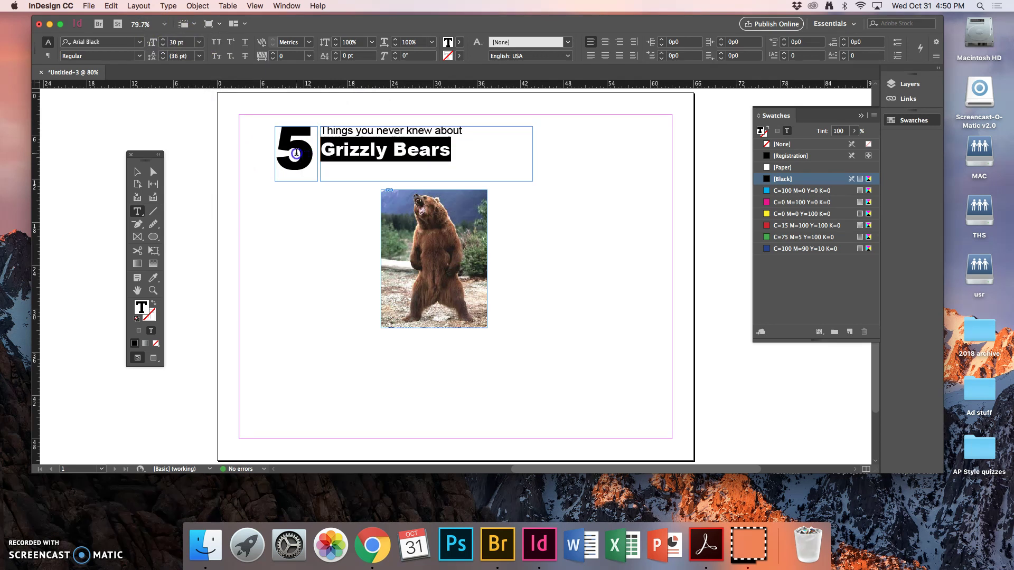
click(199, 42)
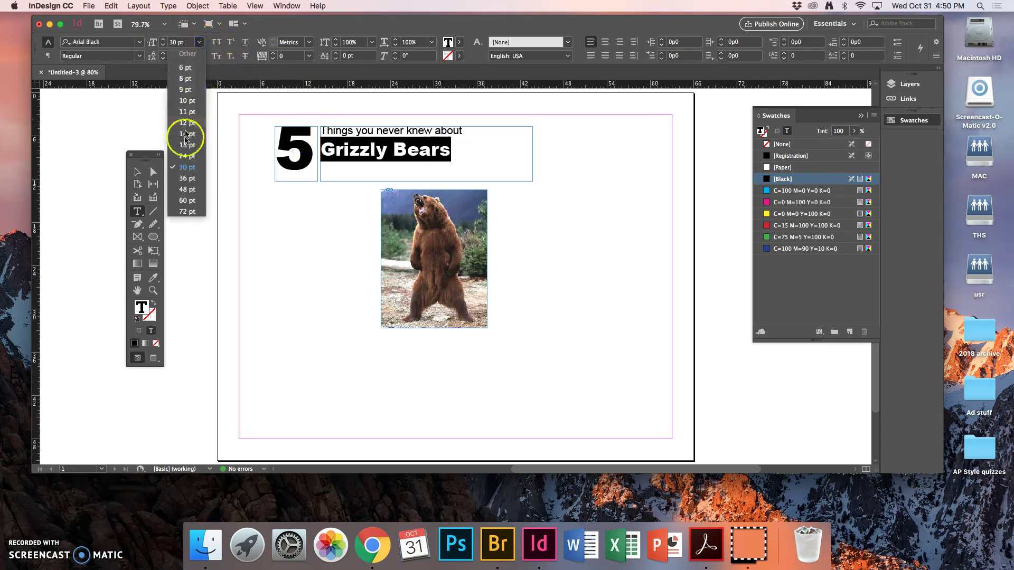
click(187, 178)
click(138, 172)
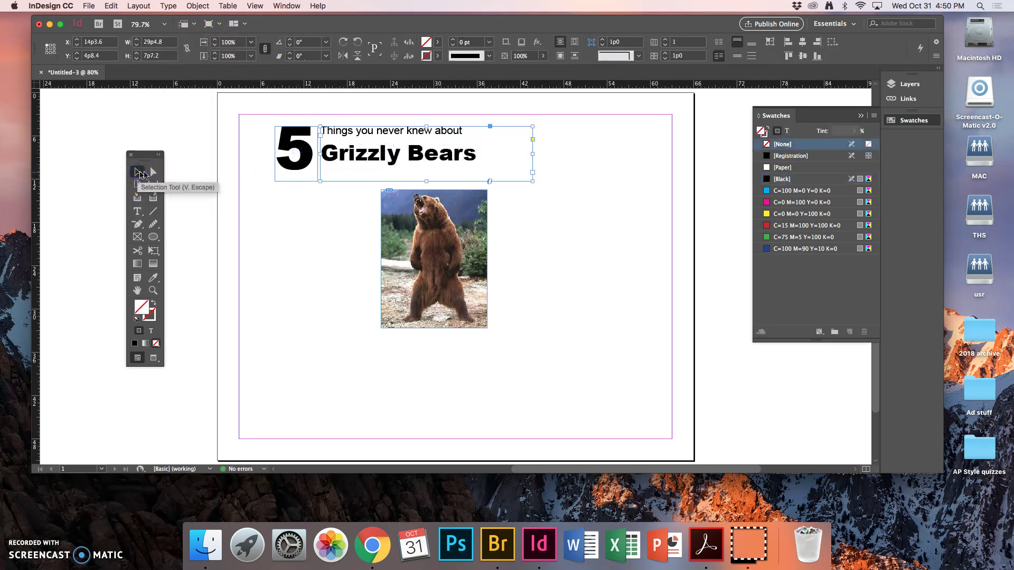
double_click(476, 154)
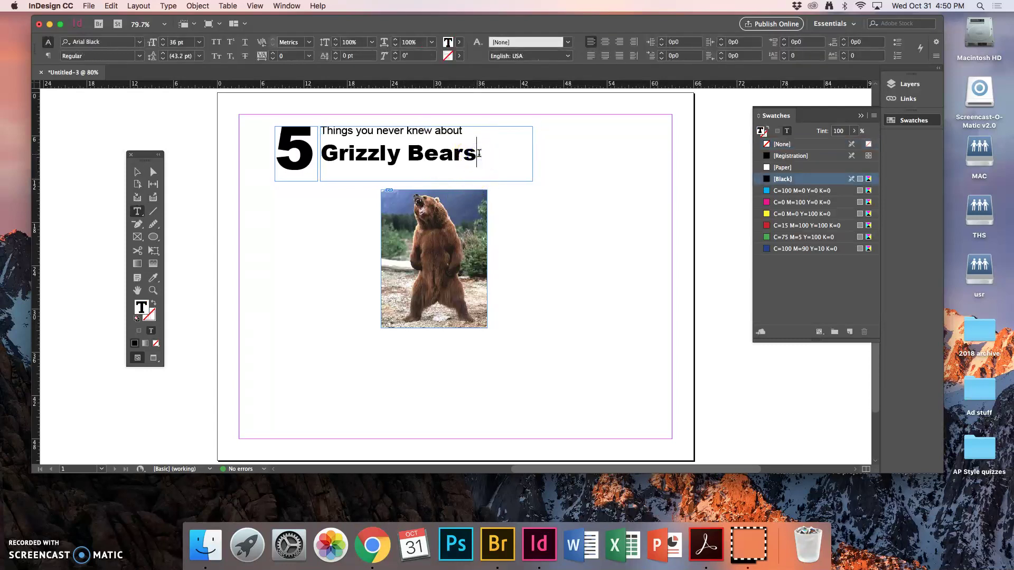
drag(478, 155, 314, 154)
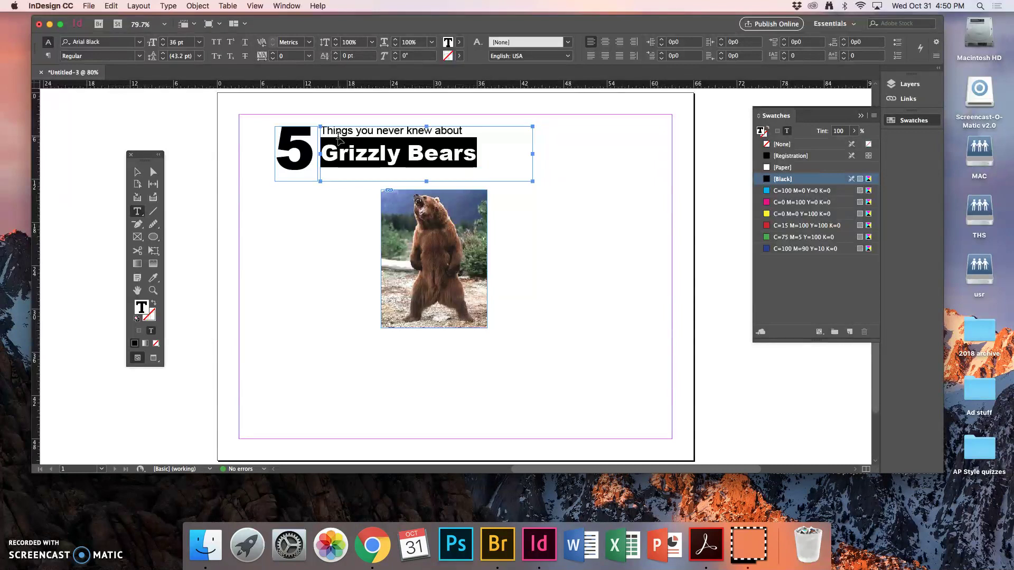
Cut 'Grizzly Bears' into its own wider frame placed under the first headline line.
key(ctrl+x)
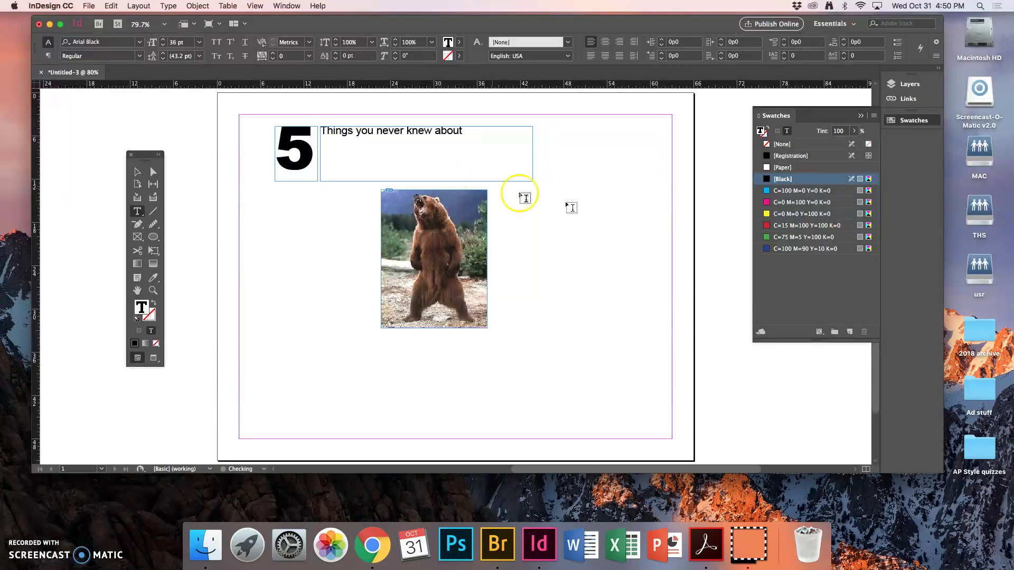
drag(521, 197, 649, 239)
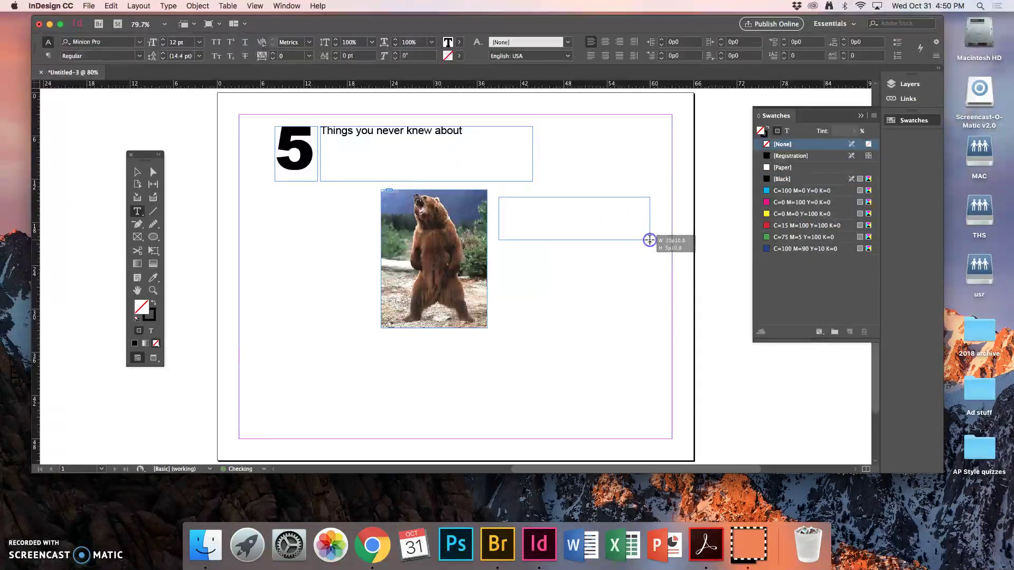
key(cmd+v)
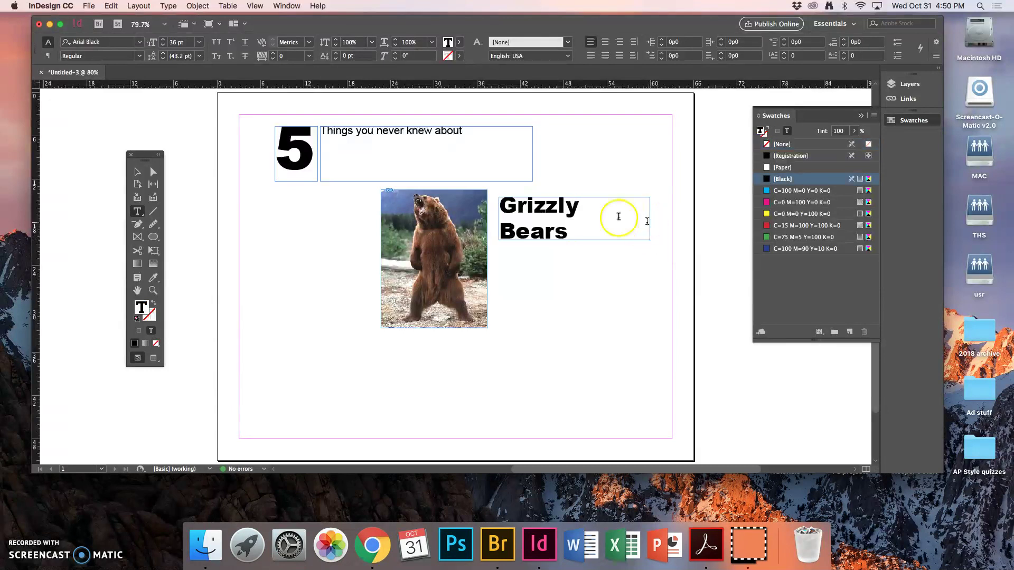
click(137, 171)
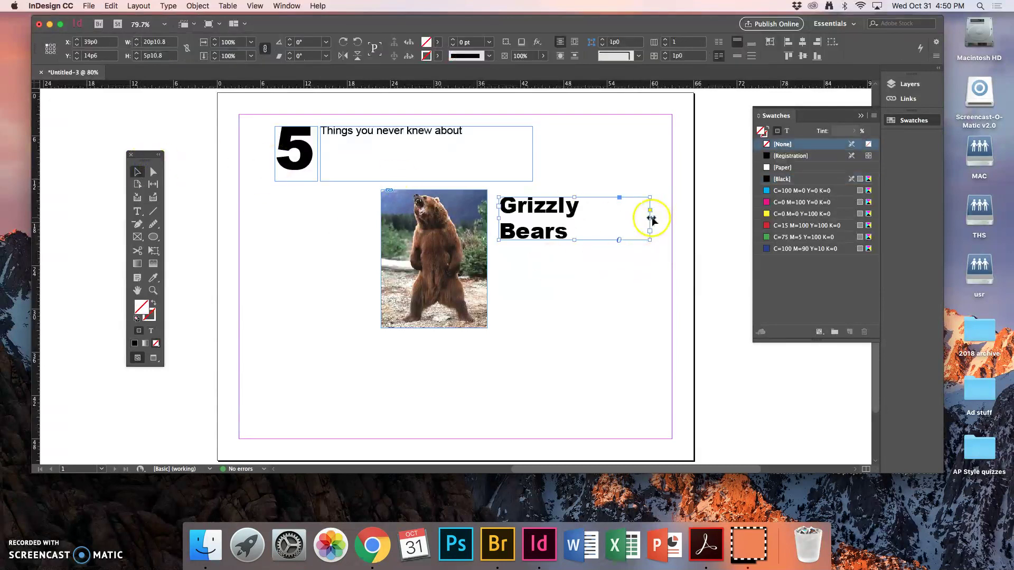
drag(650, 218, 713, 218)
drag(588, 205, 412, 147)
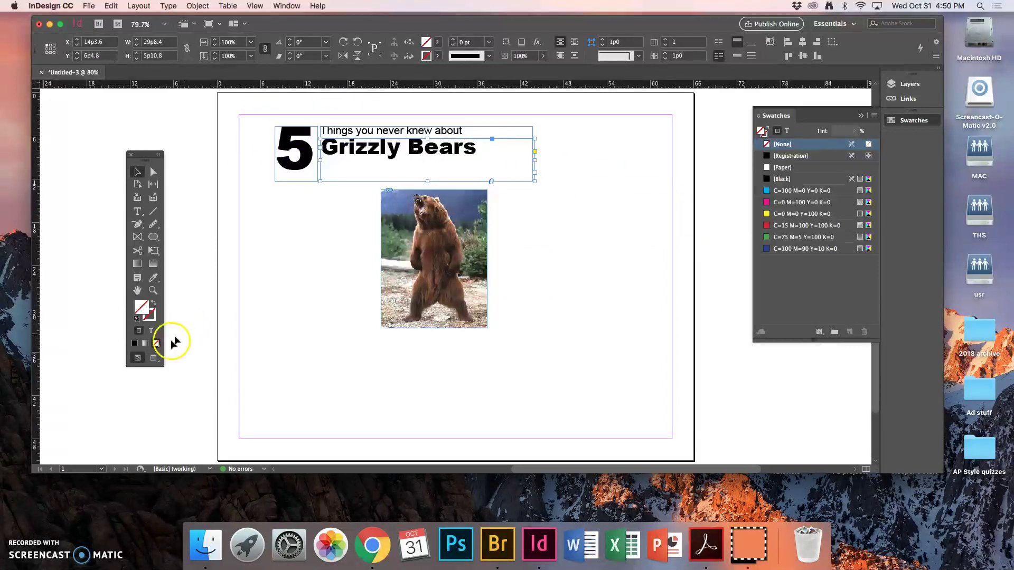
Switch to Preview mode and move the 5 and headline frames right to centre them over the photo.
click(154, 360)
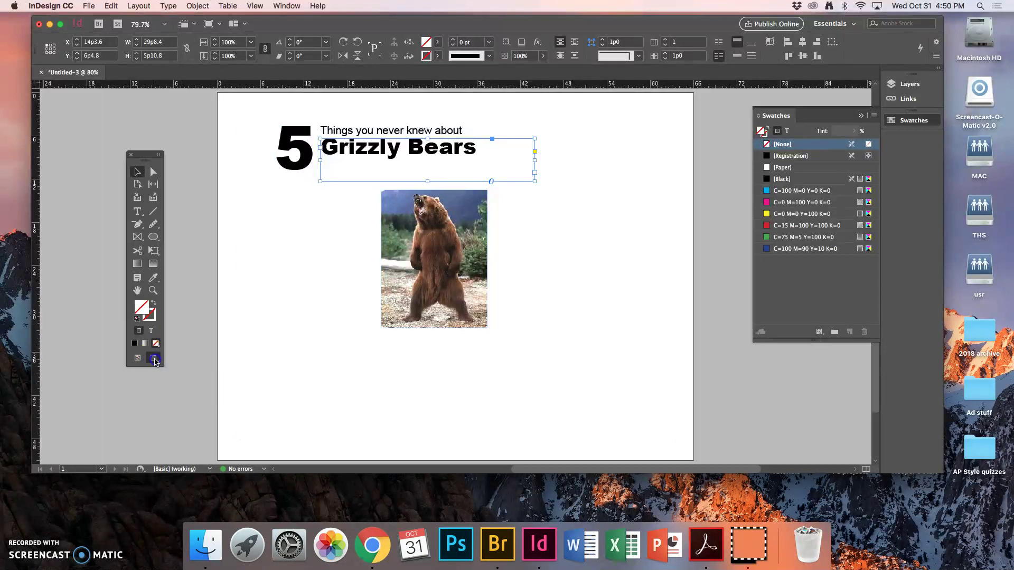
click(264, 313)
drag(314, 174, 321, 167)
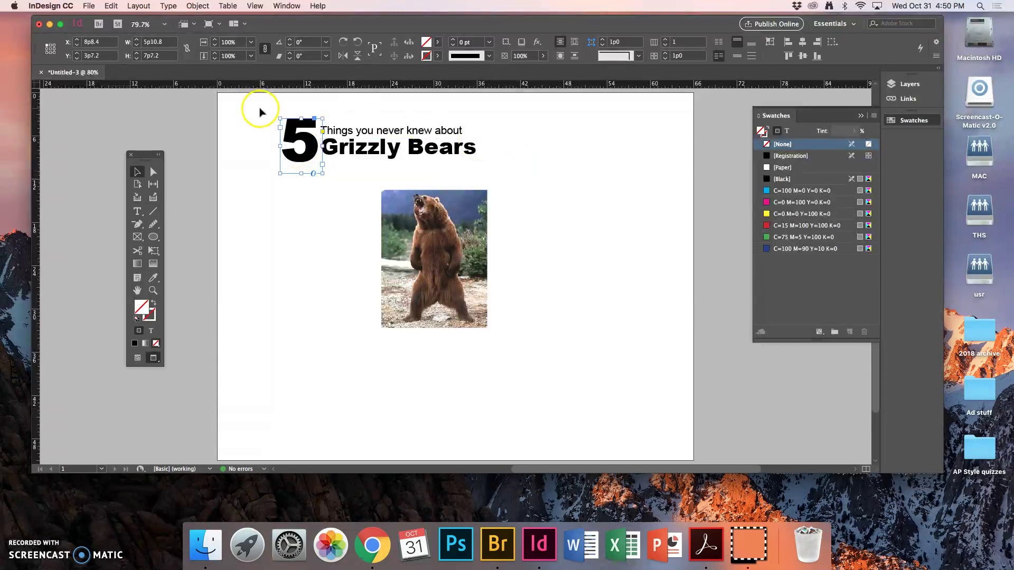
click(136, 172)
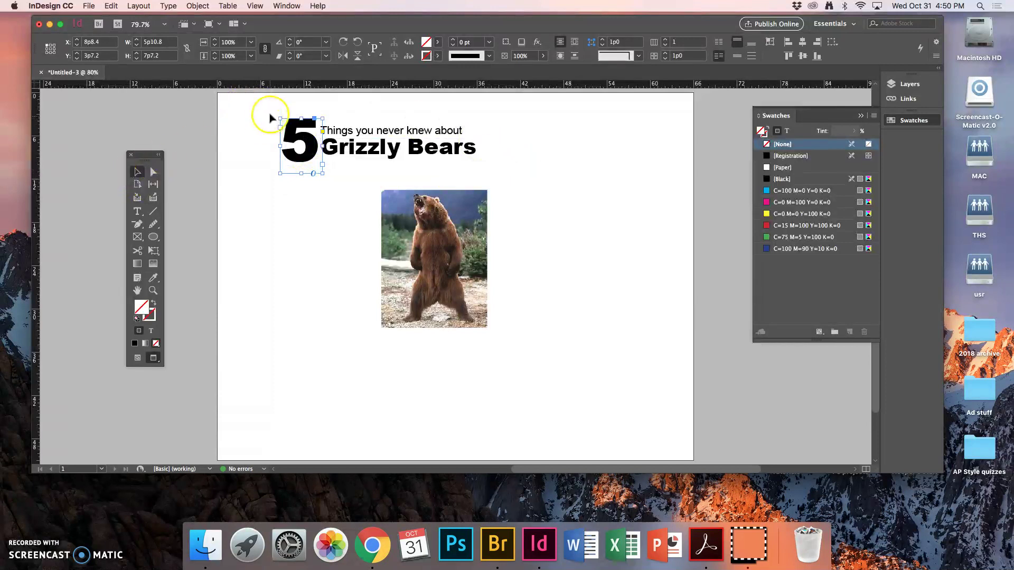
drag(257, 104, 509, 167)
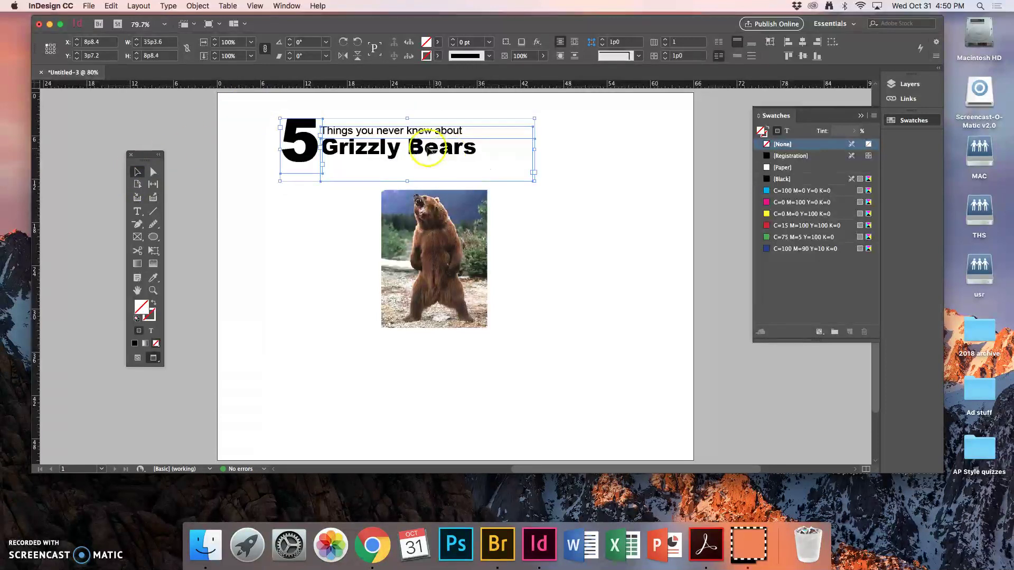
drag(419, 143, 465, 146)
click(287, 171)
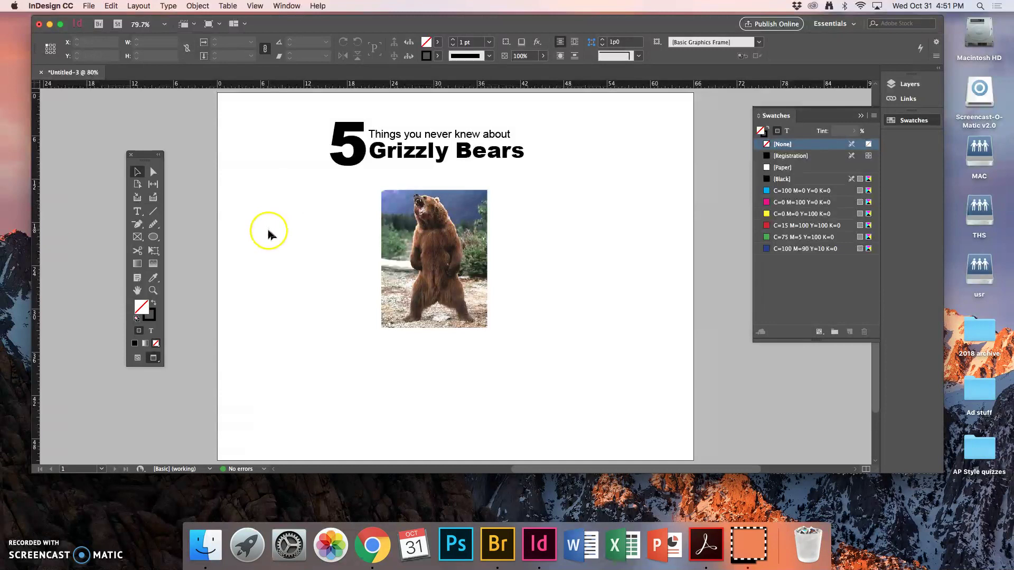
Move the bear photo up beneath the headline and compare with the coke1hr3.jpg example.
drag(411, 226, 411, 205)
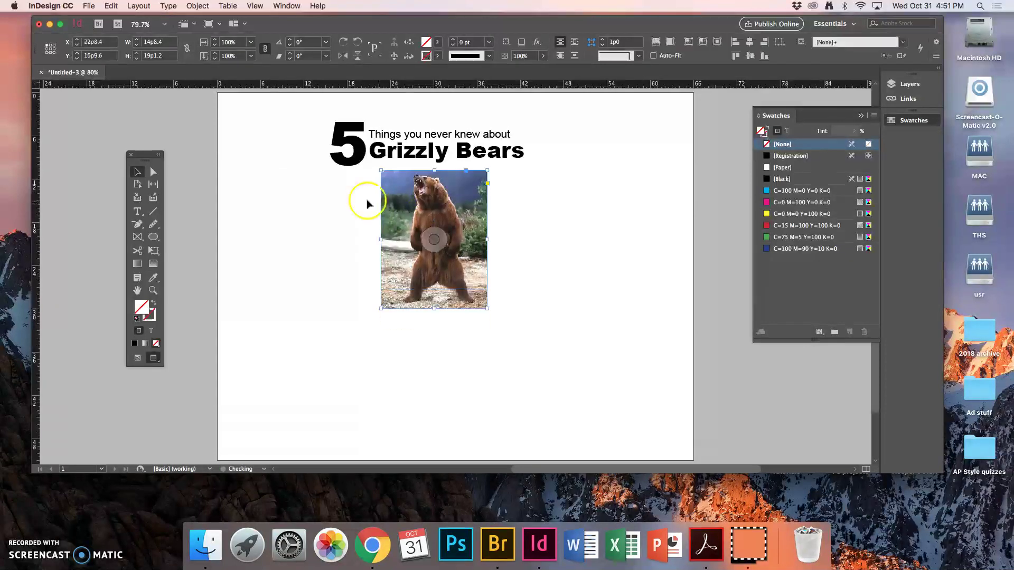
drag(654, 26, 631, 24)
click(916, 153)
key(space)
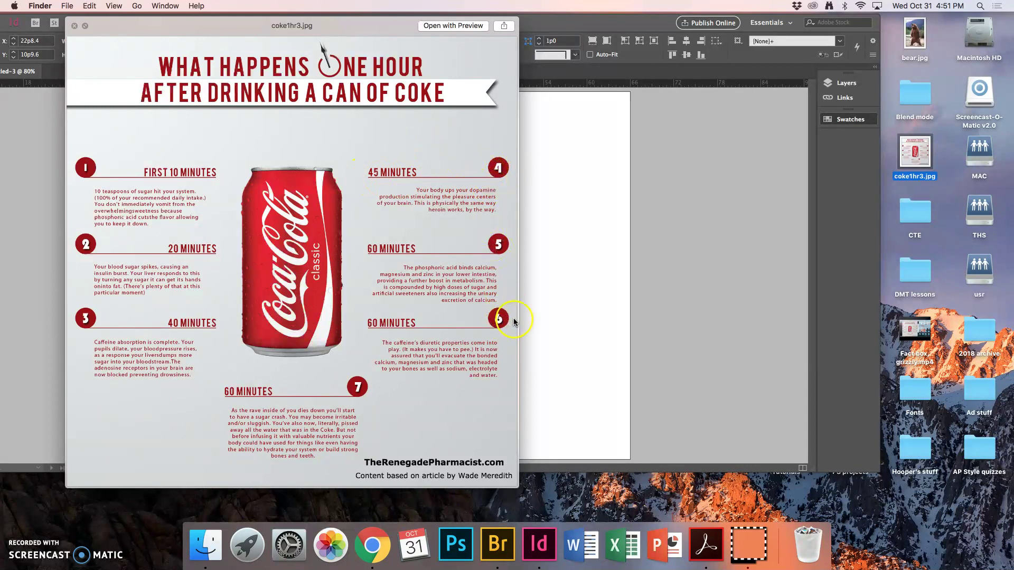
key(space)
Draw a small perfect circle near the page's top left, replacing a lopsided first oval.
click(239, 23)
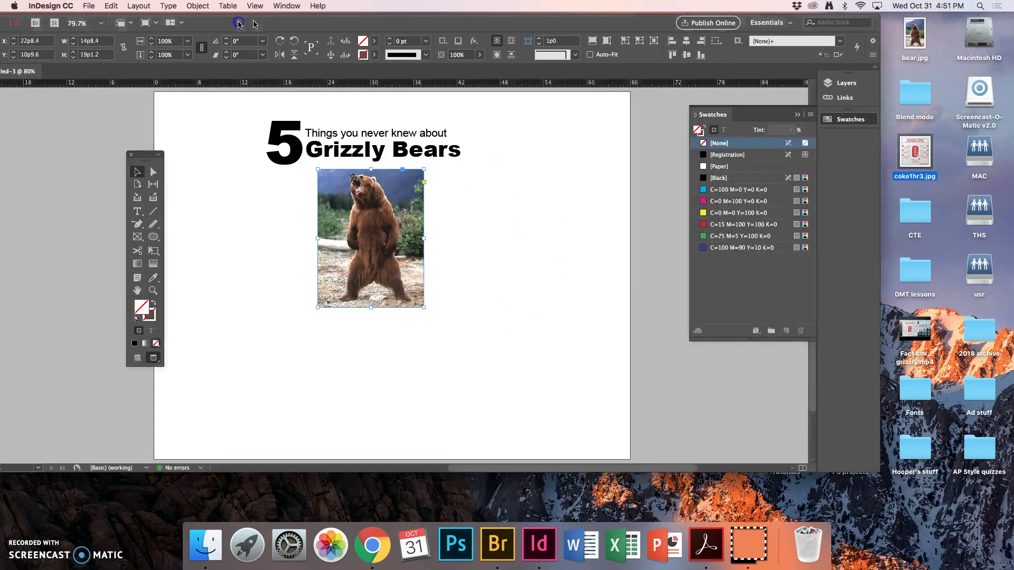
click(153, 237)
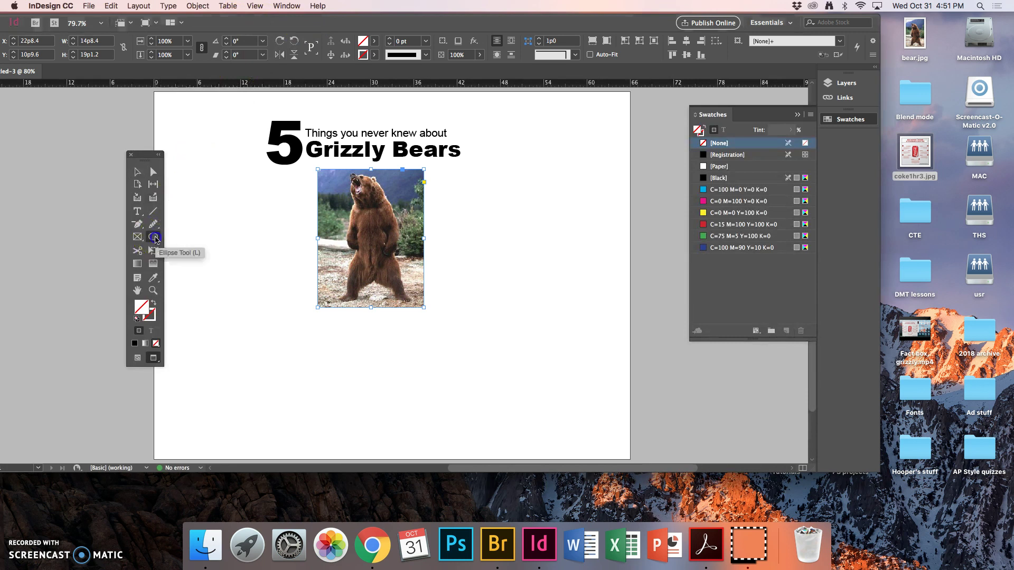
mouse_move(154, 239)
mouse_down()
mouse_move(173, 233)
mouse_move(154, 240)
mouse_move(176, 239)
mouse_move(171, 250)
mouse_move(174, 238)
mouse_move(171, 250)
mouse_up()
click(155, 243)
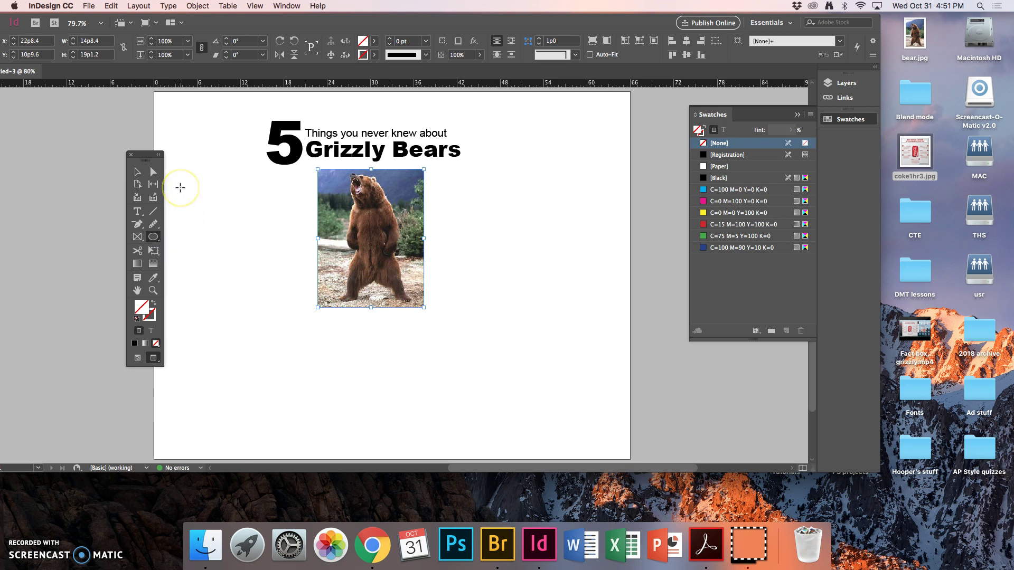
drag(180, 198, 181, 199)
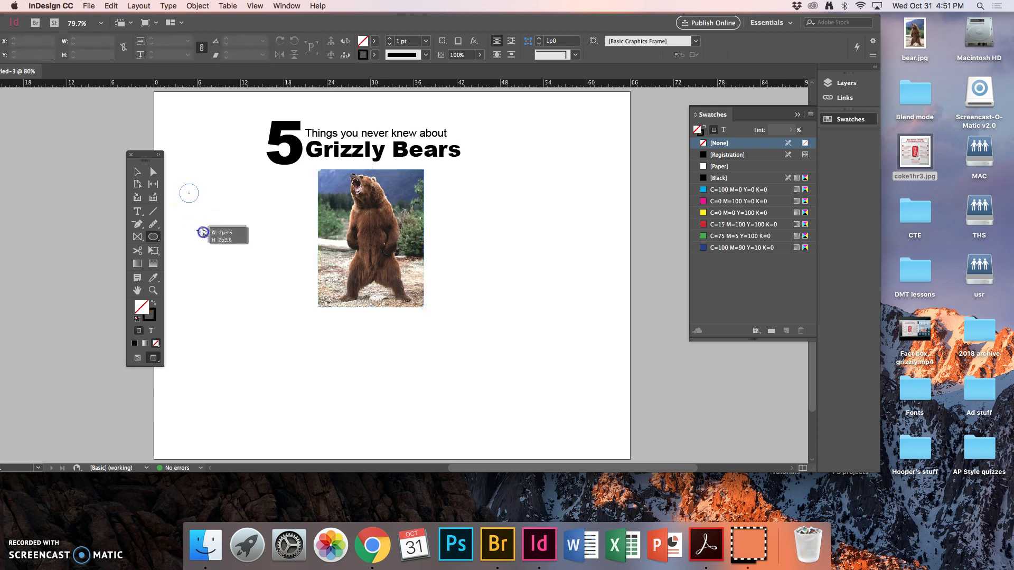
mouse_move(203, 232)
mouse_down()
mouse_move(217, 245)
mouse_move(202, 220)
mouse_move(232, 240)
mouse_move(192, 229)
mouse_move(197, 240)
mouse_move(222, 239)
mouse_up()
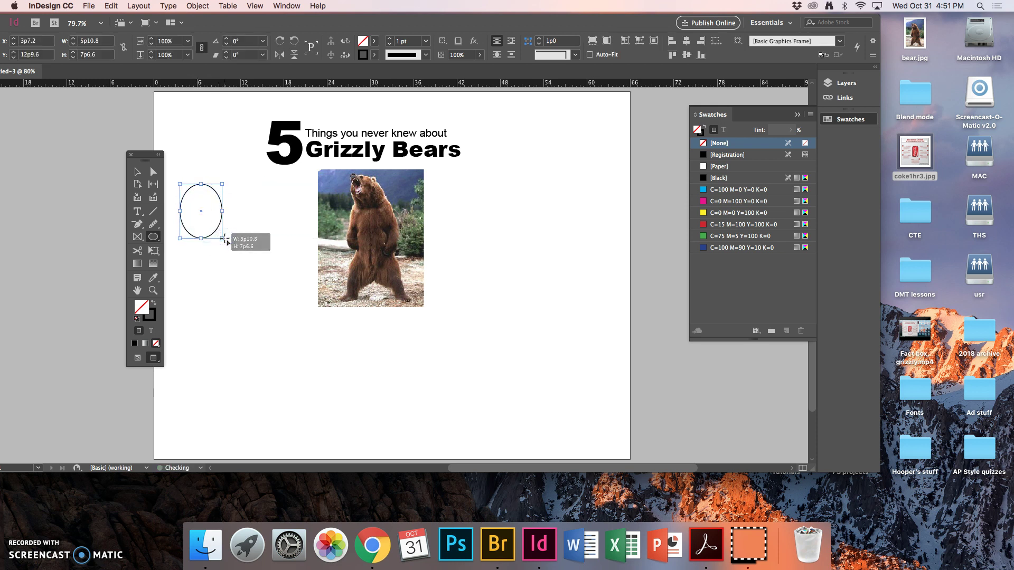
key(super+z)
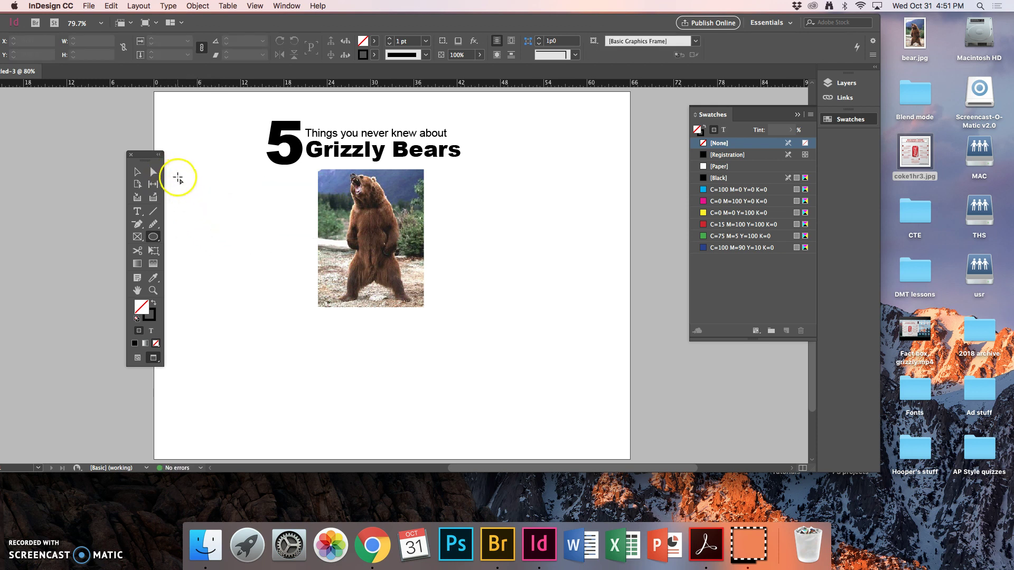
drag(178, 179, 205, 213)
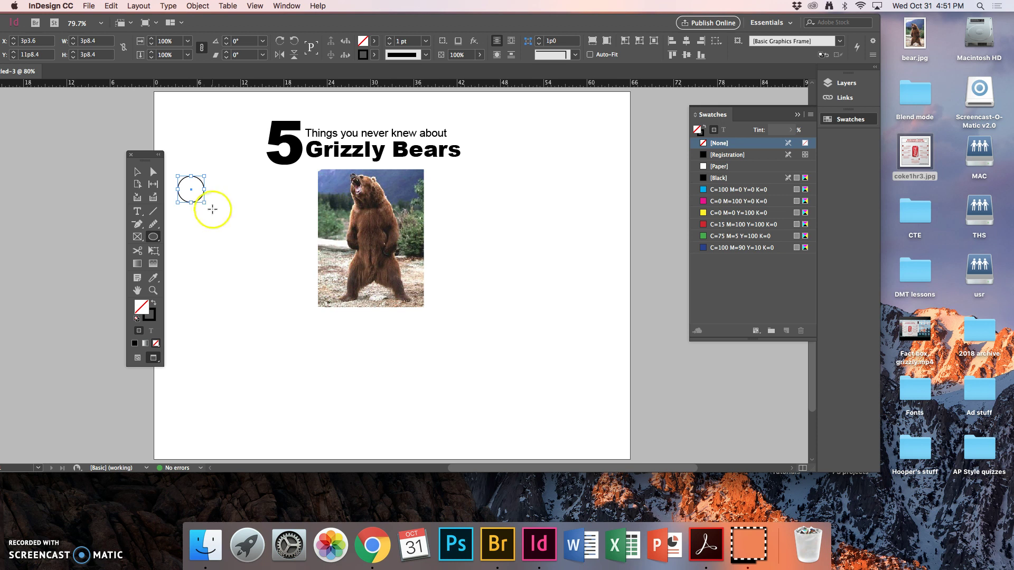
click(138, 173)
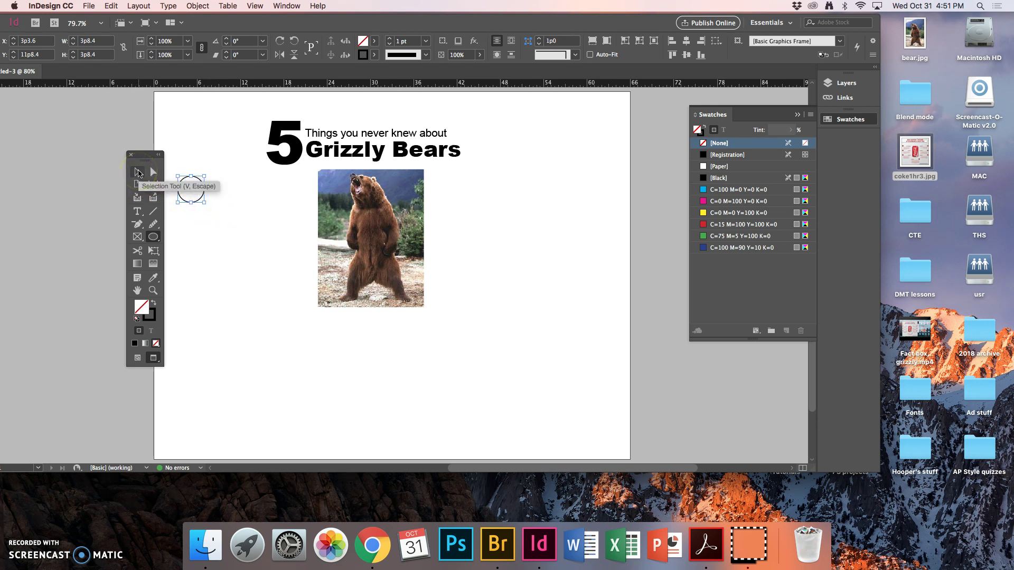
click(139, 173)
click(180, 185)
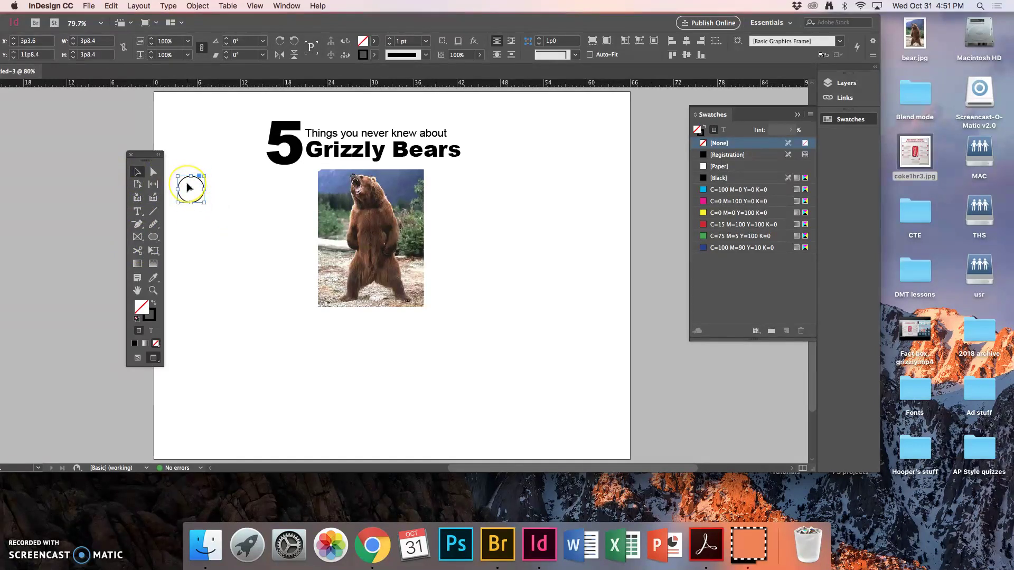
Fill the circle with a custom bright green (R36 G223 B81) from the Color Picker.
click(142, 308)
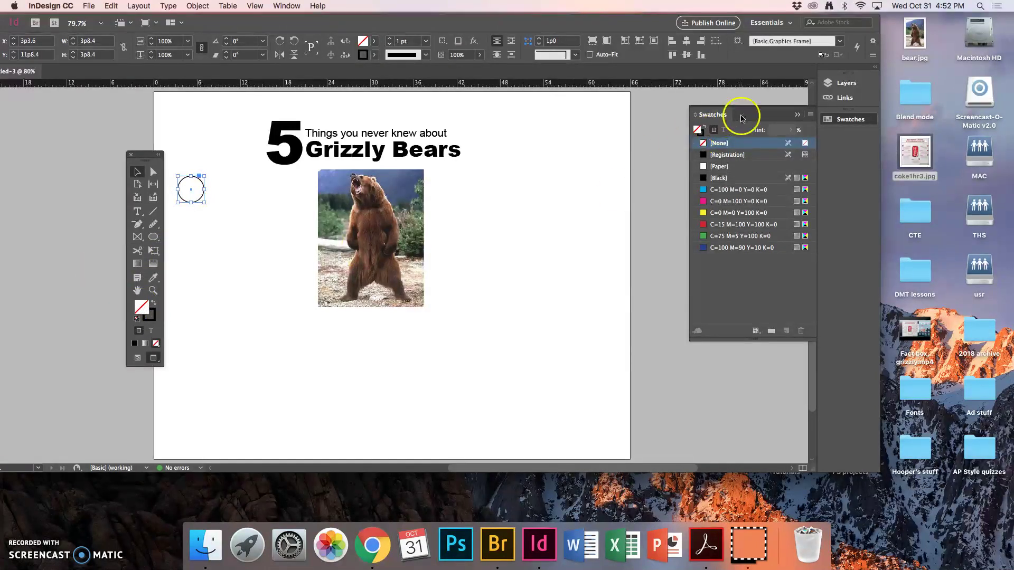
click(737, 213)
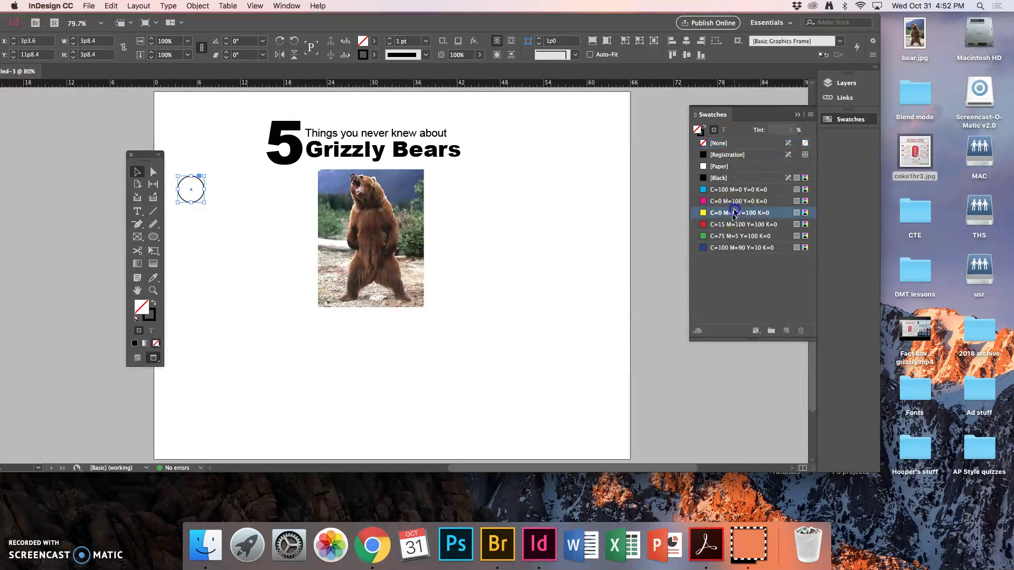
click(731, 236)
click(733, 248)
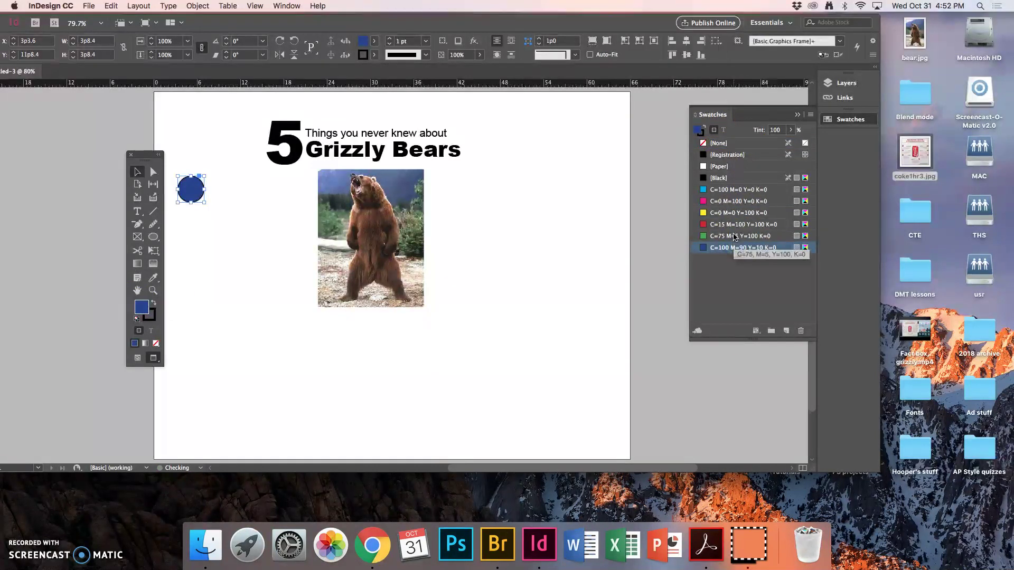
double_click(142, 309)
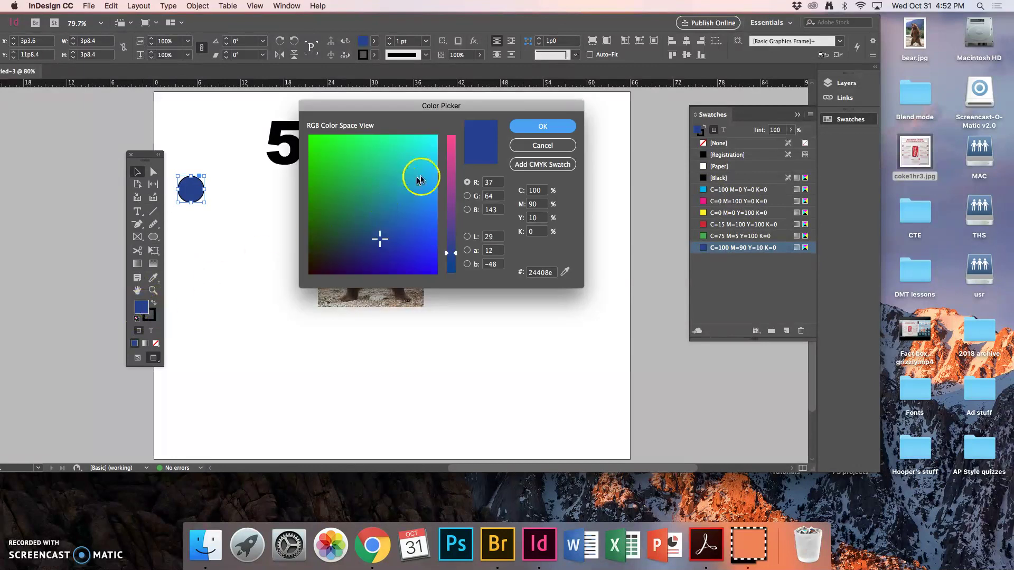
click(424, 160)
drag(425, 161, 349, 152)
click(425, 143)
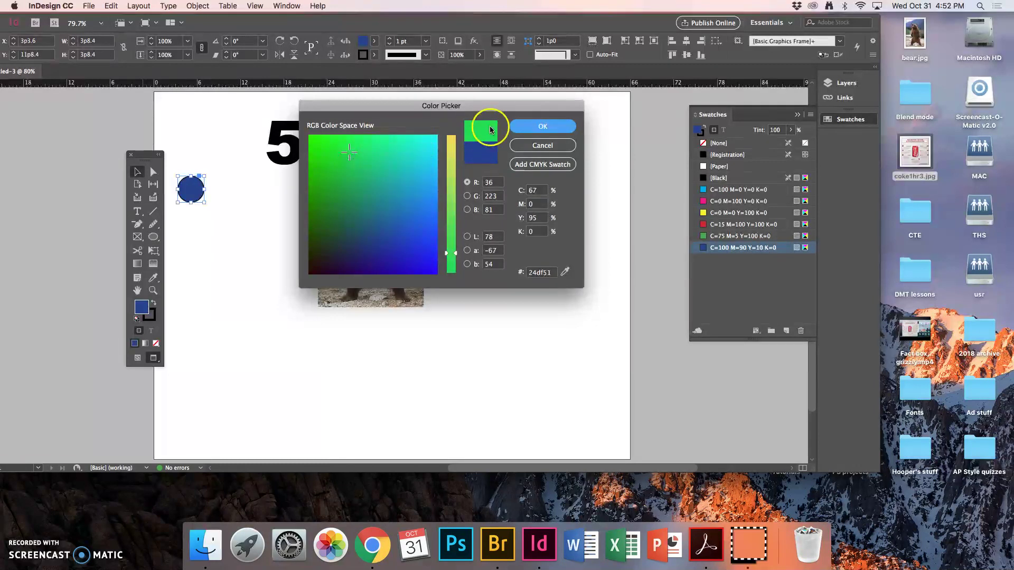
click(525, 128)
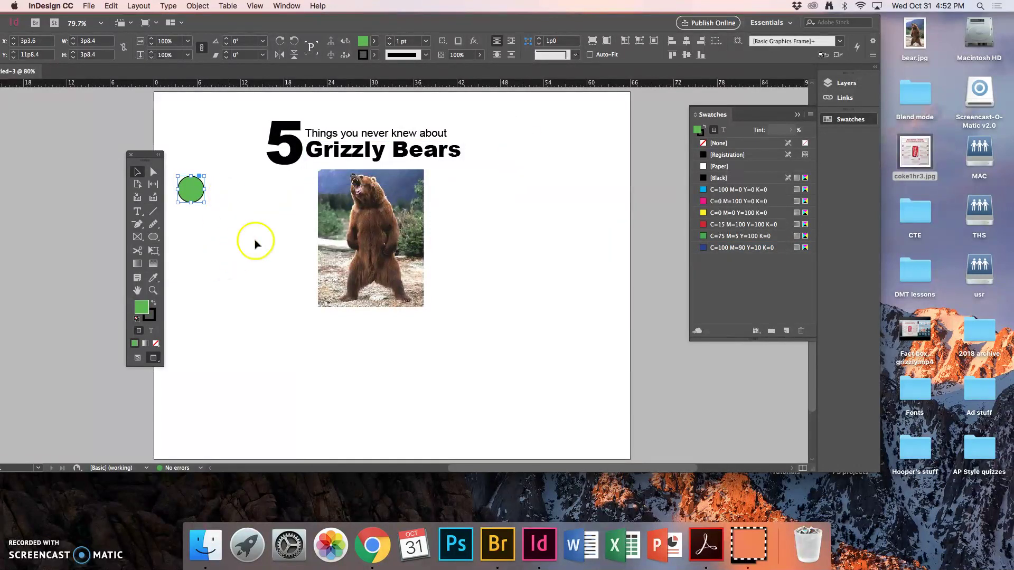
Type the numeral 1 in a new text frame and set it to 24 pt Arial Black.
click(137, 212)
mouse_move(207, 146)
mouse_down()
mouse_move(222, 174)
mouse_move(209, 153)
mouse_up()
text(1)
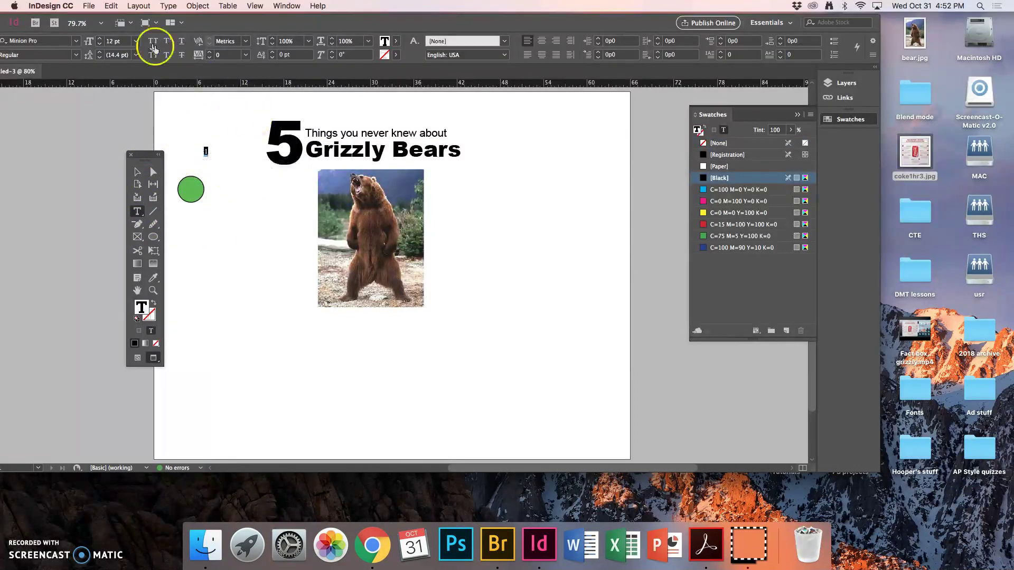
click(137, 41)
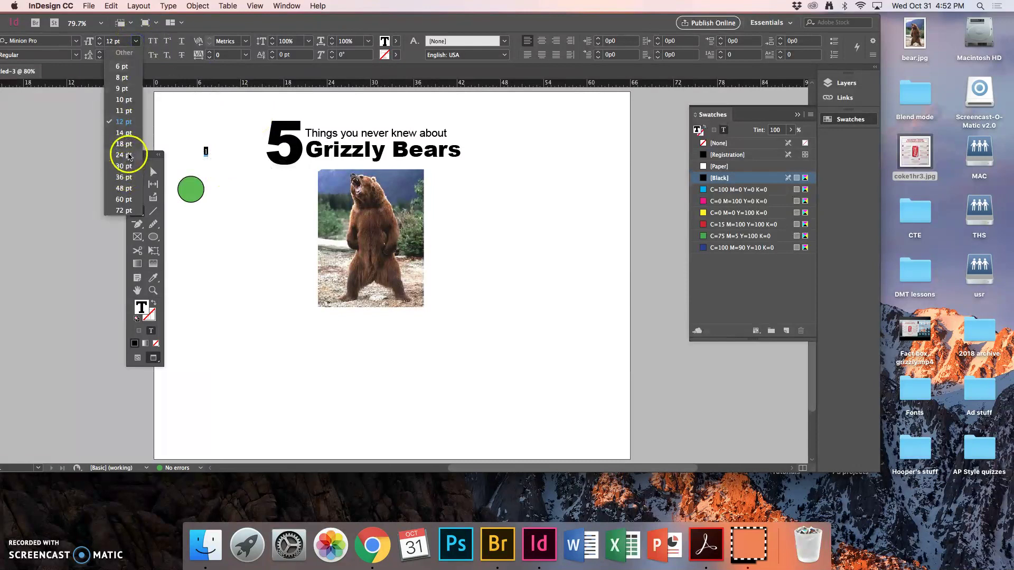
click(128, 155)
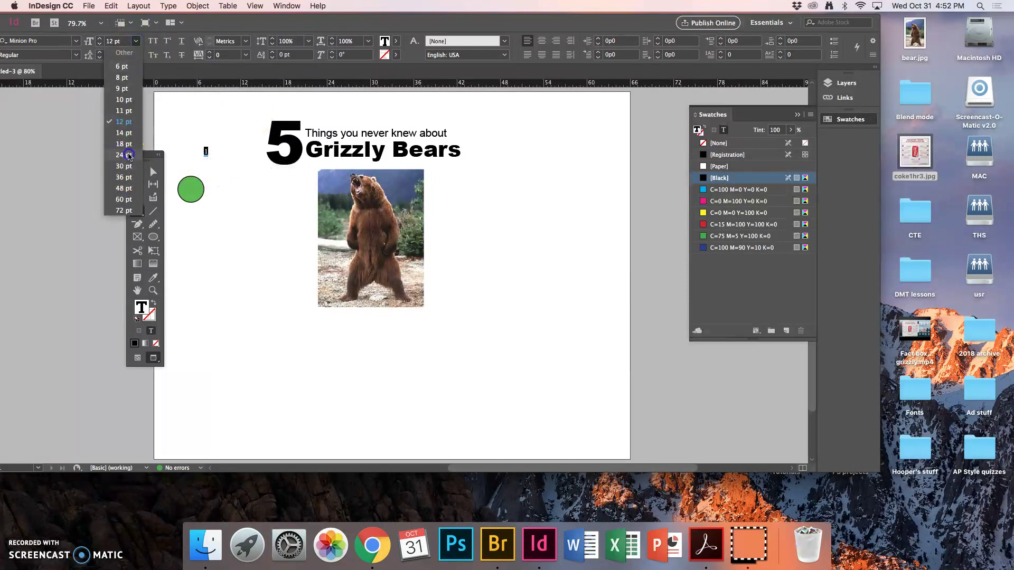
click(77, 41)
click(211, 221)
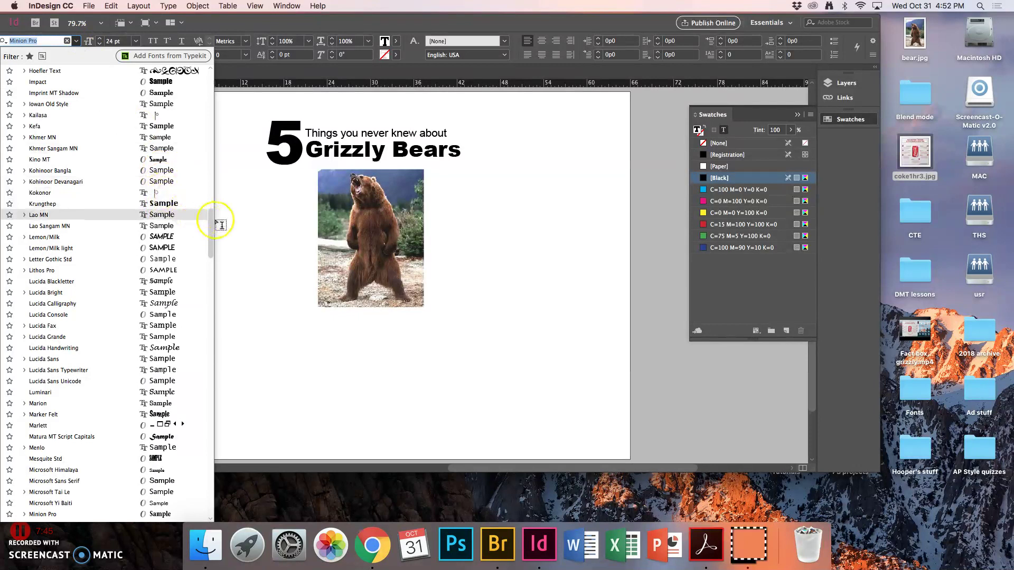
drag(211, 221, 215, 73)
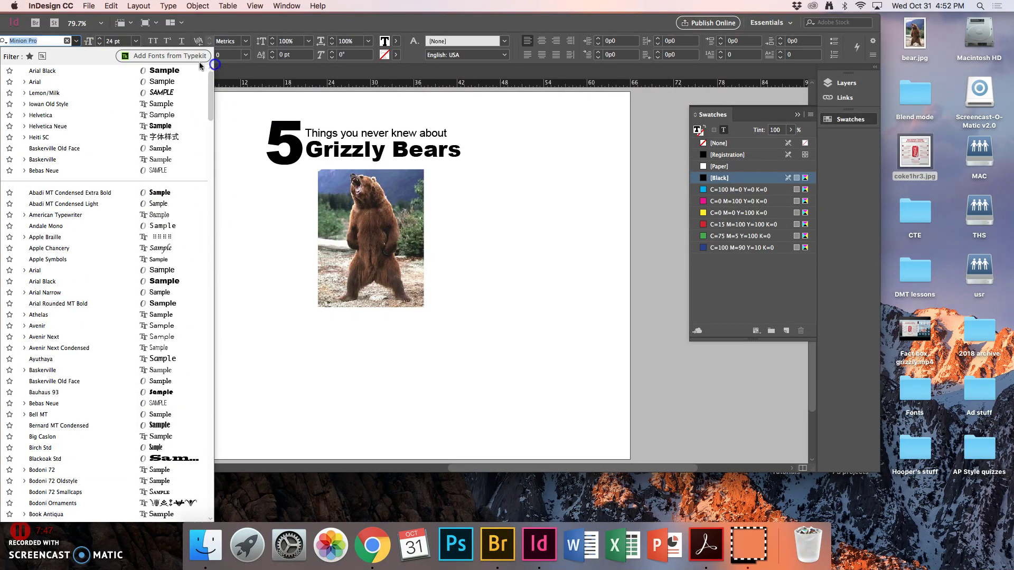
click(175, 71)
Move the 1 onto the centre of the green circle.
click(136, 172)
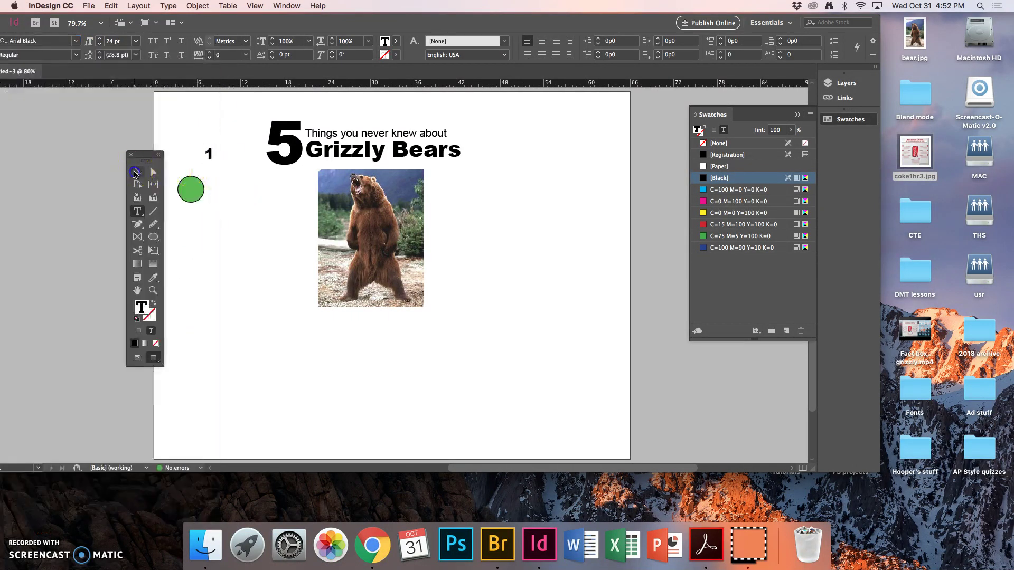
drag(209, 154, 191, 195)
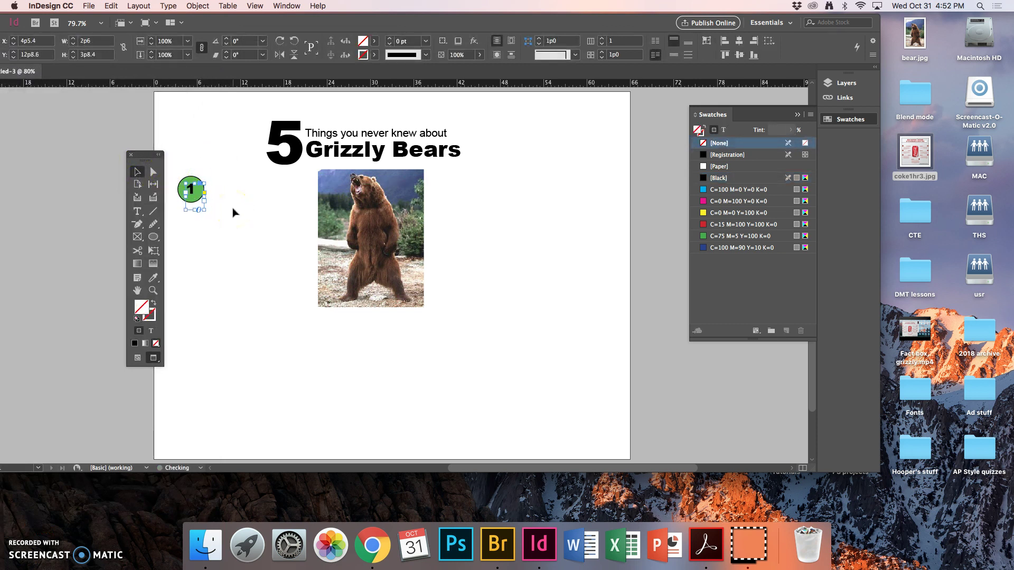
click(231, 205)
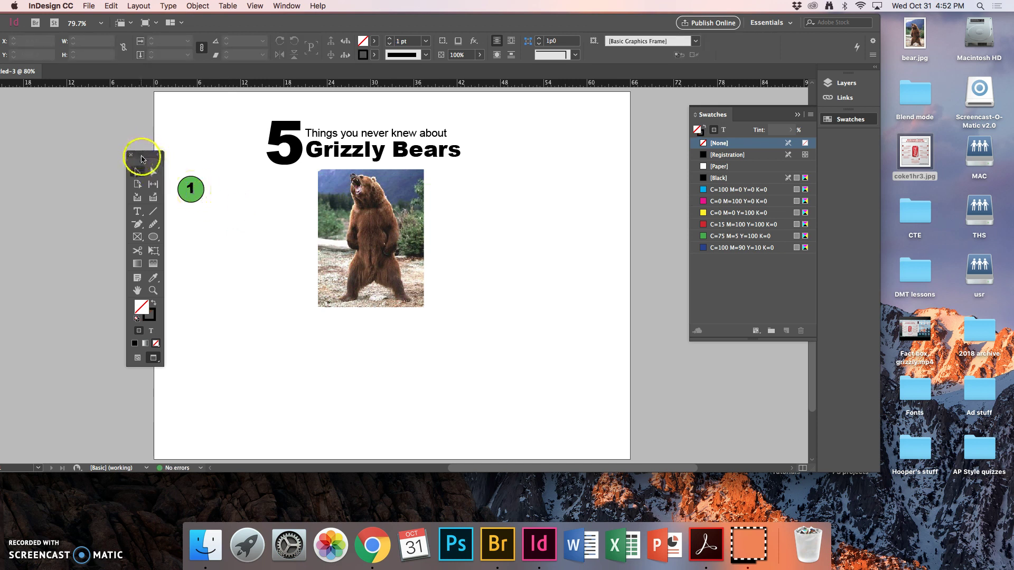
Ungroup the green circle and its 1, then drag a copy lower on the left.
drag(143, 156, 109, 155)
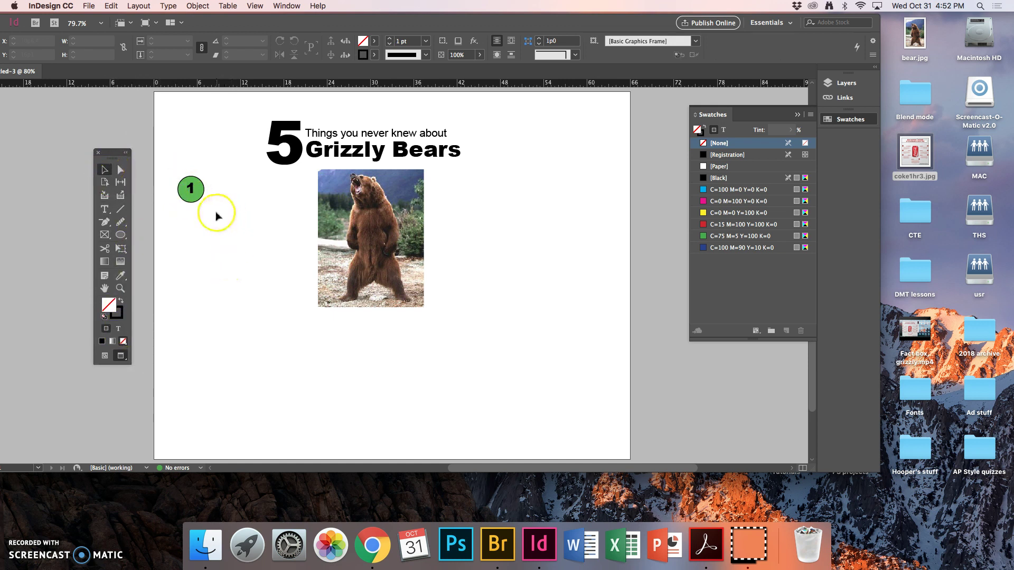
drag(214, 214, 169, 173)
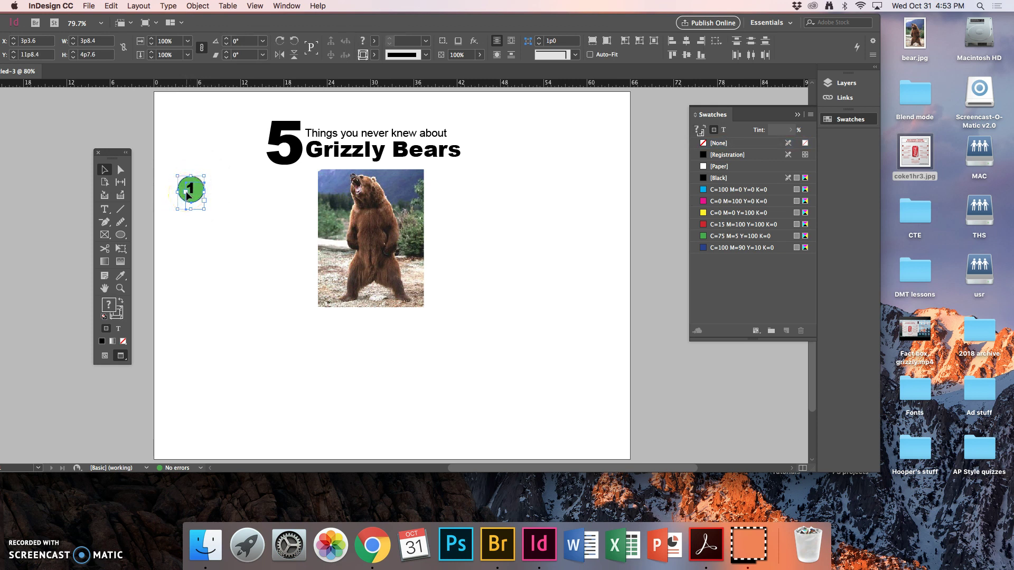
click(186, 193)
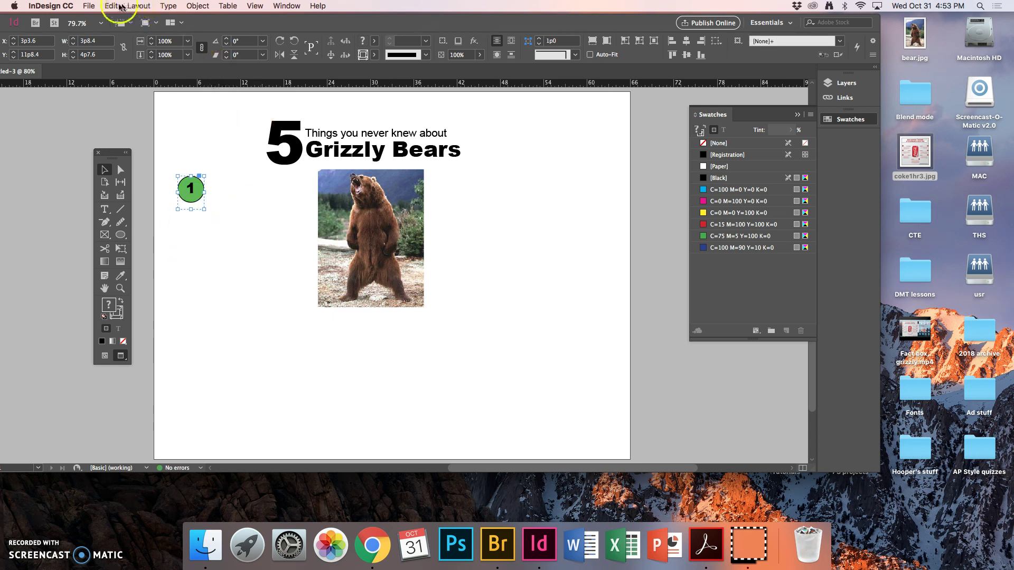
click(197, 7)
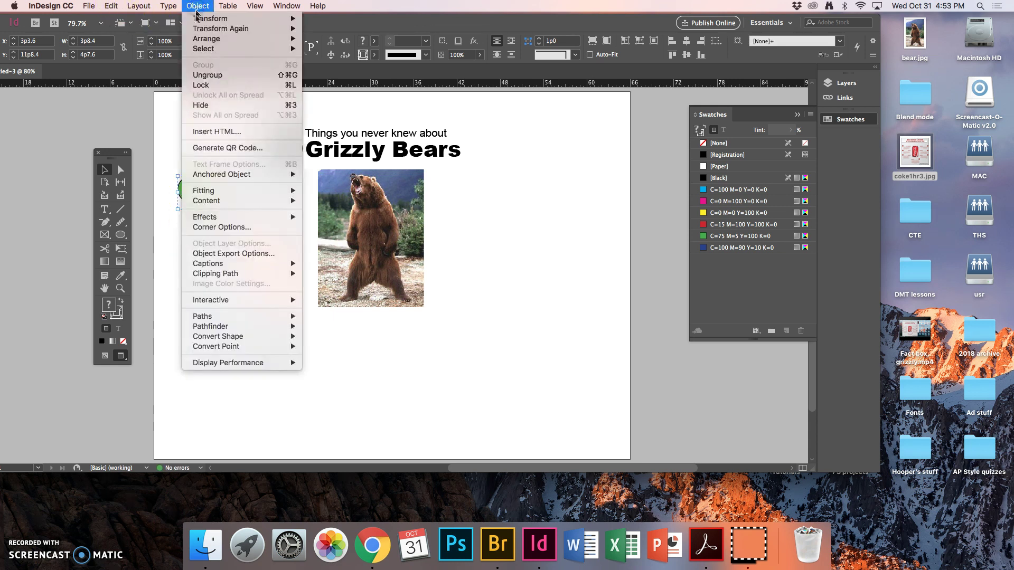
click(201, 68)
click(207, 75)
click(177, 191)
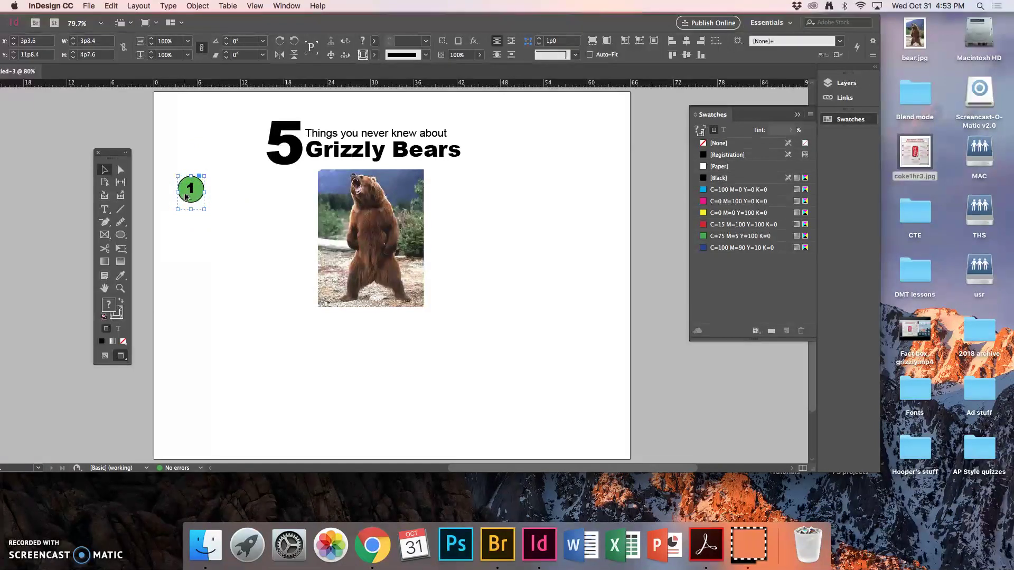
drag(186, 197, 444, 273)
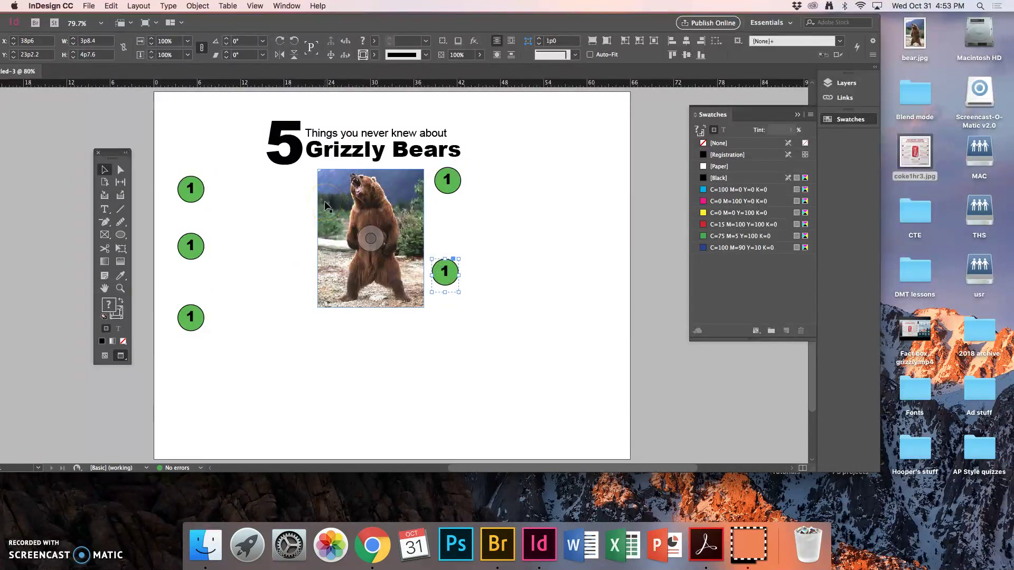
Renumber the copied circles 2 and 5 on the left, 3 and 4 on the right.
click(194, 251)
double_click(193, 248)
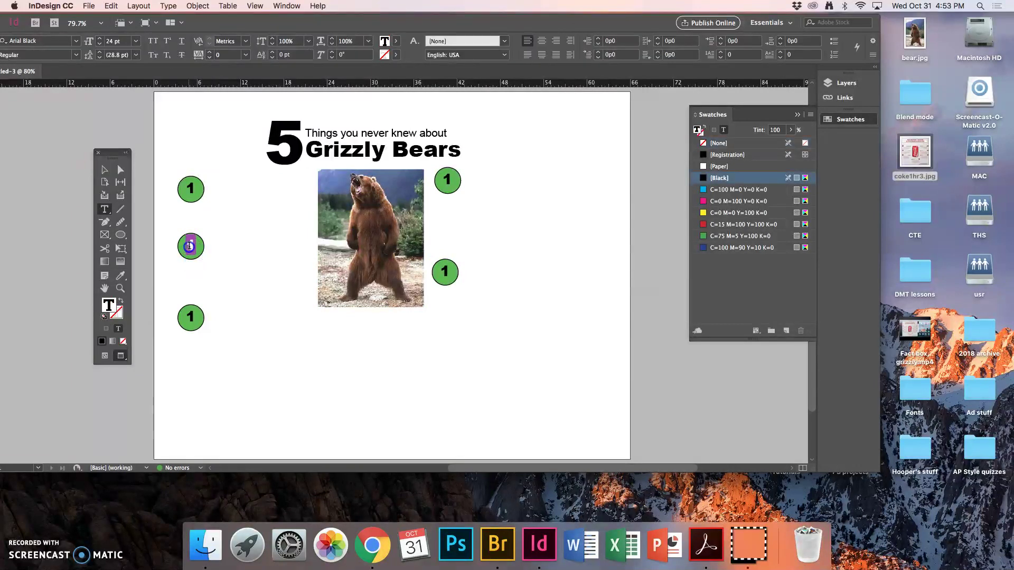
text(2)
click(194, 319)
text(5)
click(448, 180)
text(3)
double_click(447, 272)
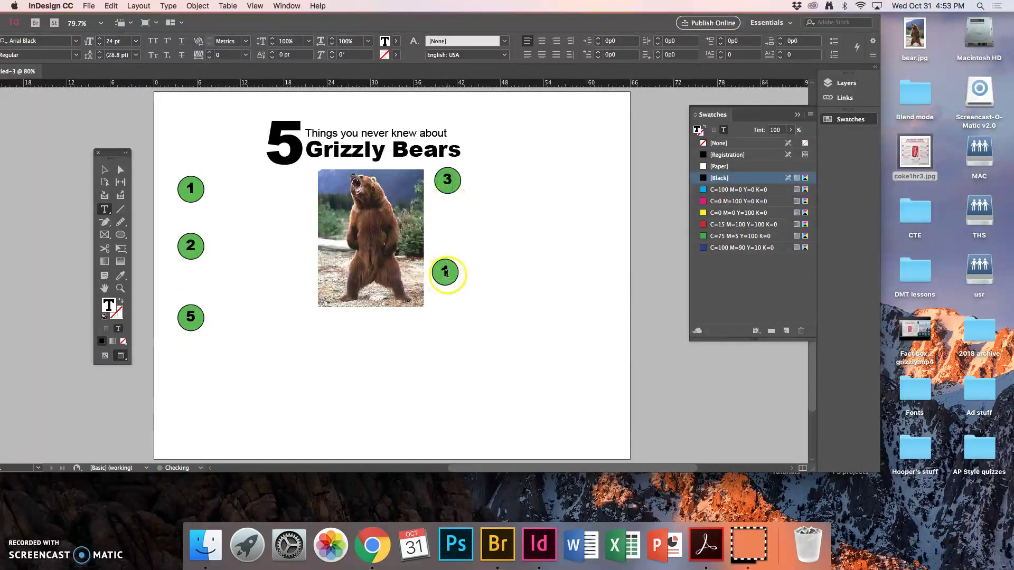
text(4)
click(916, 150)
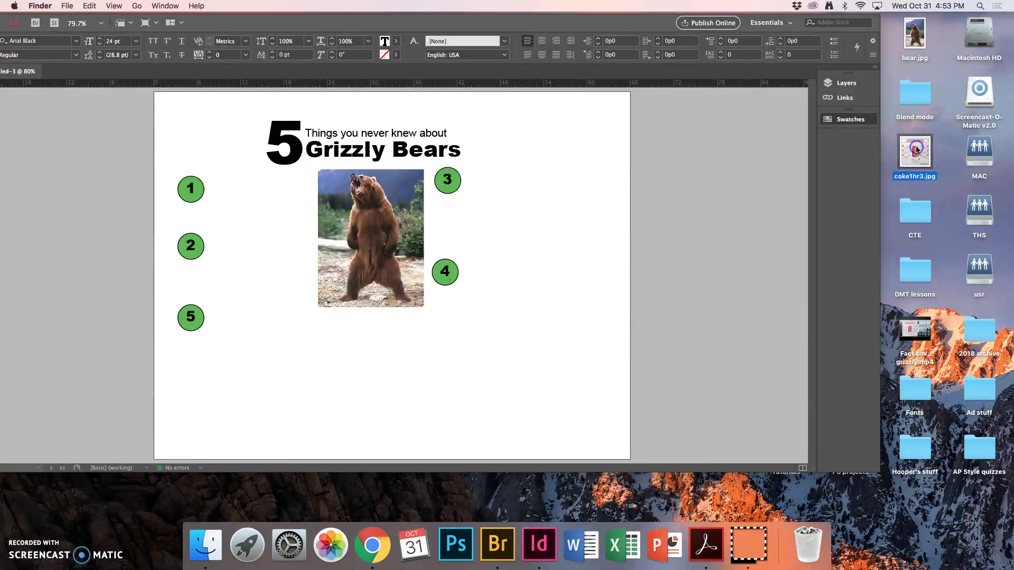
key(space)
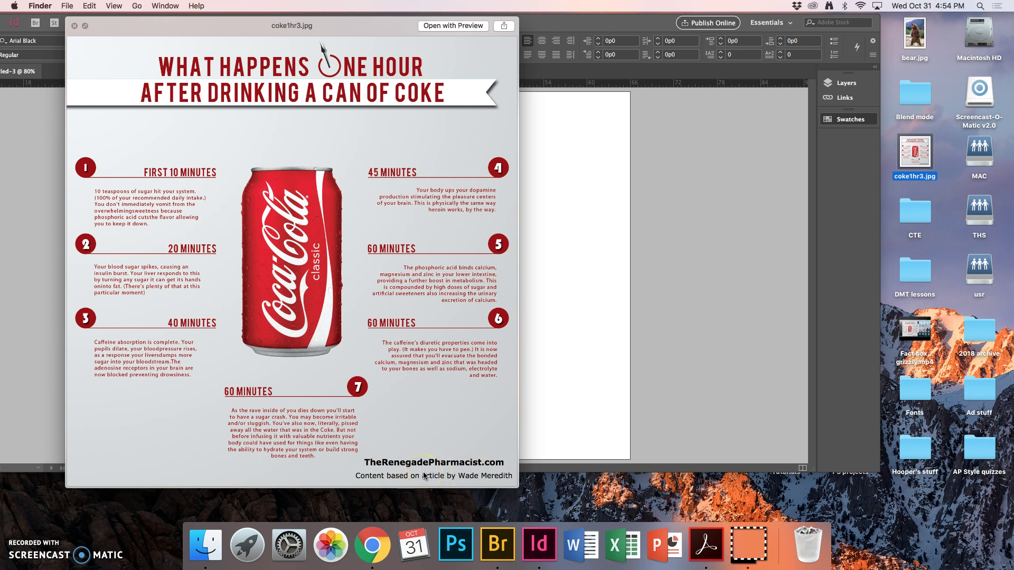
key(space)
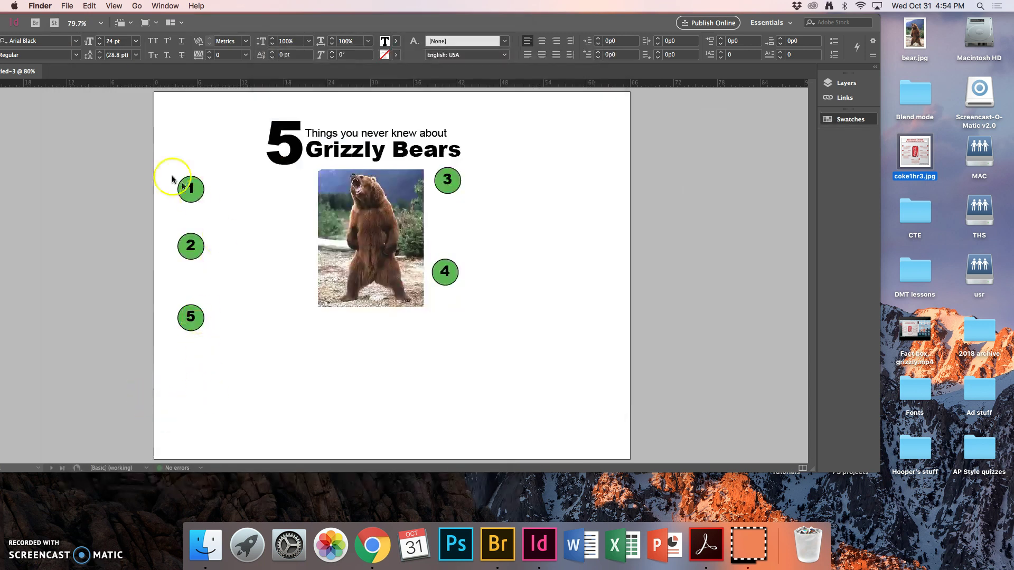
click(159, 60)
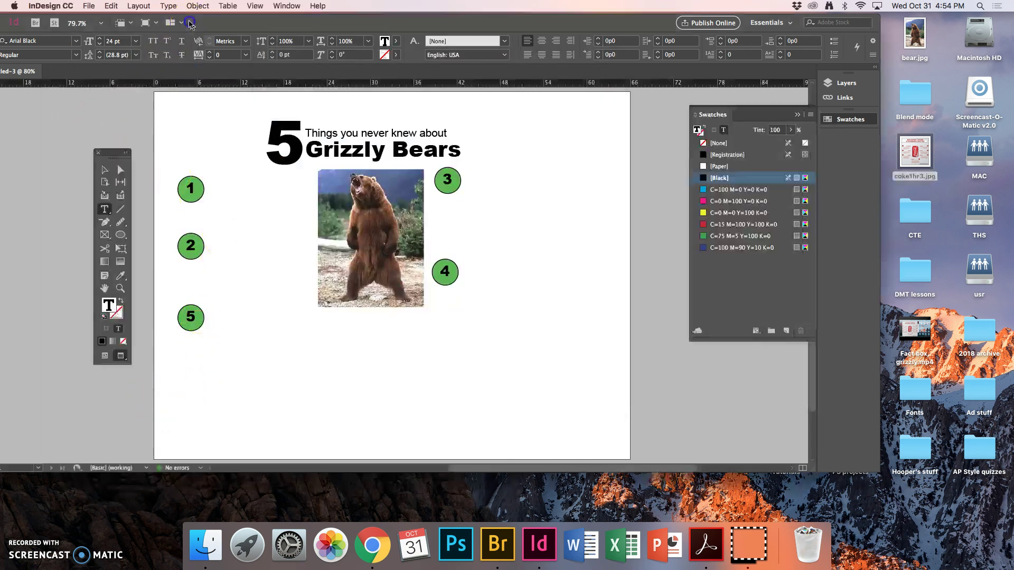
Draw a 1 pt horizontal line from circle 1 to the bear photo.
click(120, 213)
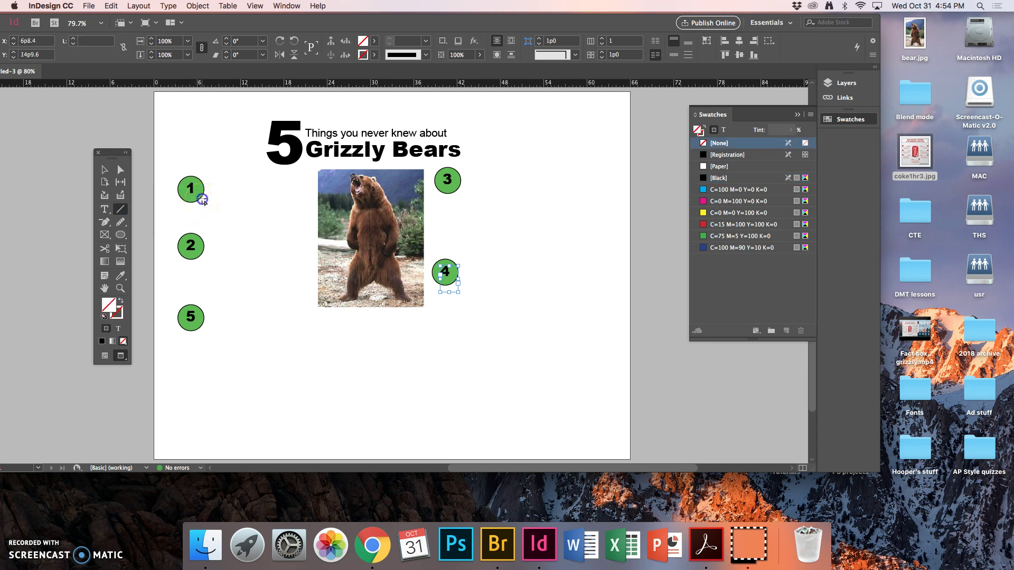
drag(203, 200, 315, 200)
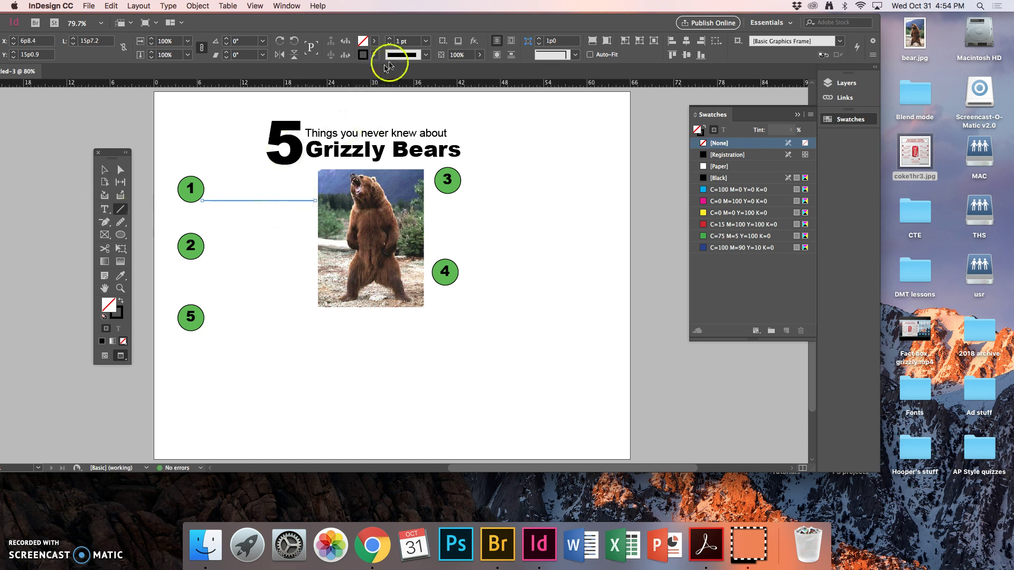
click(429, 44)
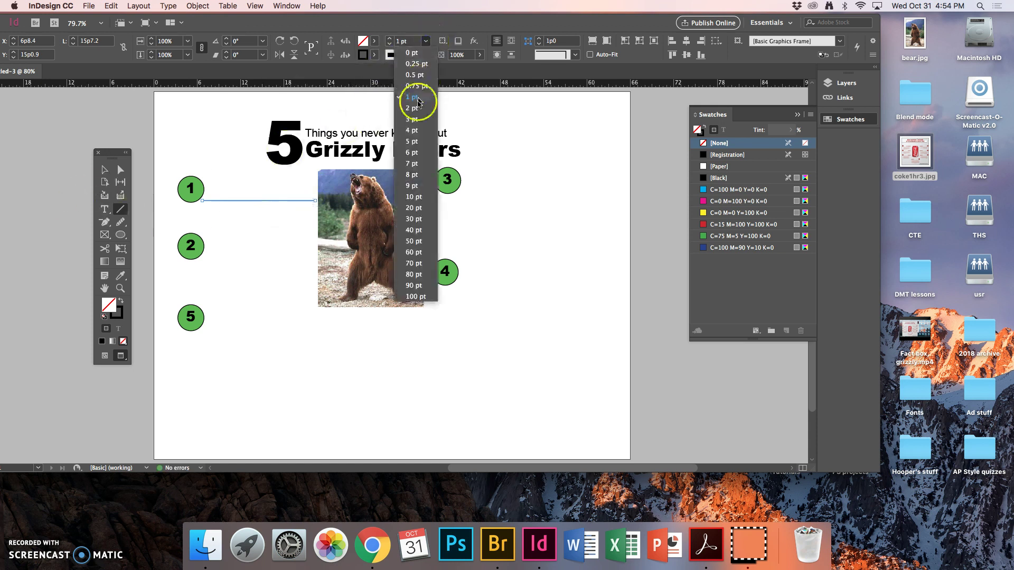
click(418, 141)
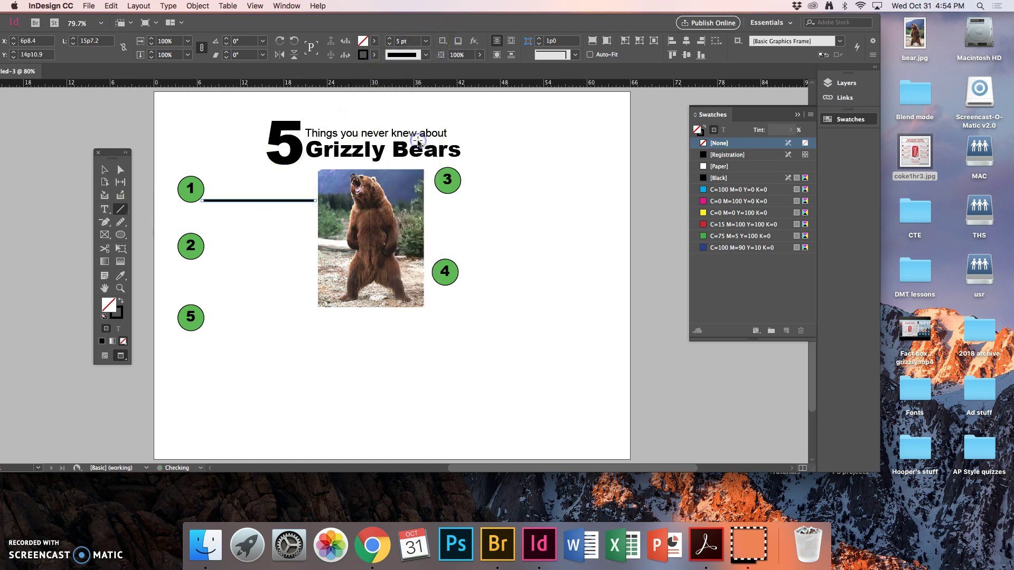
click(426, 42)
click(412, 97)
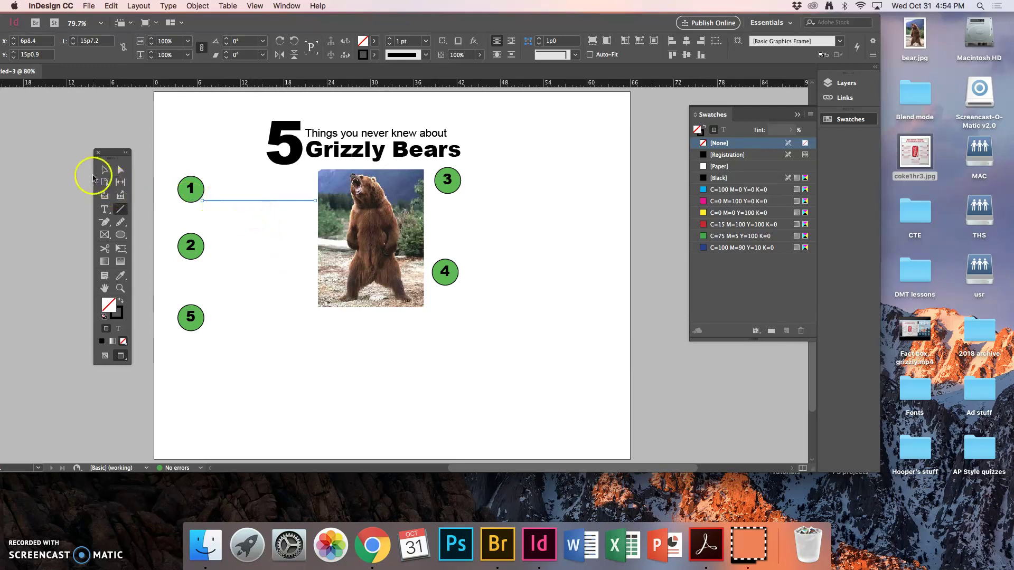
Copy the line down beside the other numbered circles.
click(104, 173)
click(232, 205)
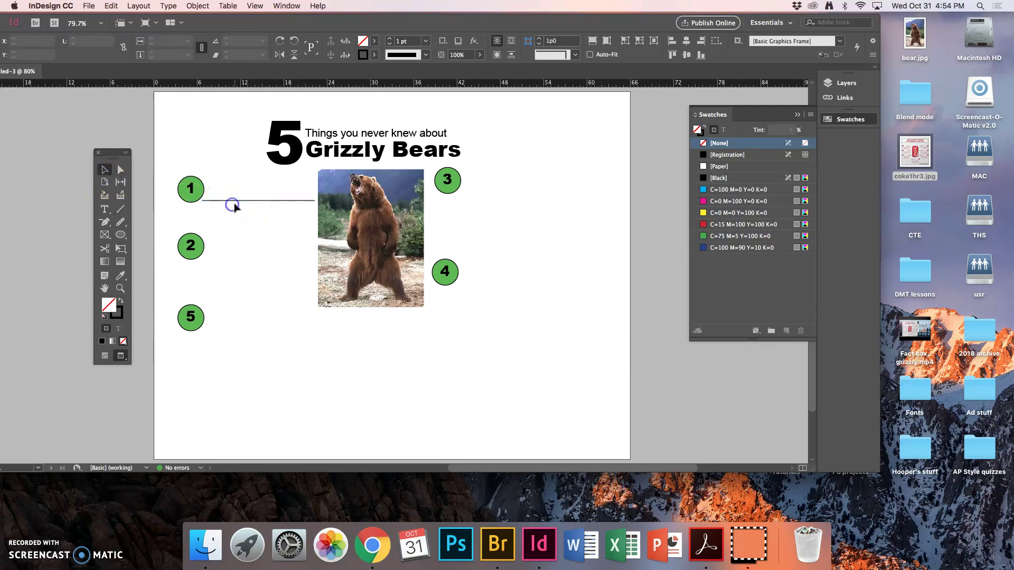
click(238, 200)
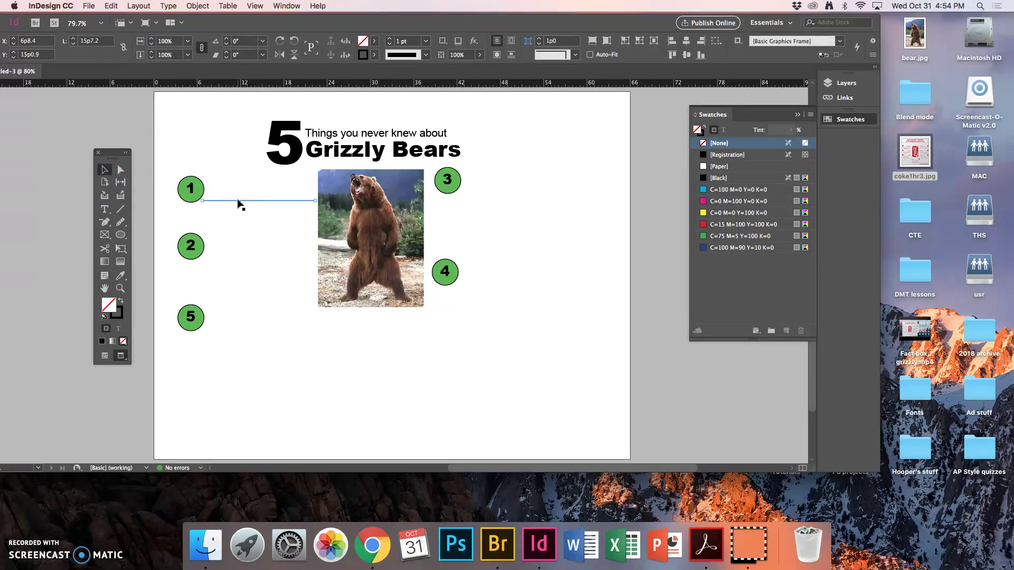
drag(238, 200, 488, 280)
Add a SIZE text frame above the line beside circle 1.
click(105, 209)
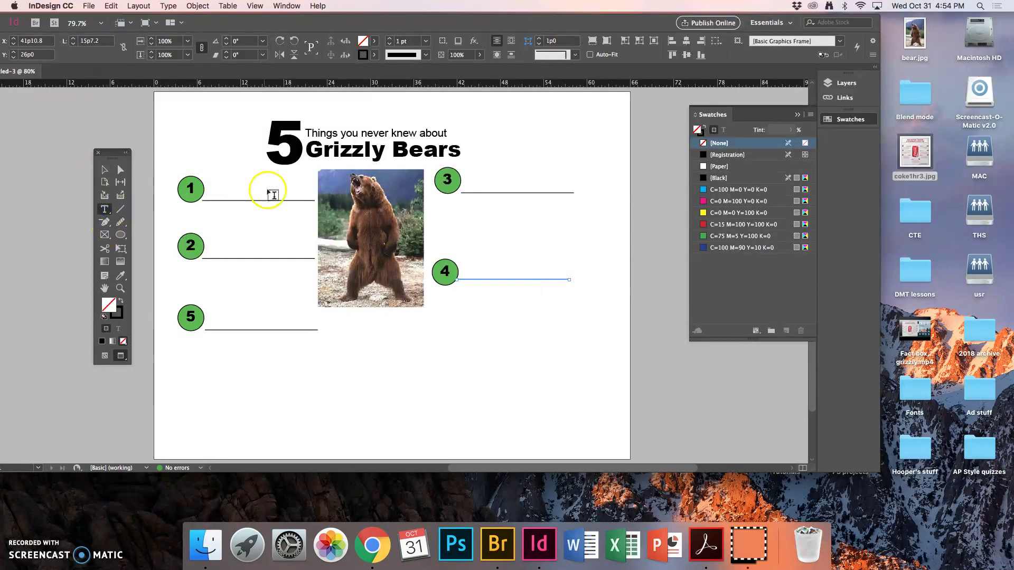
drag(223, 177, 315, 194)
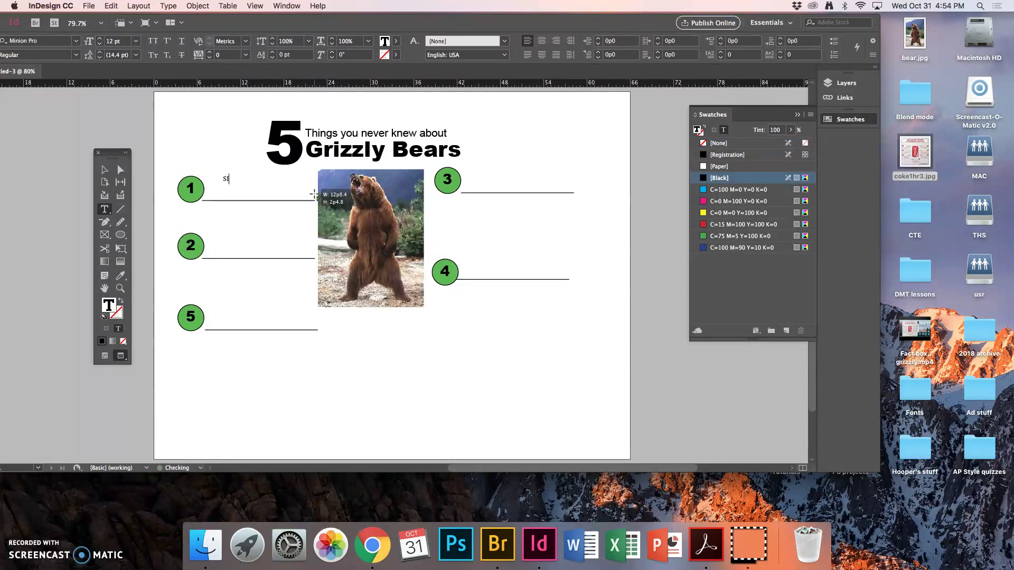
double_click(230, 180)
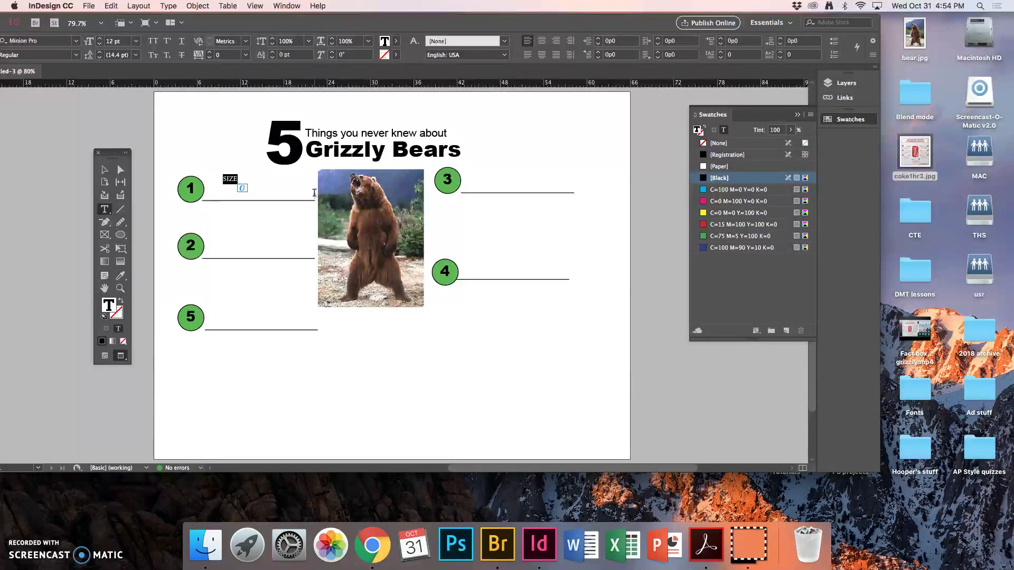
Set the SIZE heading to 18 pt Arial Regular.
click(68, 41)
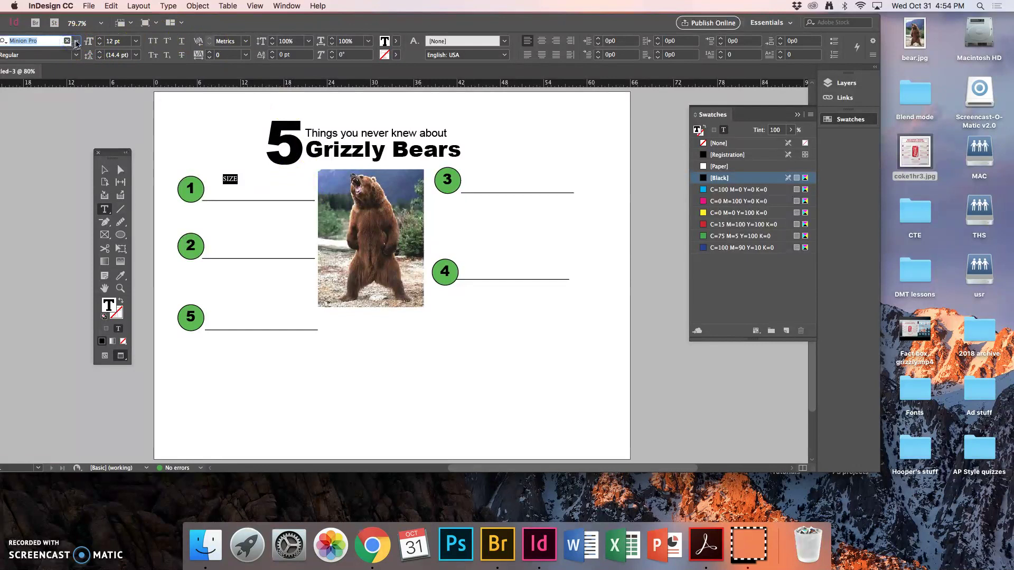
click(76, 42)
scroll(211, 159, up, 1)
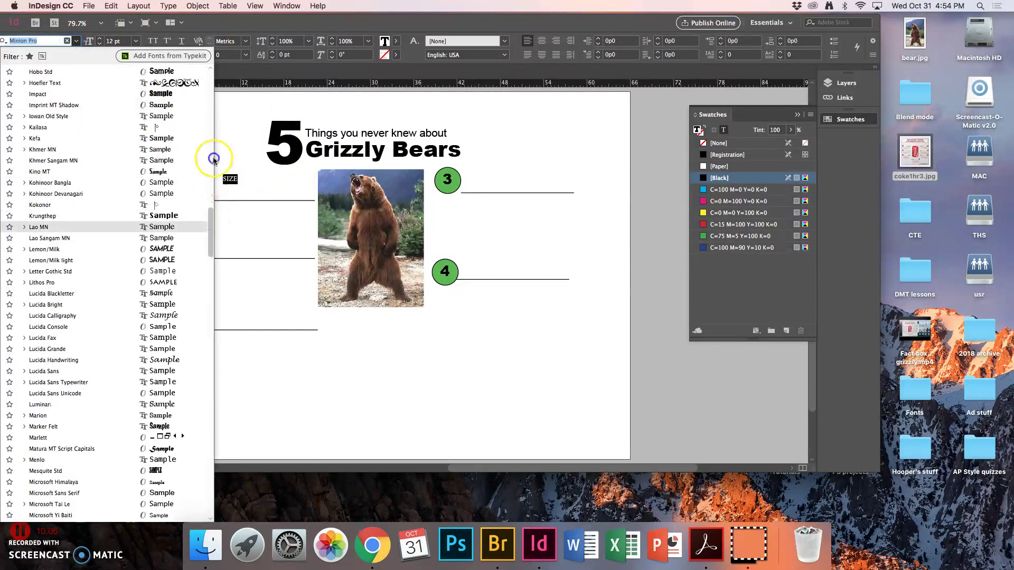
scroll(213, 160, up, 10)
click(179, 74)
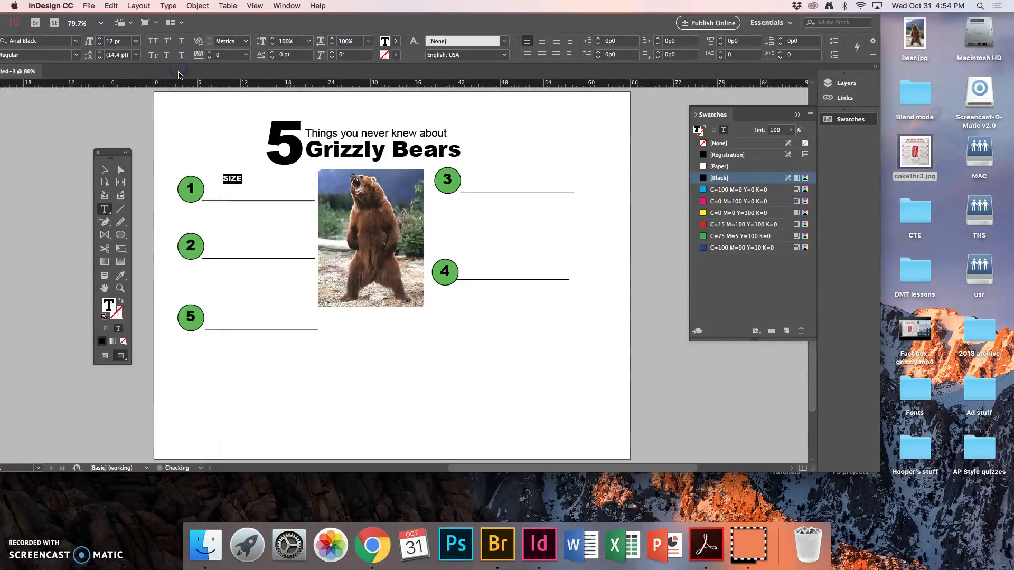
click(77, 41)
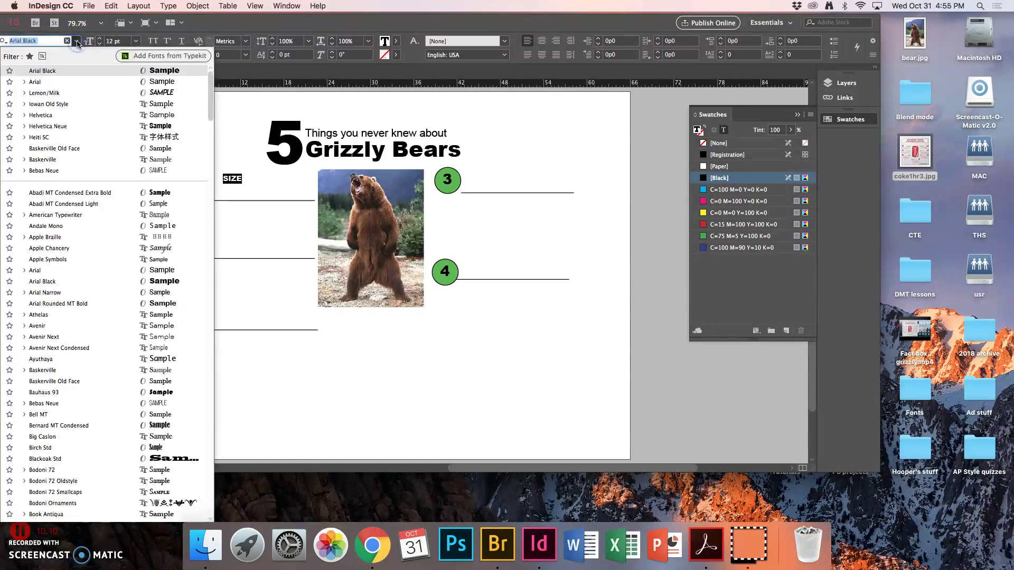
click(61, 81)
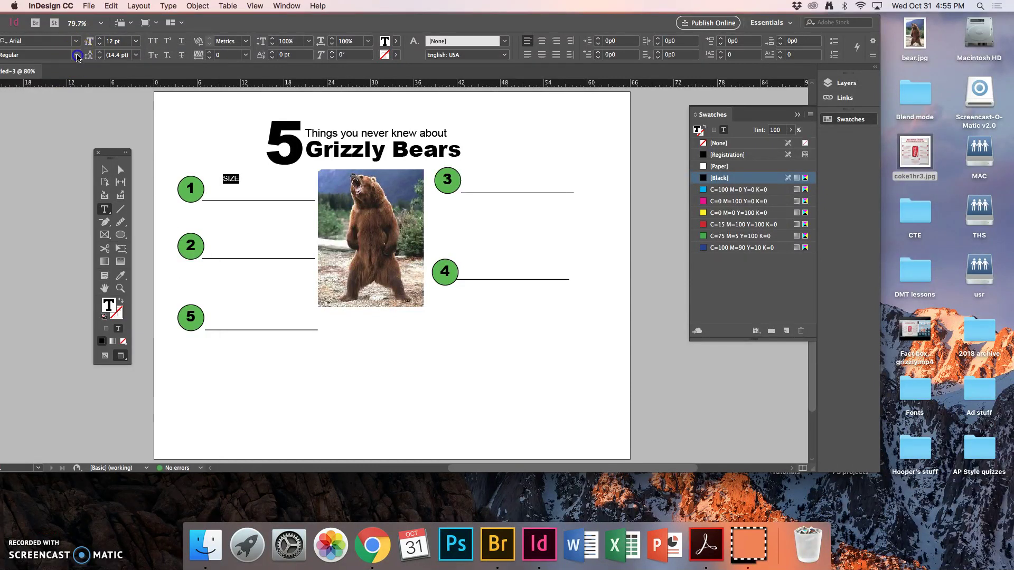
click(77, 55)
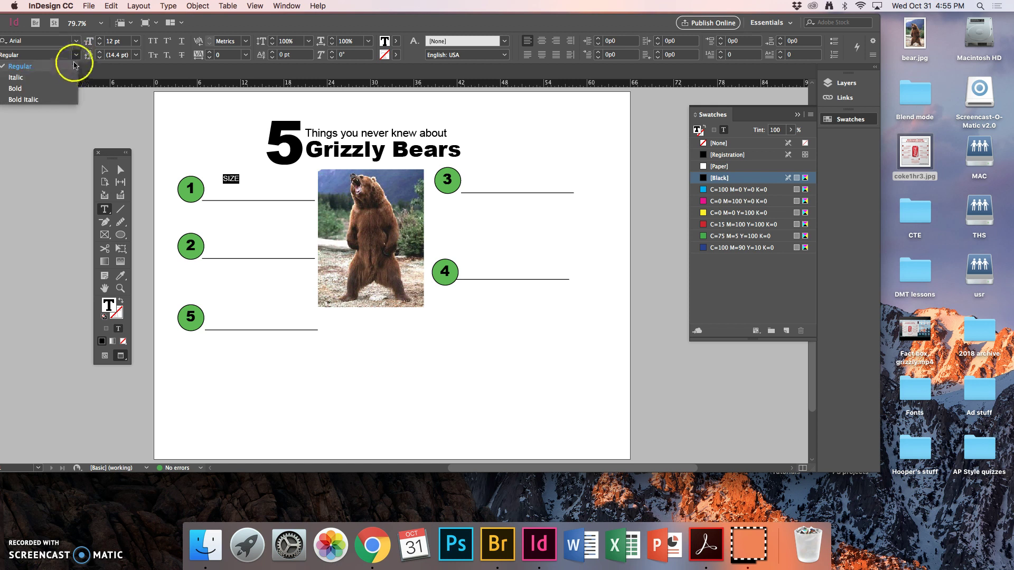
click(77, 55)
click(136, 45)
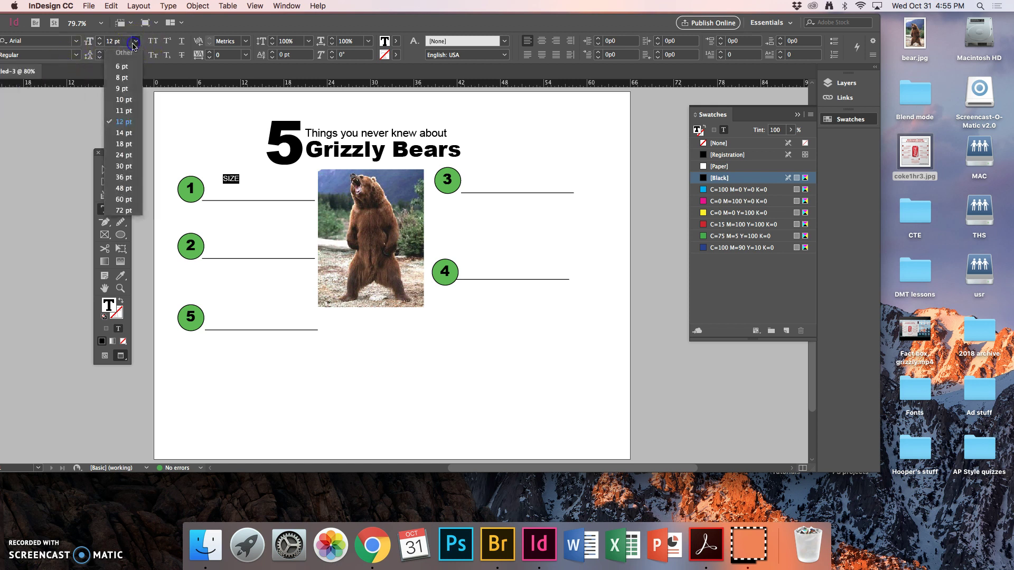
click(125, 137)
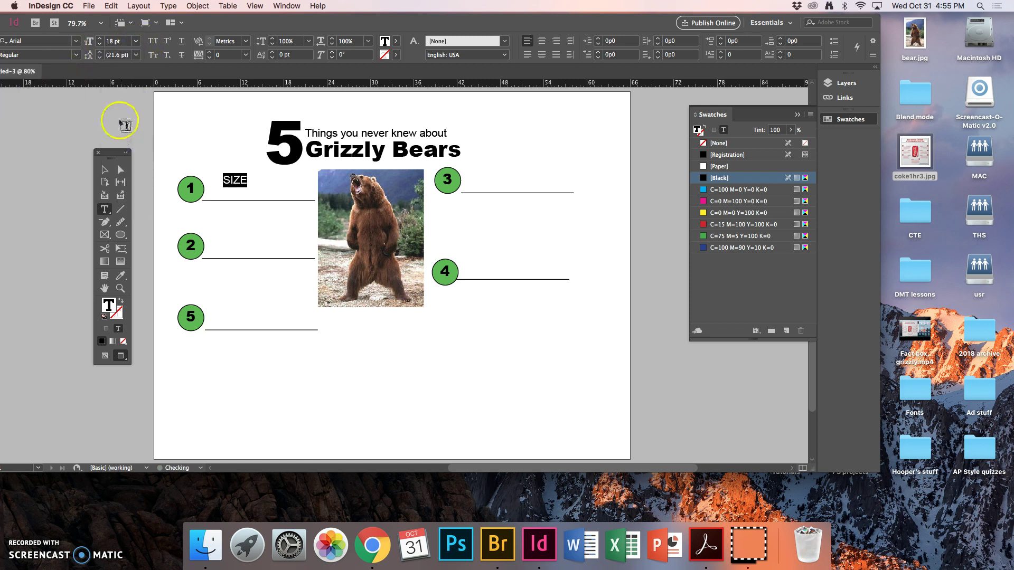
click(223, 179)
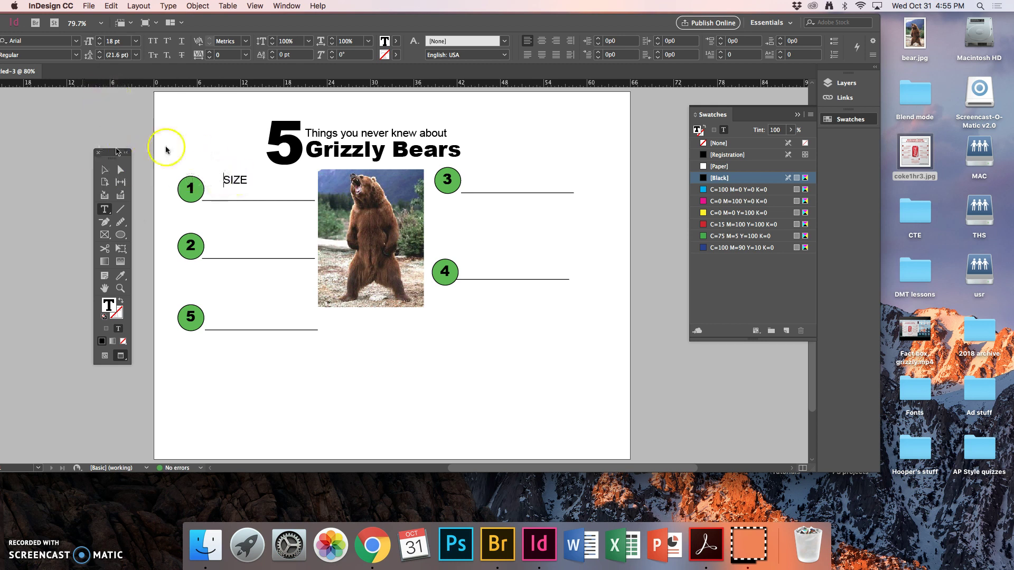
click(903, 158)
Preview the Coke infographic reference image, then return to the layout.
key(space)
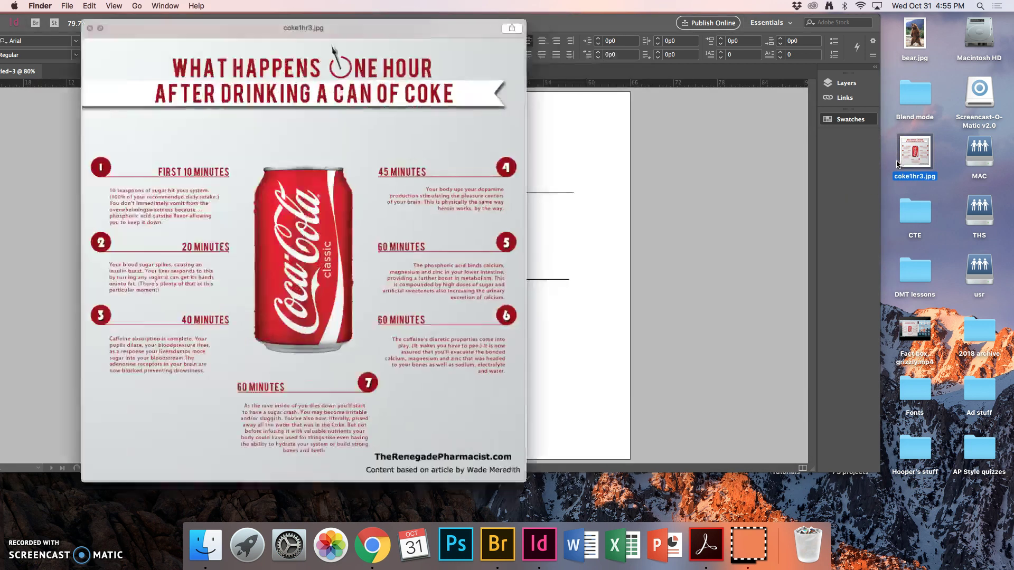
click(315, 192)
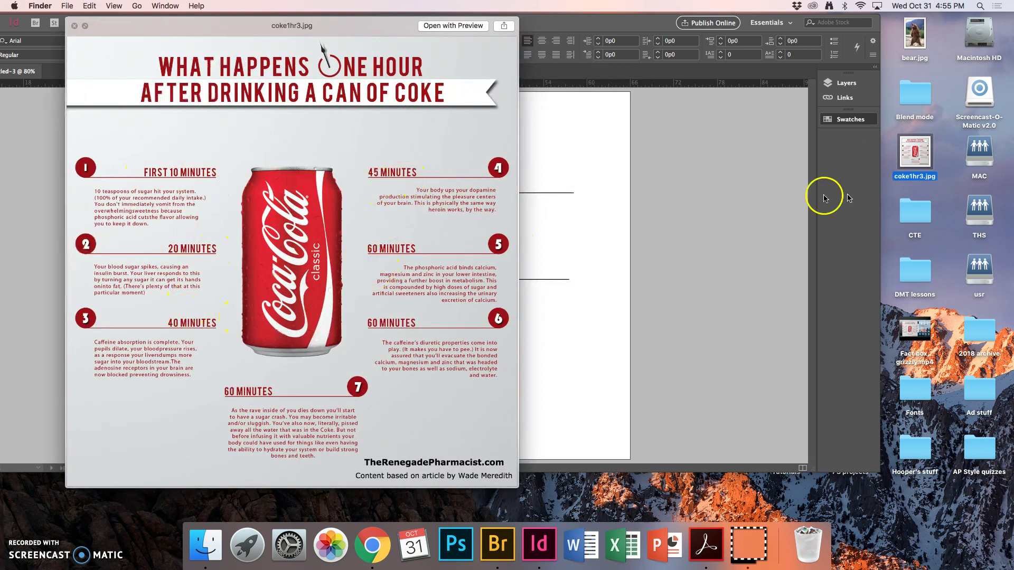
key(space)
click(261, 184)
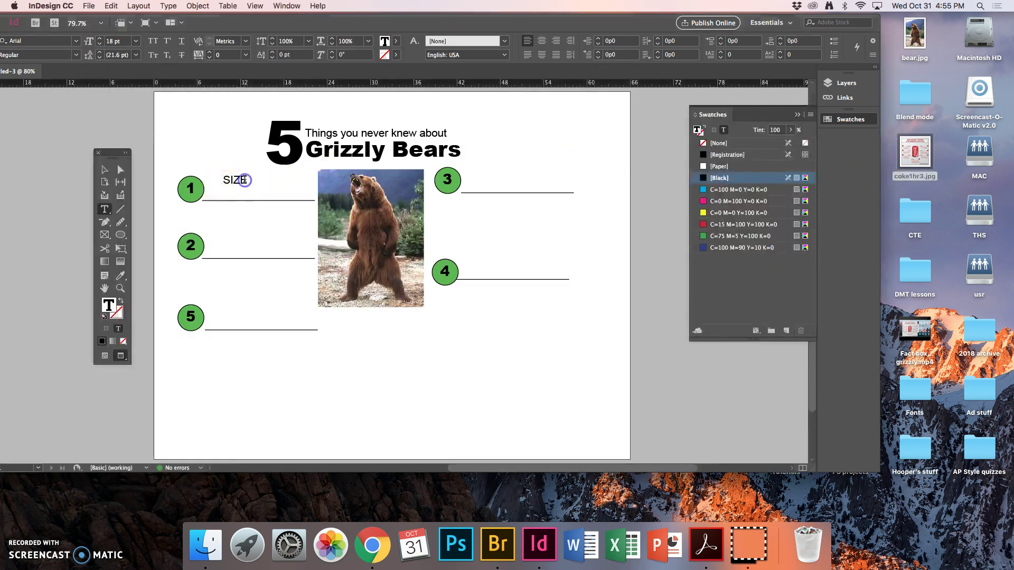
Right-align the SIZE text within its frame.
click(105, 169)
click(248, 184)
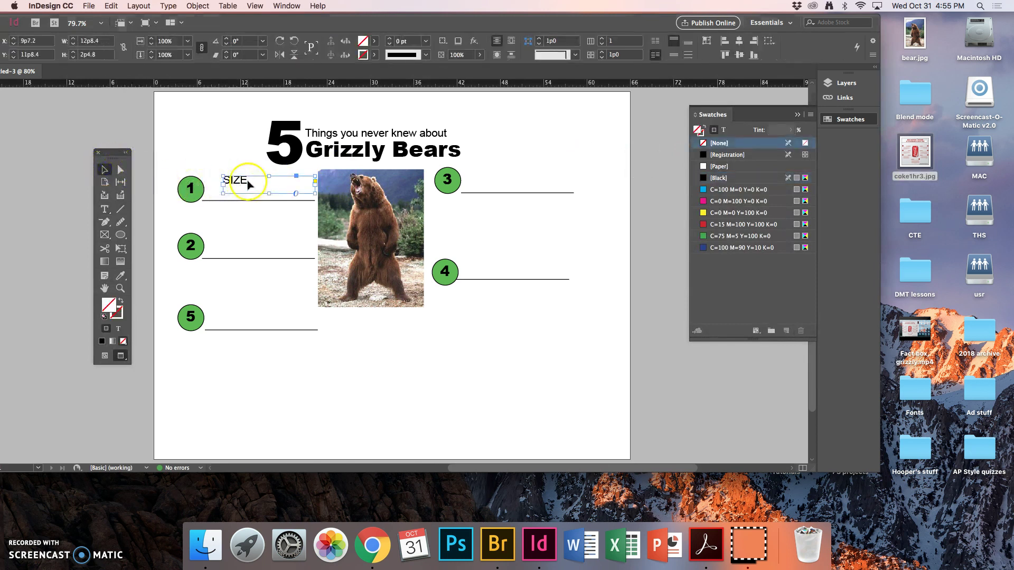
click(104, 210)
click(103, 212)
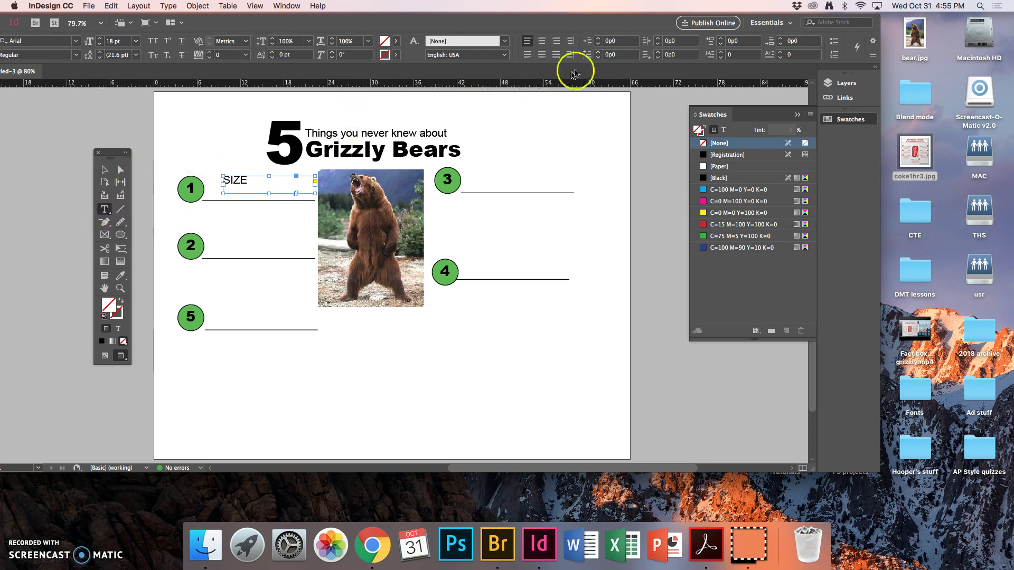
click(558, 48)
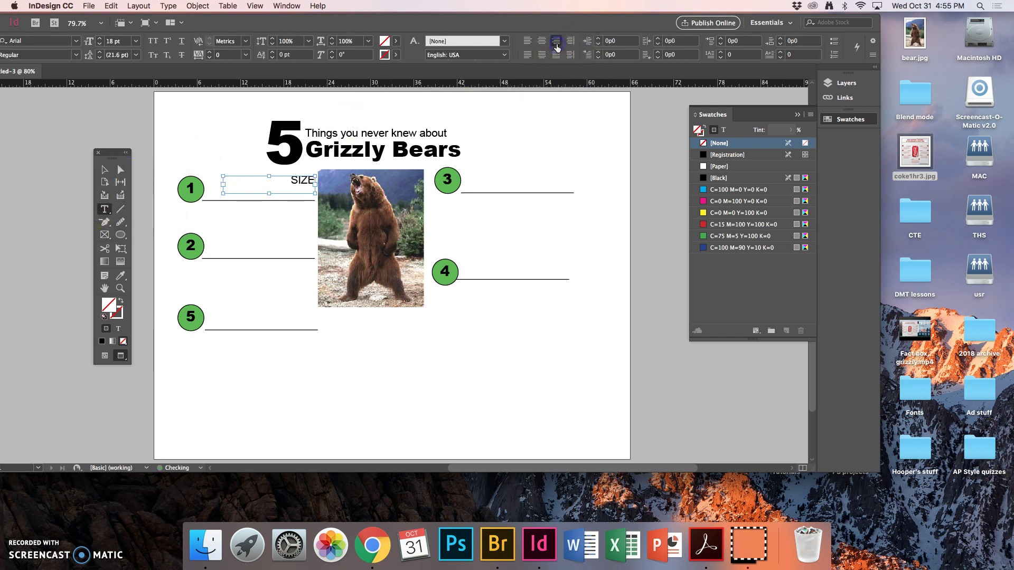
click(227, 130)
Lower the SIZE frame onto the line beside circle 1.
click(105, 169)
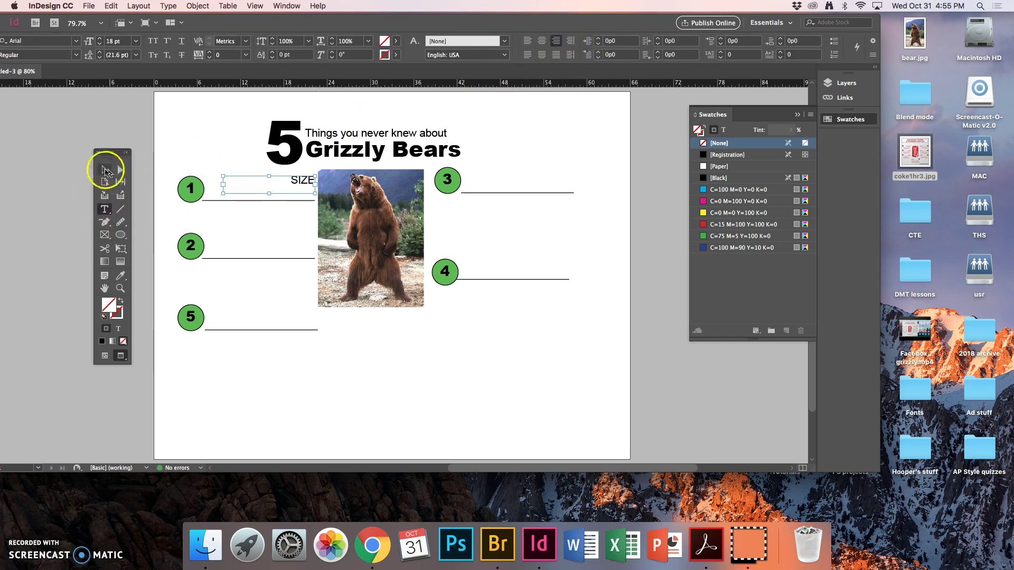
click(259, 185)
drag(263, 188, 266, 195)
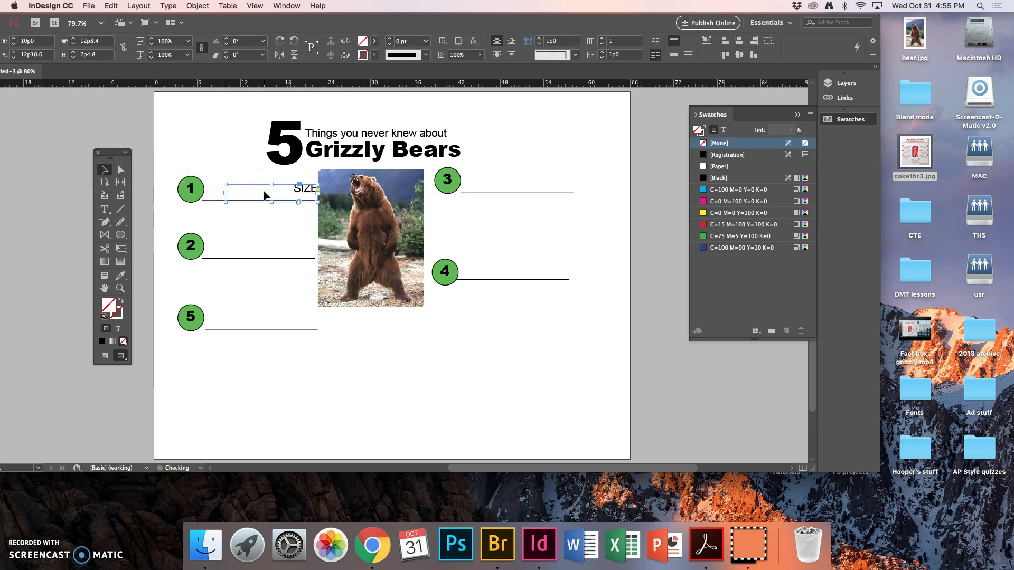
key(Down)
key(Down)
key(Down)
key(Down)
key(Down)
key(Down)
key(Down)
key(Down)
key(Down)
key(Down)
key(Down)
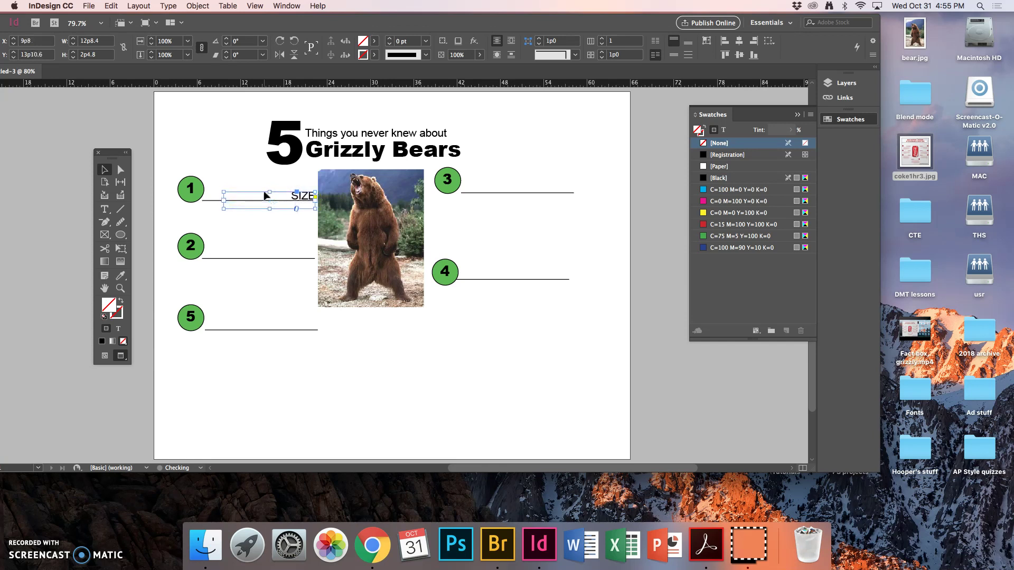
double_click(291, 196)
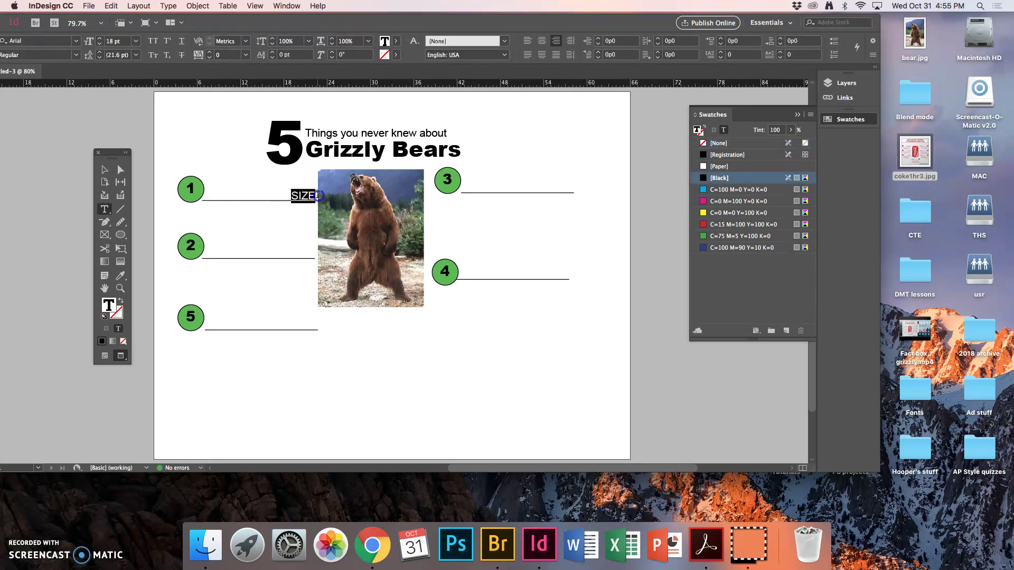
Colour SIZE with the C=75 M=5 Y=100 K=0 green swatch and Eyedropper.
click(703, 237)
click(532, 359)
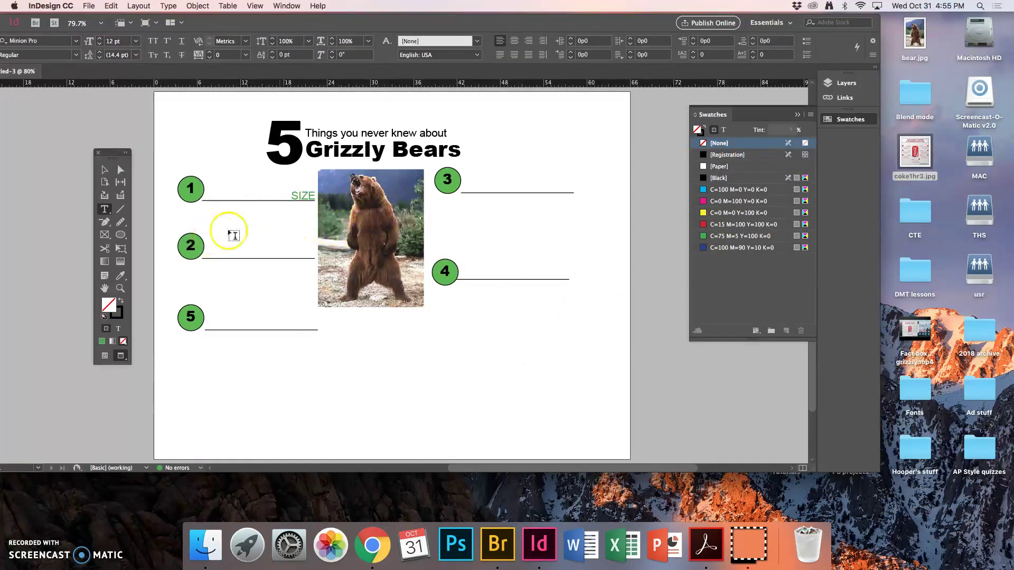
click(121, 276)
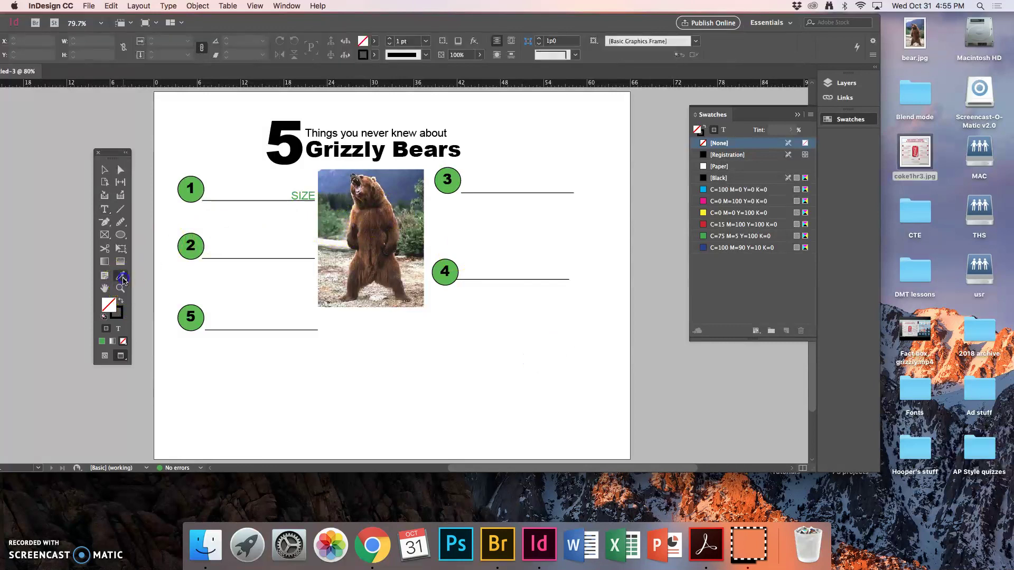
click(190, 197)
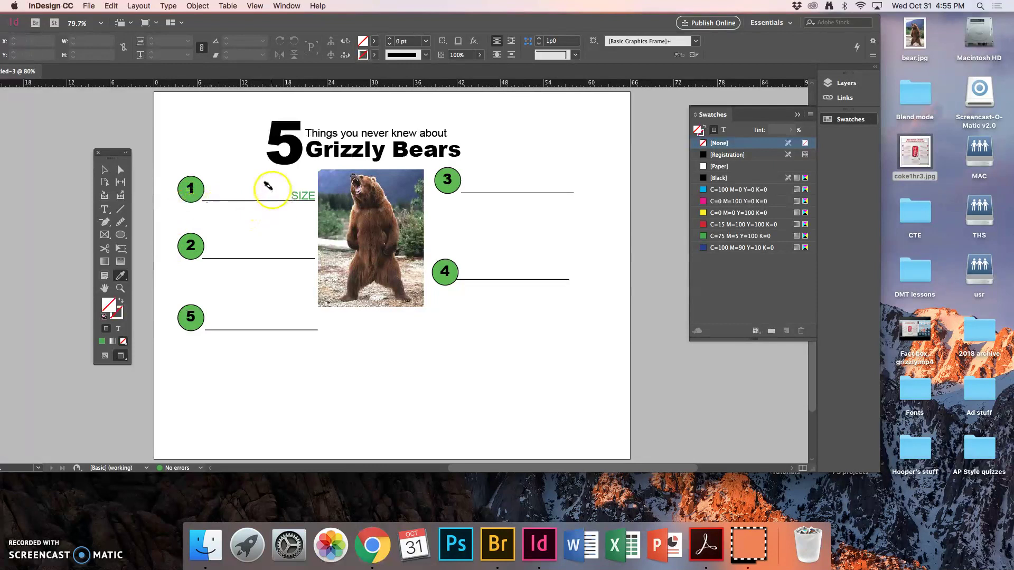
drag(271, 186, 302, 191)
Undo the accidental Eyedropper change to the big 5.
click(256, 228)
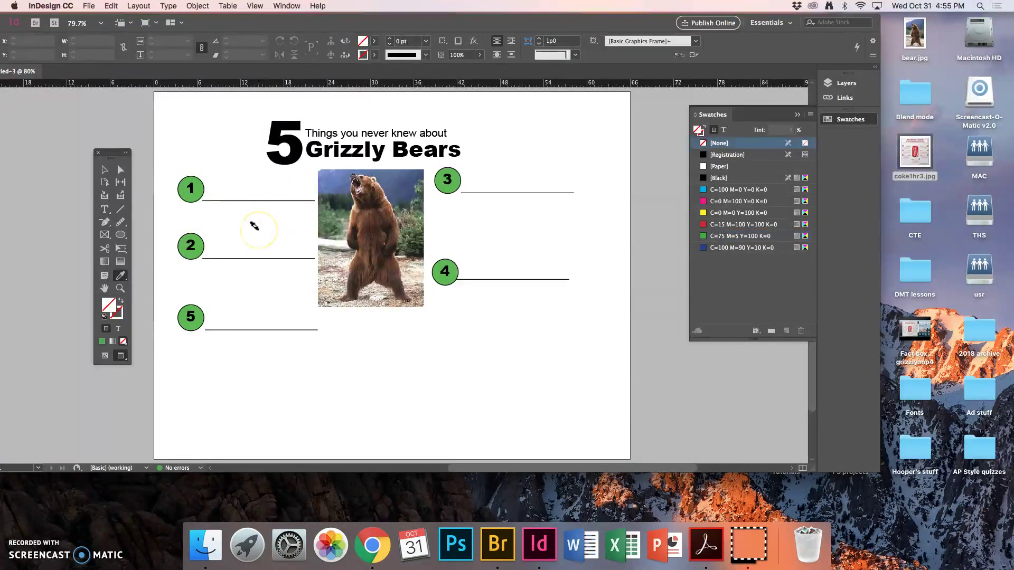
click(317, 192)
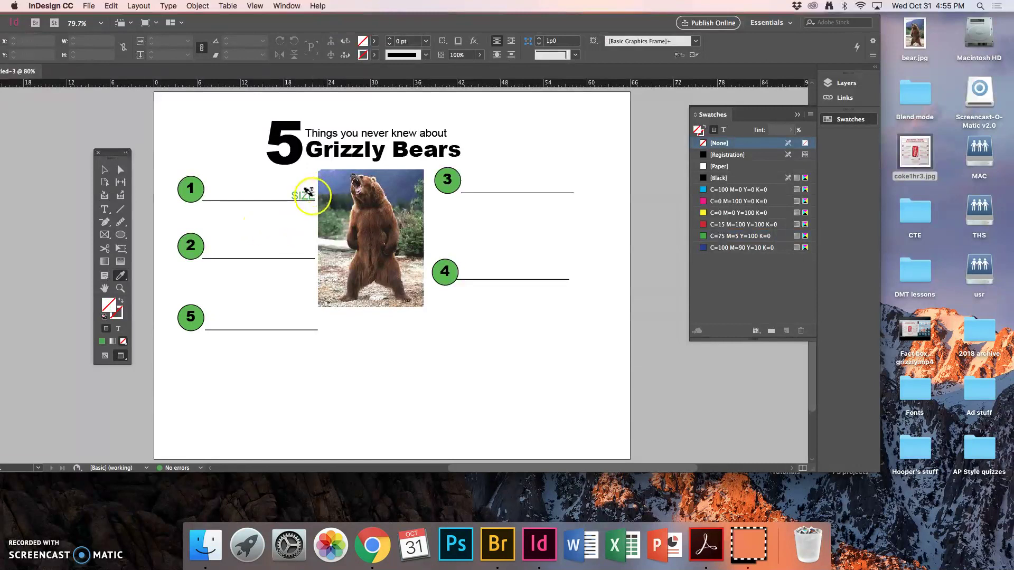
click(256, 210)
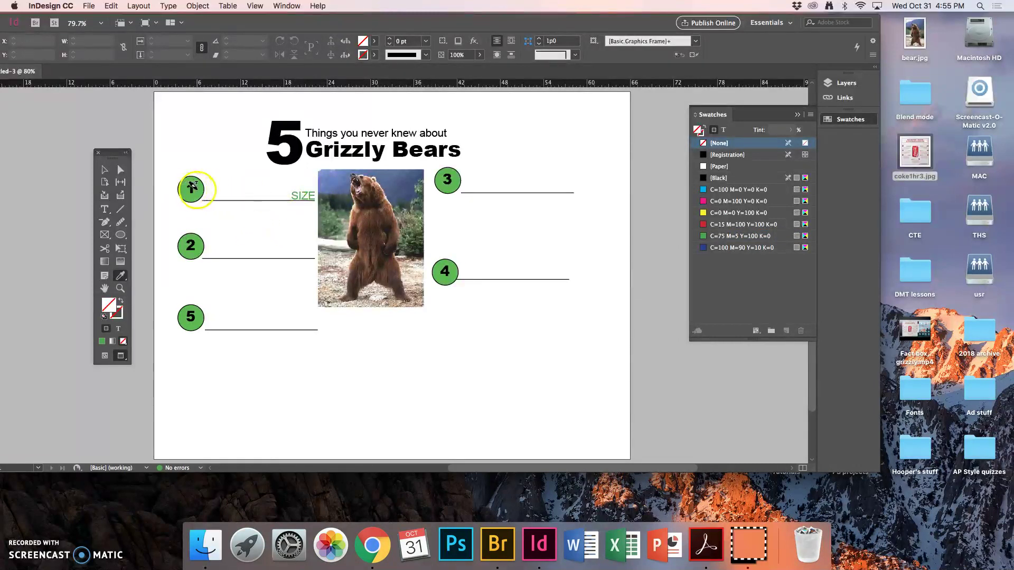
click(296, 141)
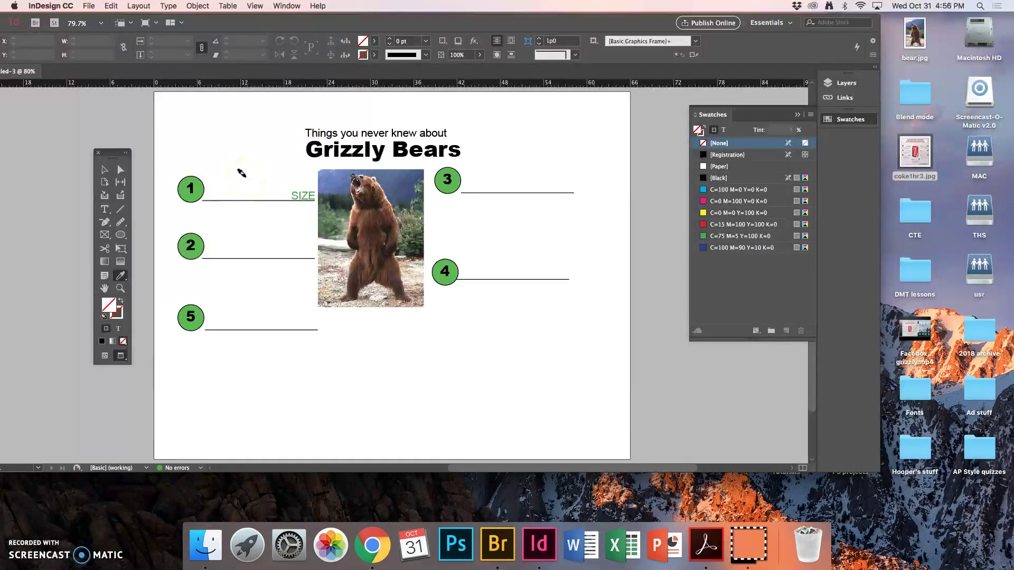
key(super+z)
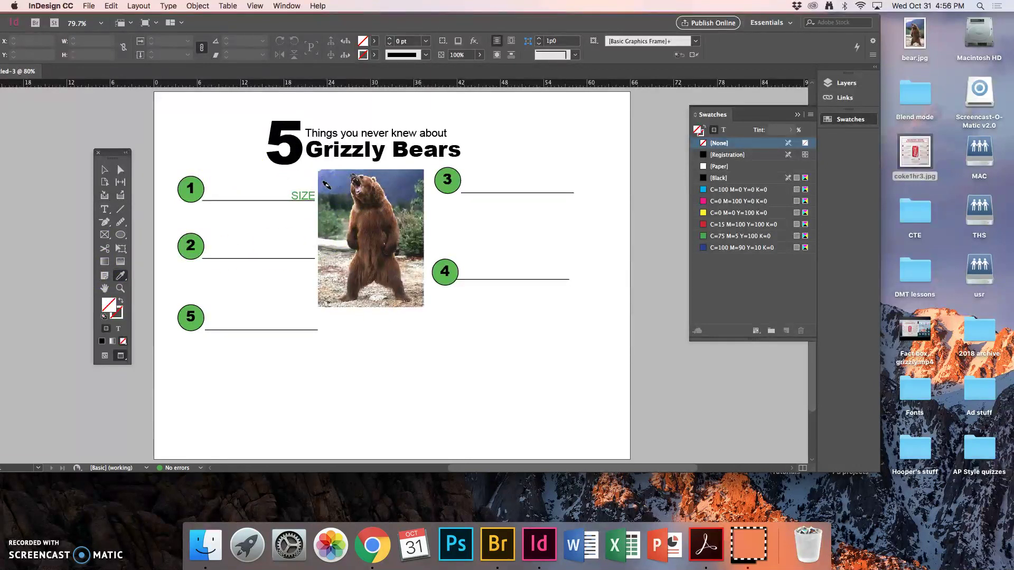
click(331, 177)
click(118, 199)
click(191, 188)
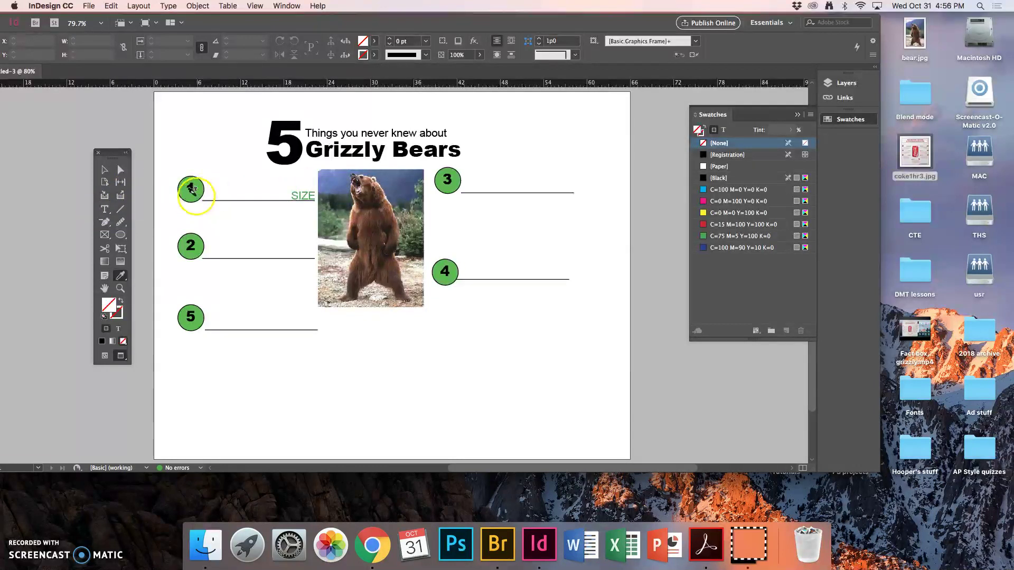
click(259, 207)
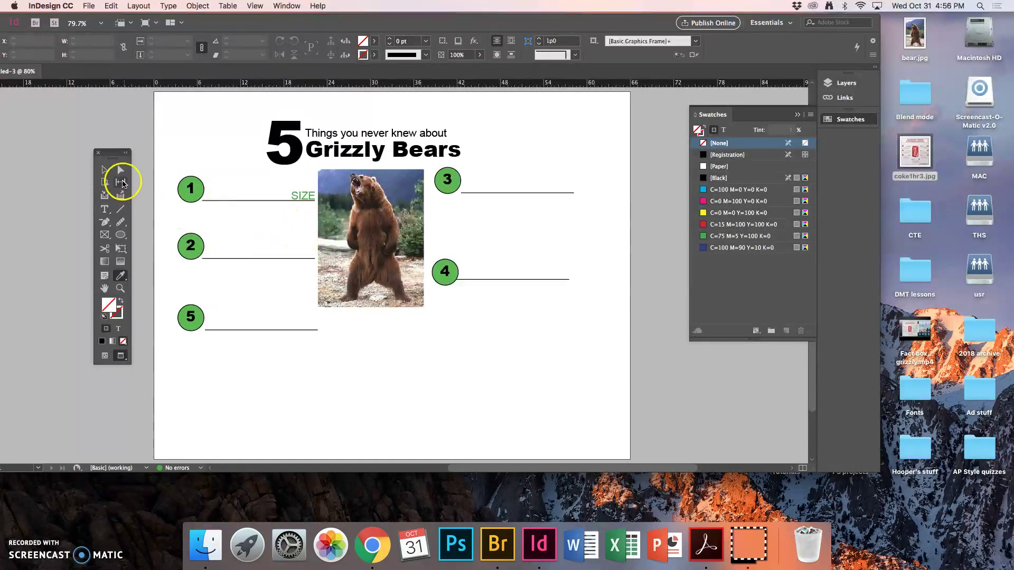
Copy SIZE onto line 2 as EATING and add a fact text frame under line 1.
click(104, 170)
click(301, 207)
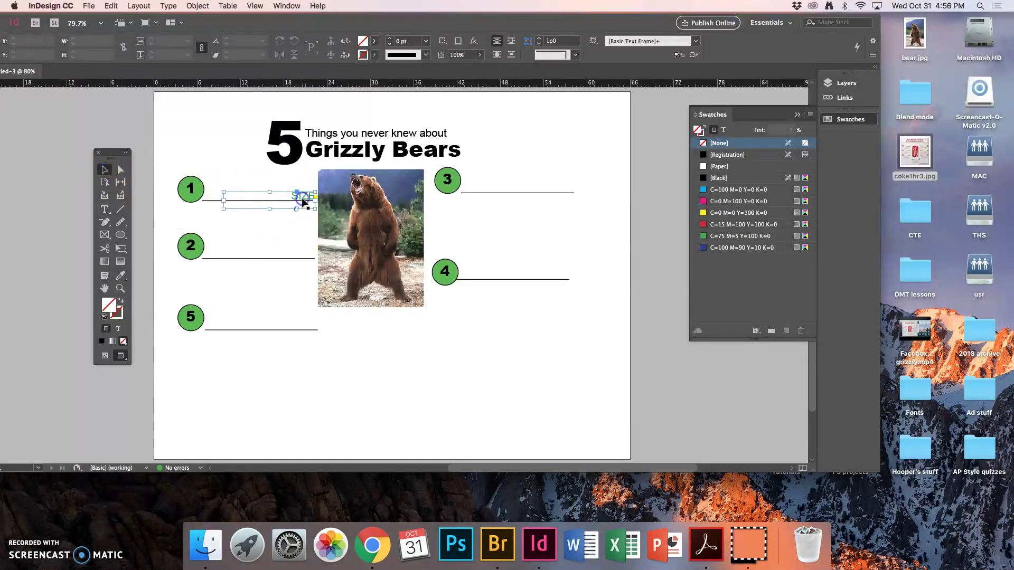
drag(304, 202, 322, 252)
double_click(294, 249)
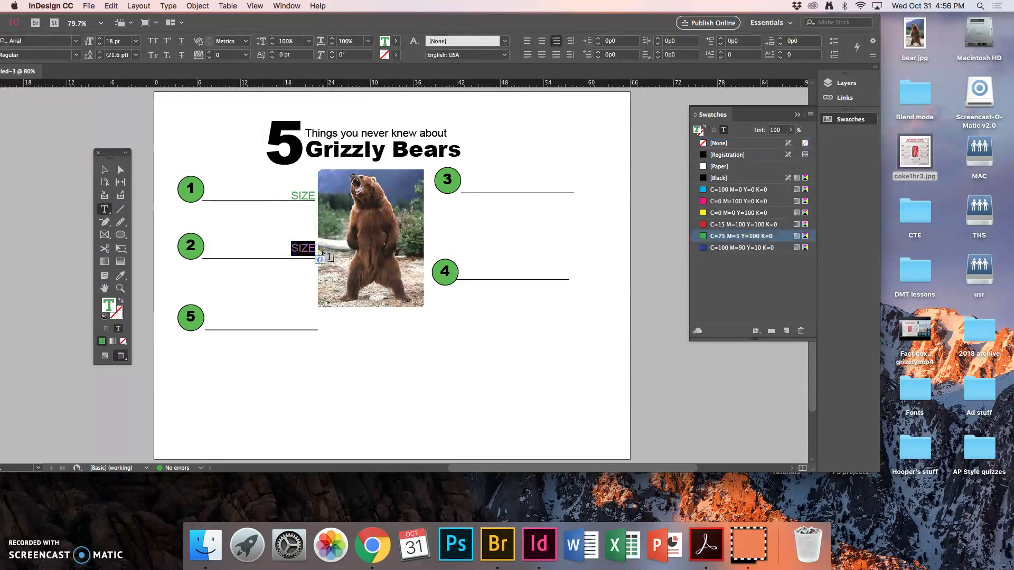
text(H)
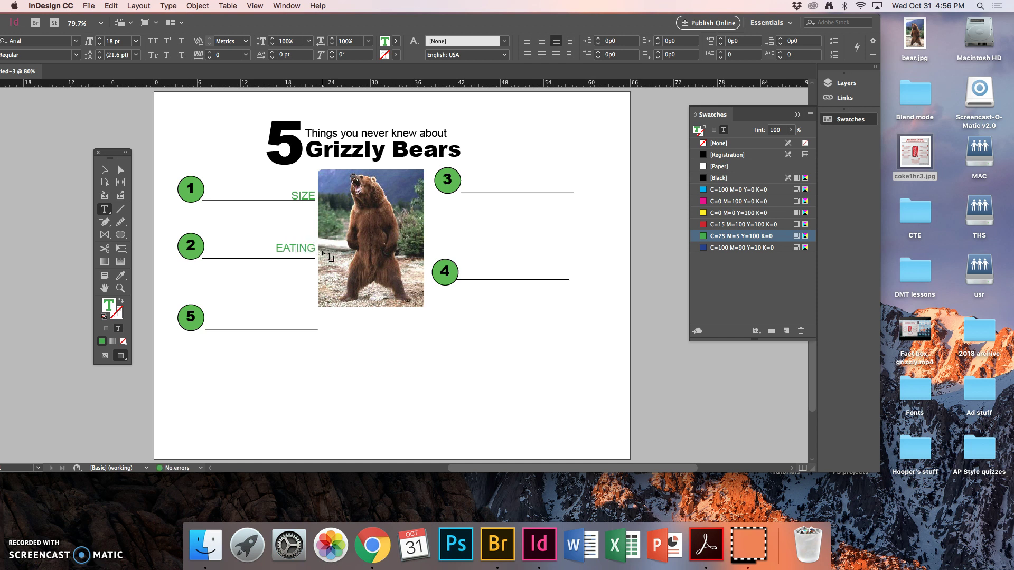
click(98, 214)
drag(182, 205, 307, 227)
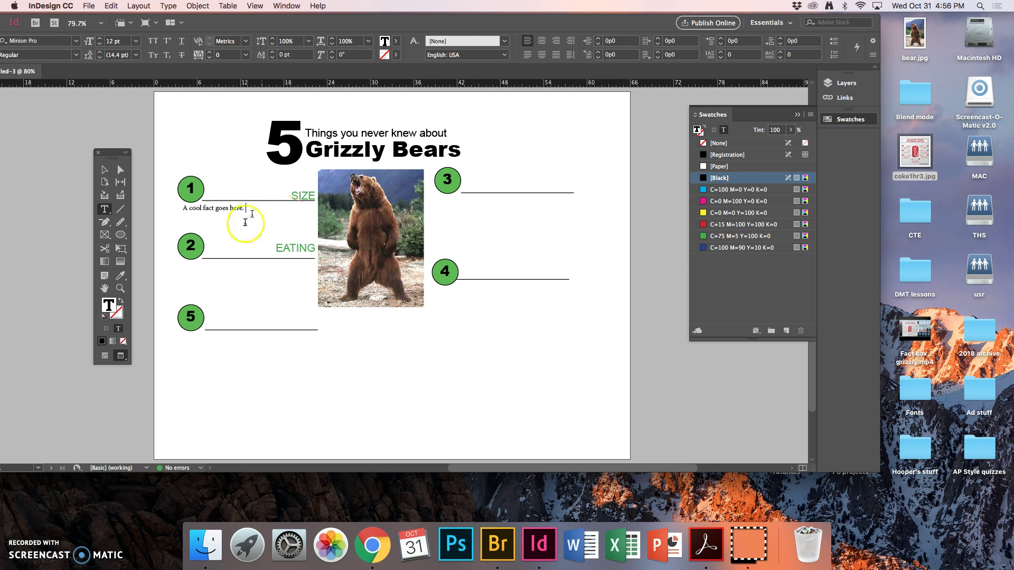
Drag circle 5 and its line below the photo, realigning the circle to the line's end.
click(105, 169)
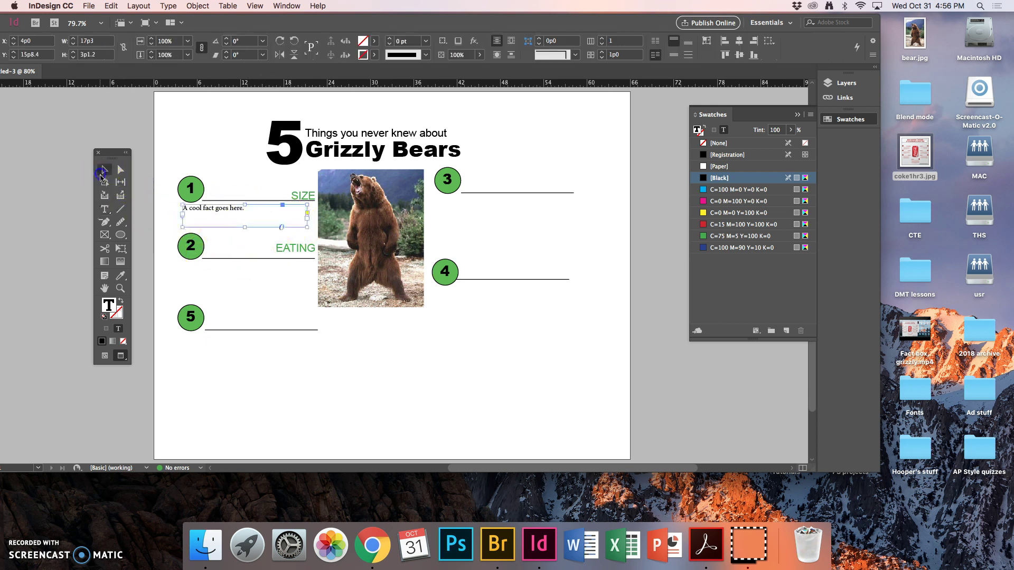
drag(163, 290, 373, 357)
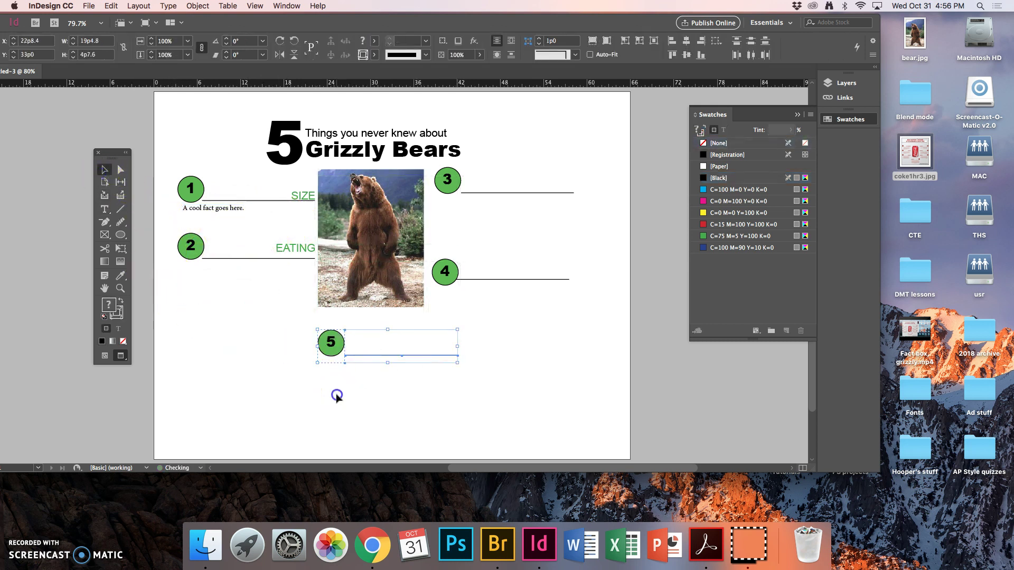
click(335, 394)
drag(284, 312, 358, 356)
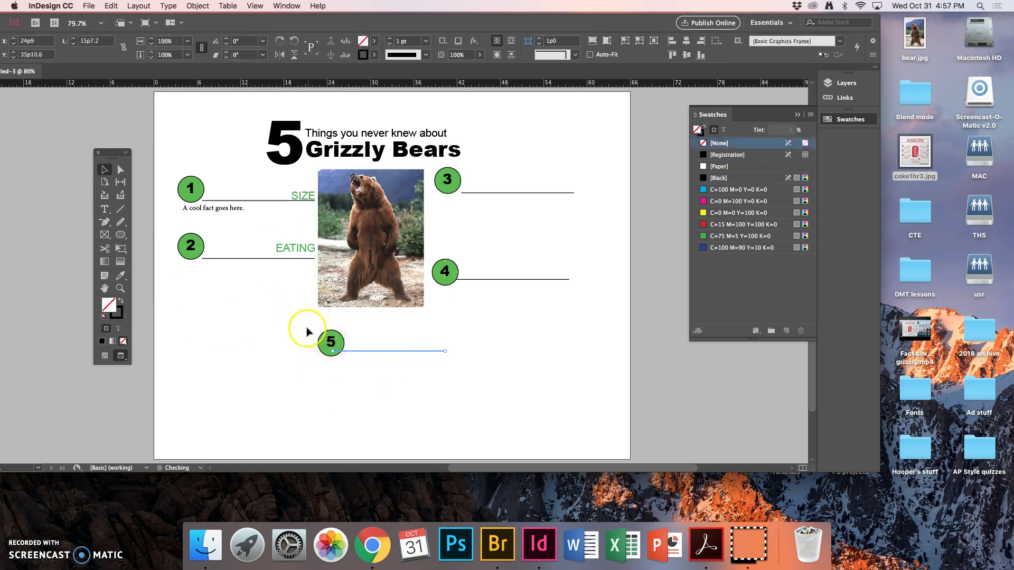
click(338, 349)
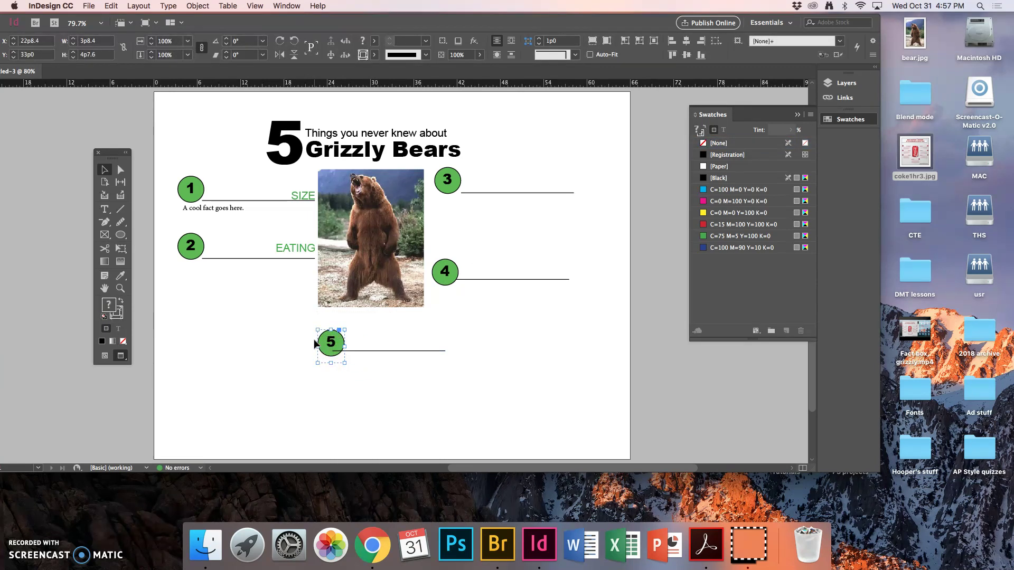
drag(315, 344, 176, 318)
shift+click(313, 331)
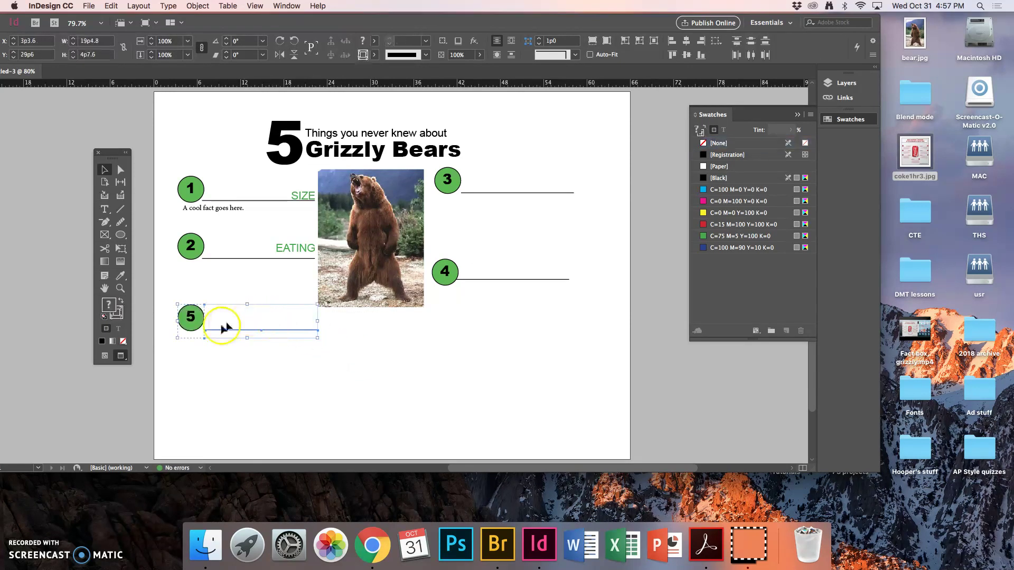
click(296, 340)
Undo the misplacement and reposition circle 5 with its line lower on the page.
drag(177, 294, 296, 365)
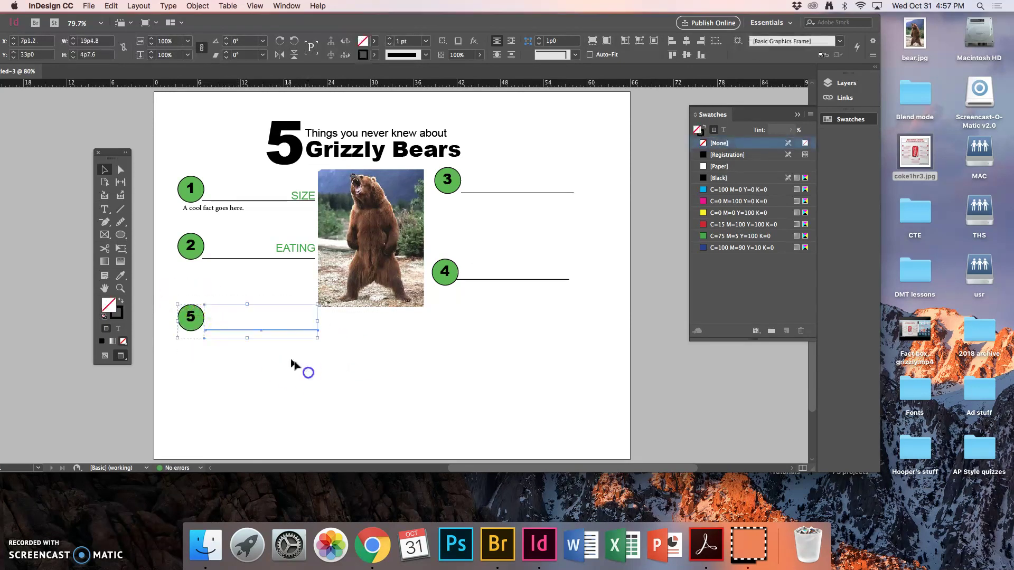
click(238, 333)
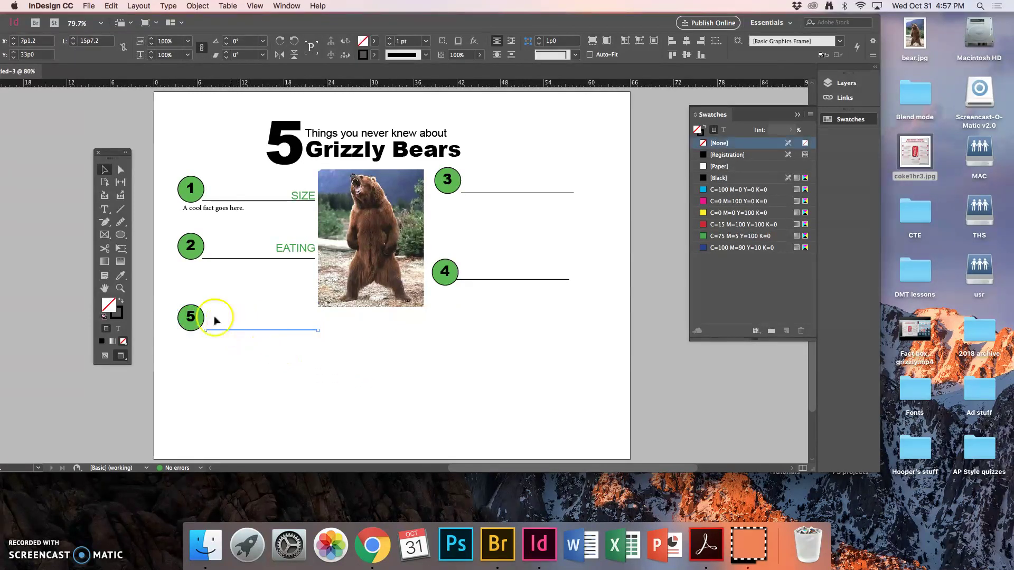
click(243, 336)
key(super+z)
key(super+z)
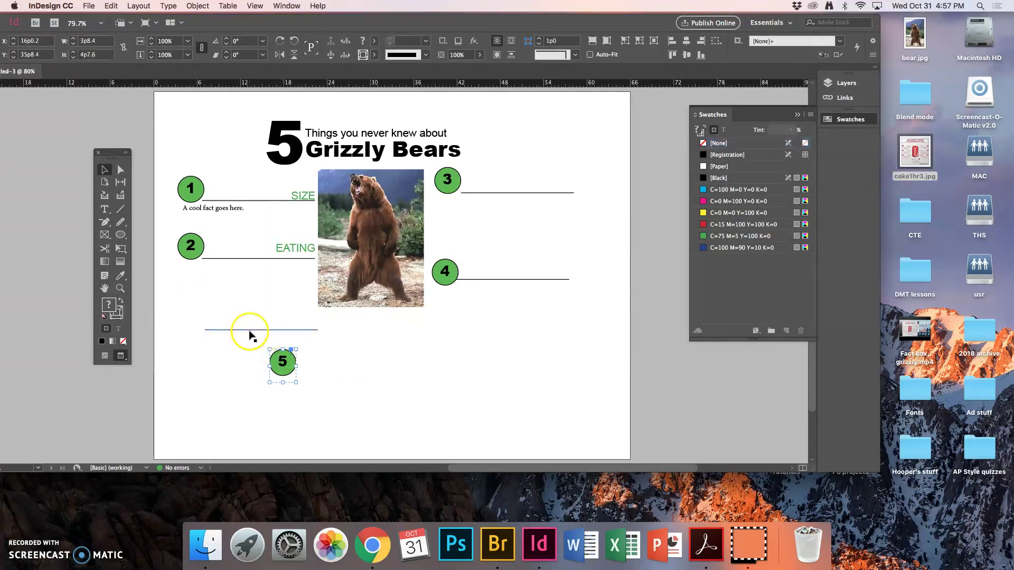
key(super+z)
click(248, 315)
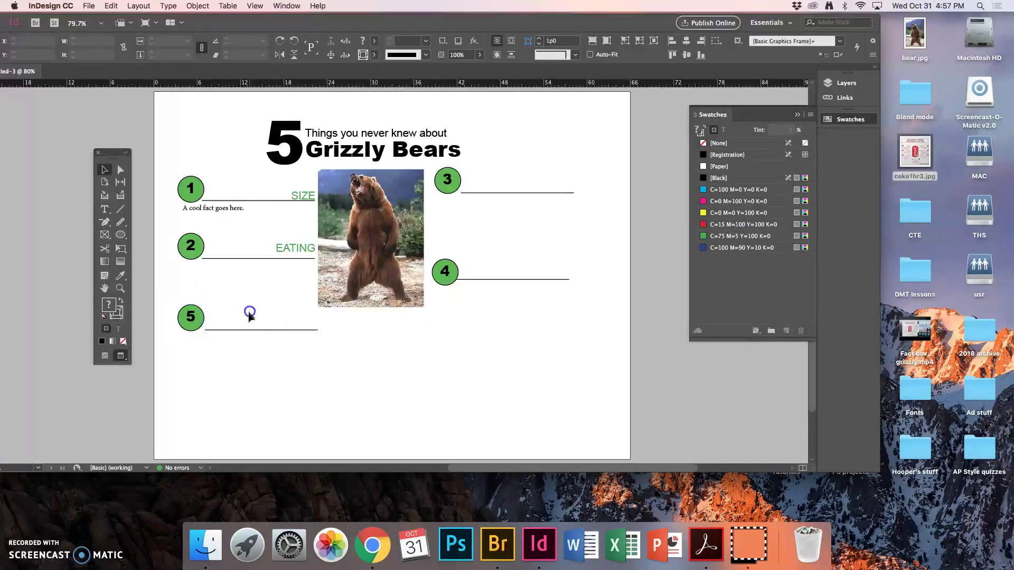
drag(186, 293, 256, 342)
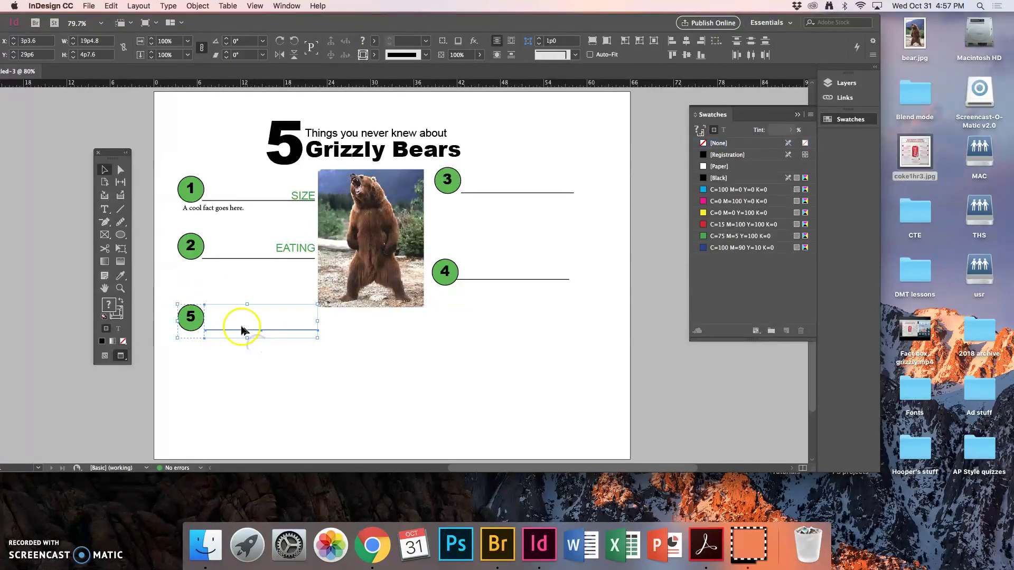
drag(235, 307, 359, 349)
click(358, 360)
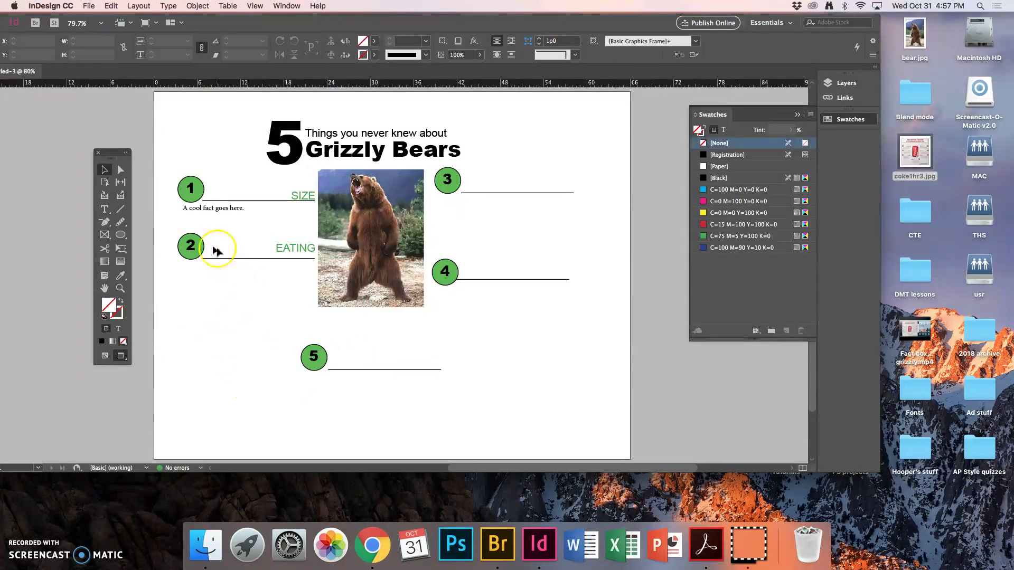
Move circles 2 and 4 lower beside the bear photo and shorten the Grizzly Bears headline frame.
drag(167, 228, 257, 296)
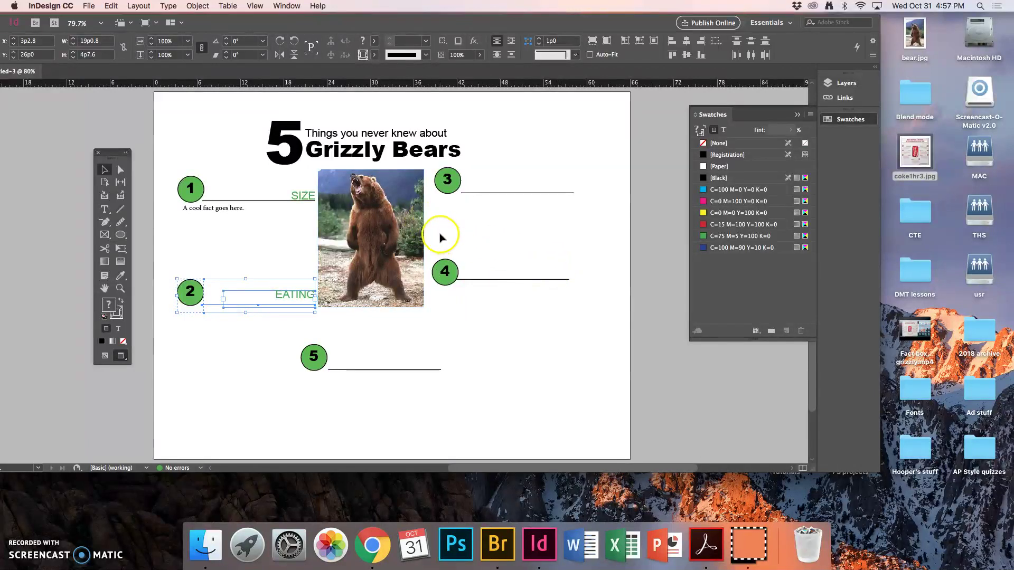
drag(441, 238, 505, 295)
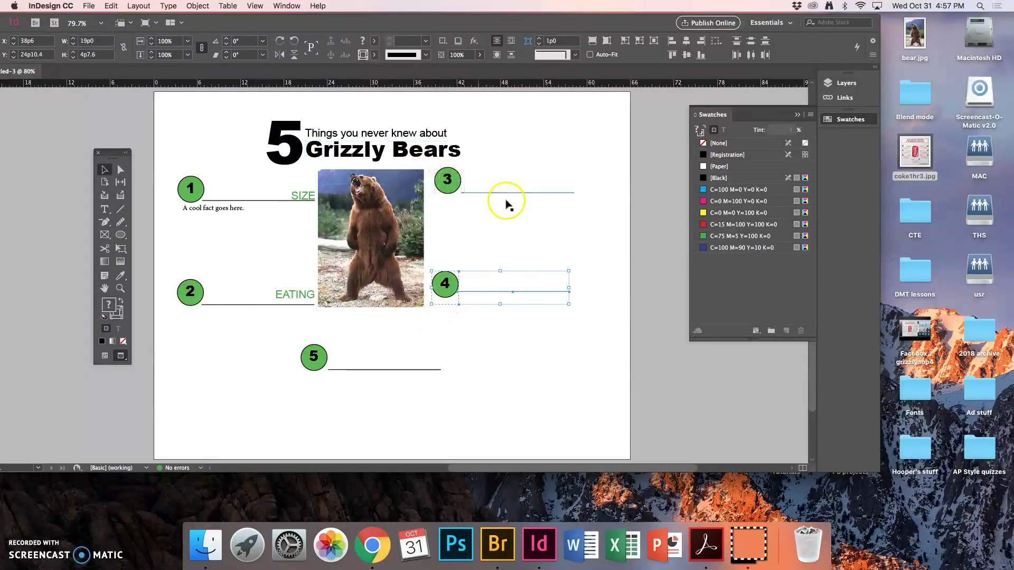
drag(549, 215, 431, 166)
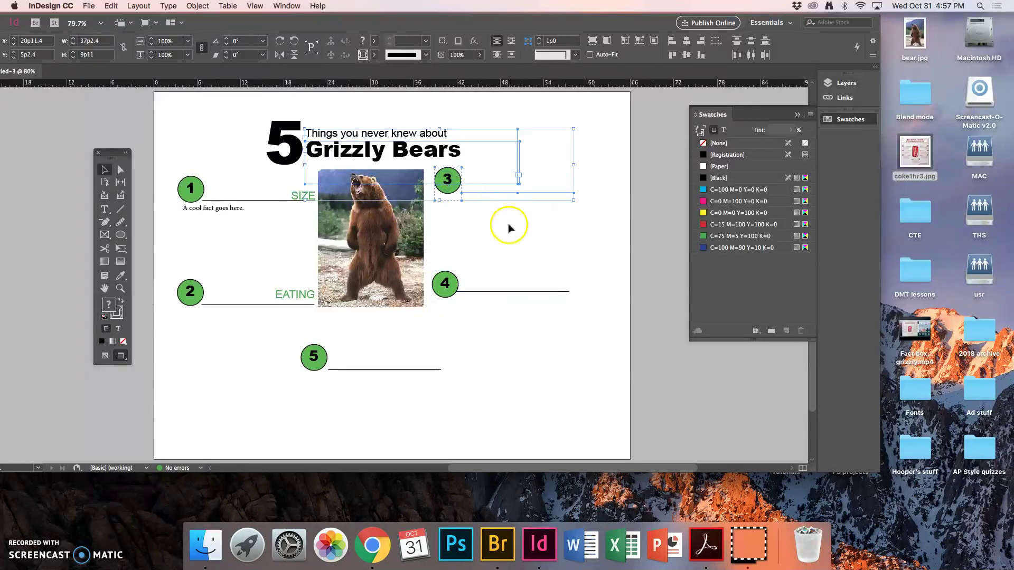
click(508, 227)
click(463, 165)
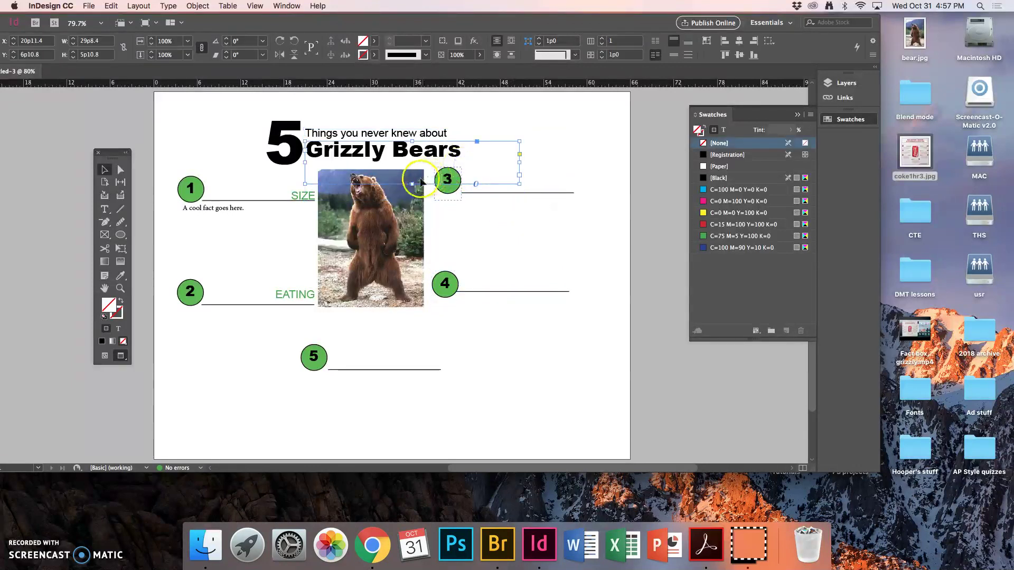
drag(412, 184, 412, 163)
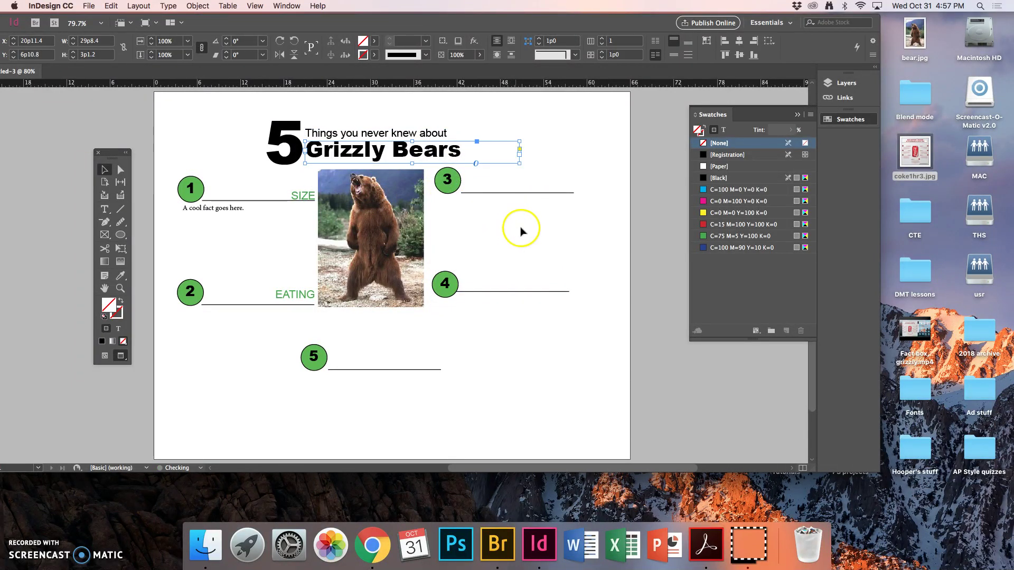
Reposition circle 3 with its rule line and nudge the line up to meet the circle.
drag(544, 228, 440, 177)
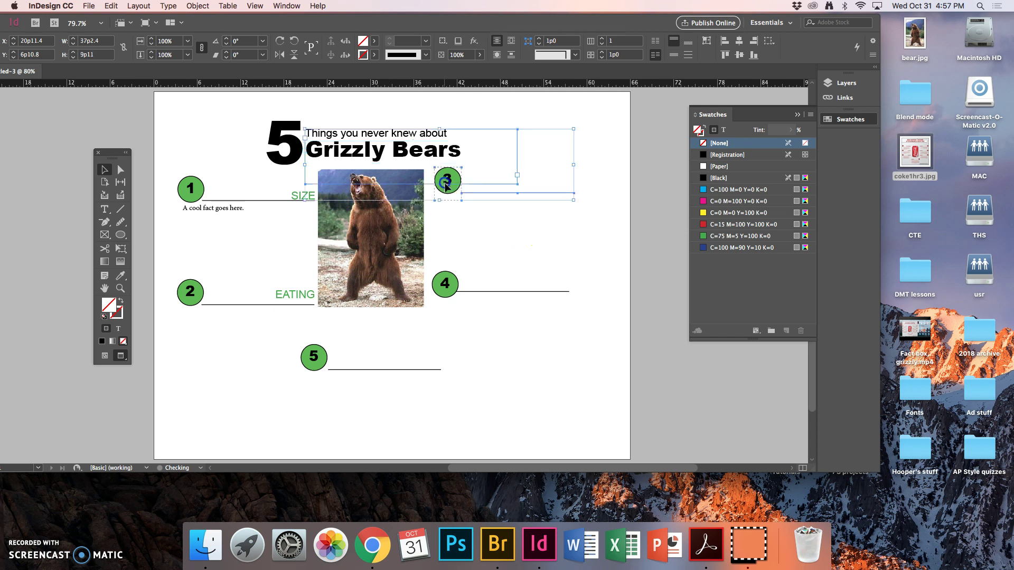
click(463, 210)
click(477, 194)
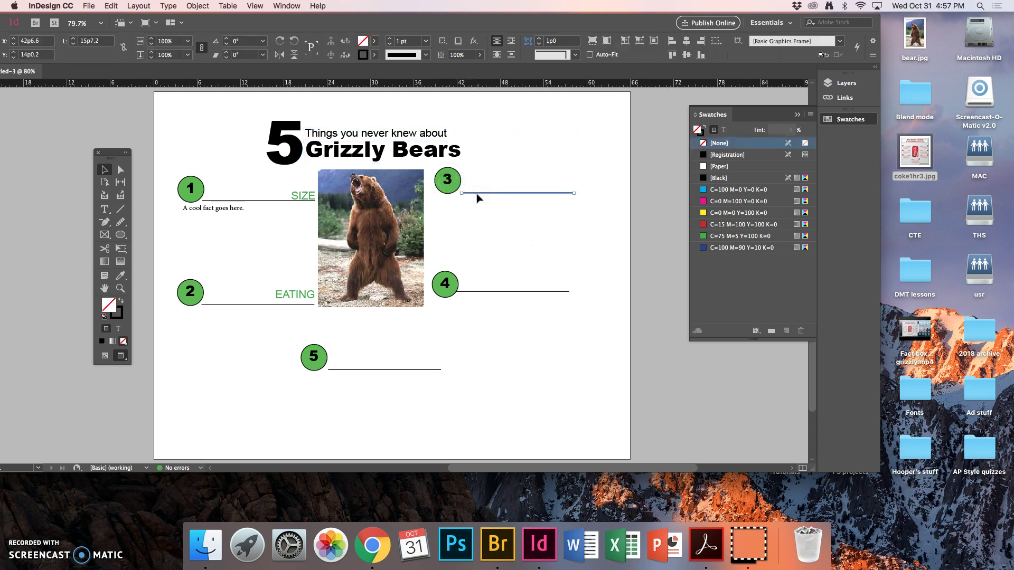
shift+click(448, 182)
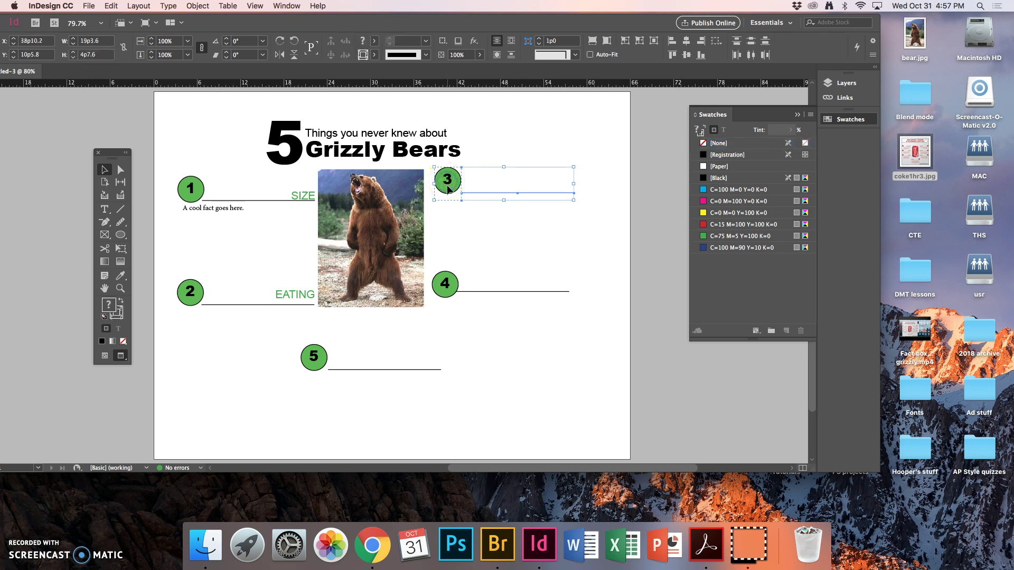
drag(447, 190, 445, 195)
click(474, 223)
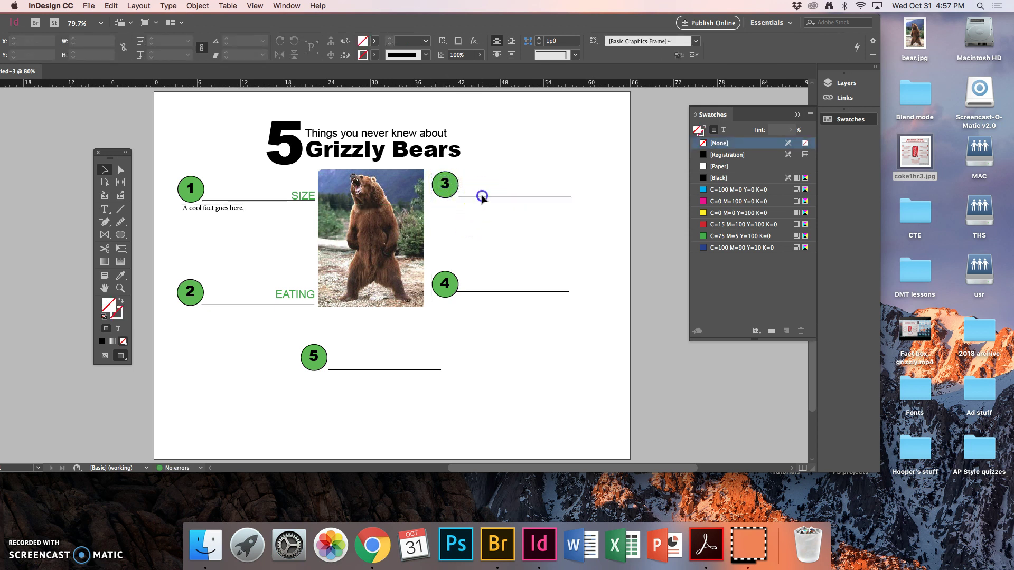
drag(479, 195, 478, 192)
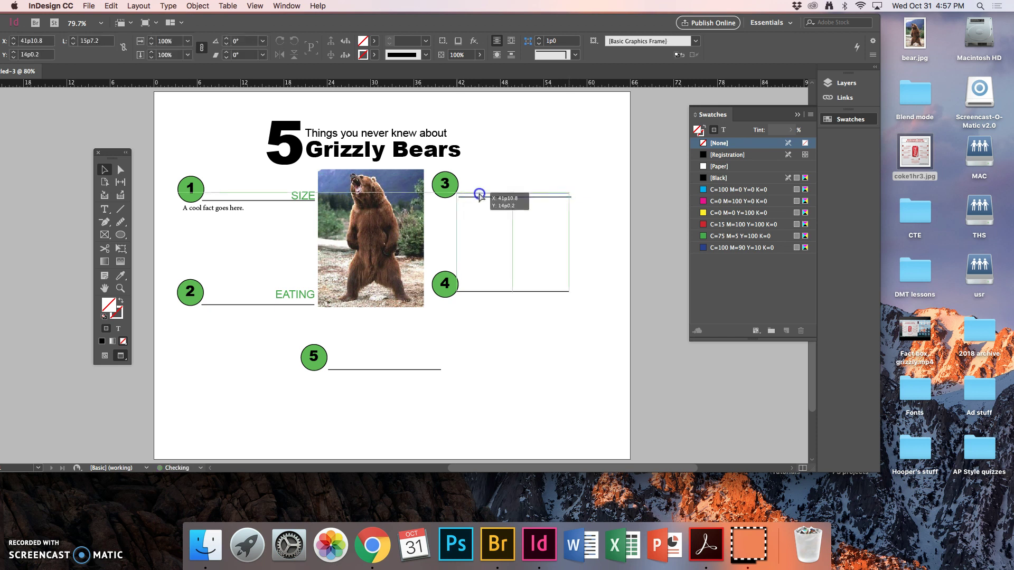
click(476, 222)
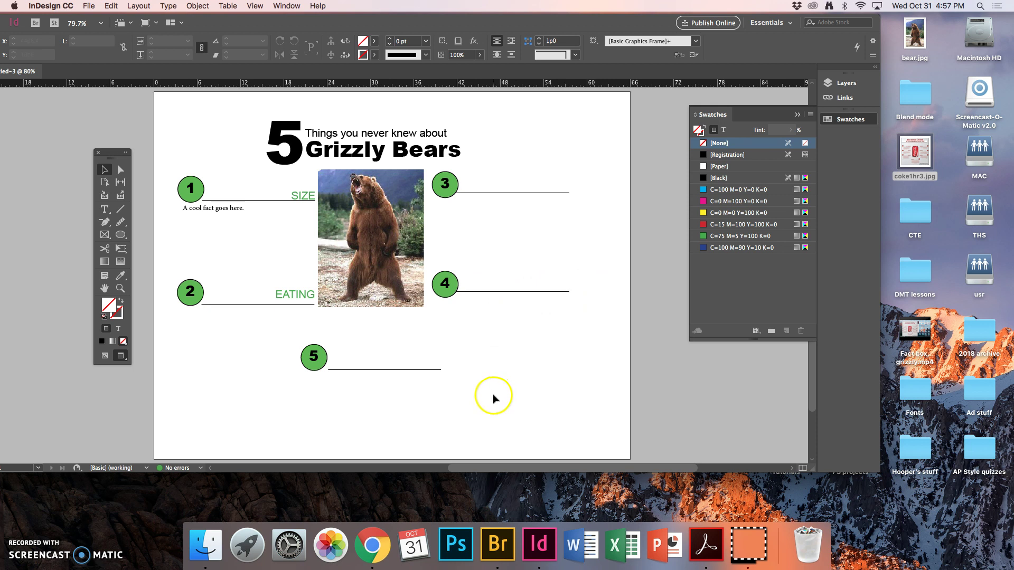
Add a 'SOURCE: Grizzlybears.com' text frame near the bottom of the page.
click(104, 210)
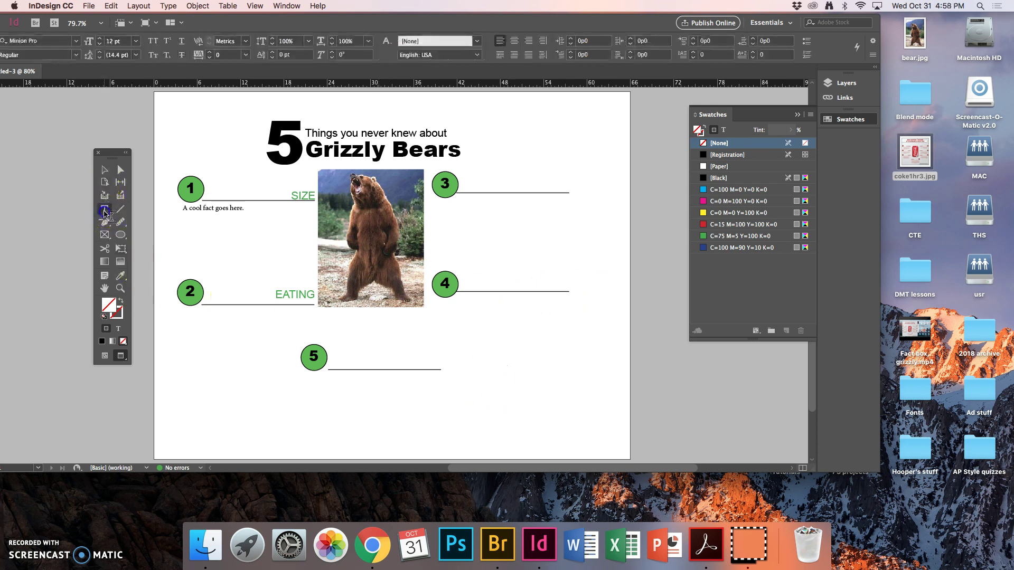
drag(431, 399, 583, 415)
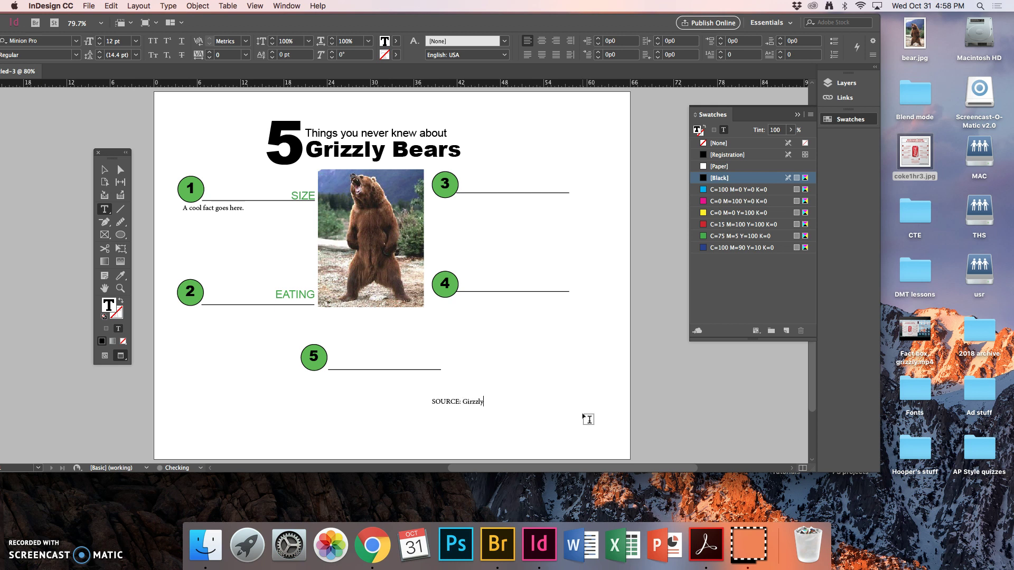
text(rizzlybears.com)
Create a 'By: Your Name' byline frame and place it under the Grizzly Bears headline.
drag(190, 373, 251, 393)
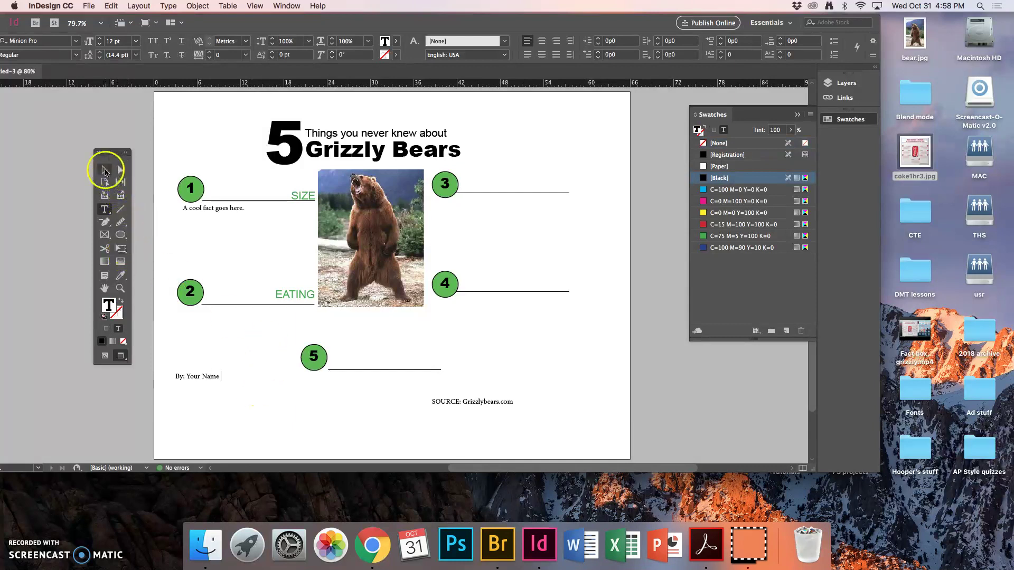
click(105, 170)
drag(193, 378, 410, 166)
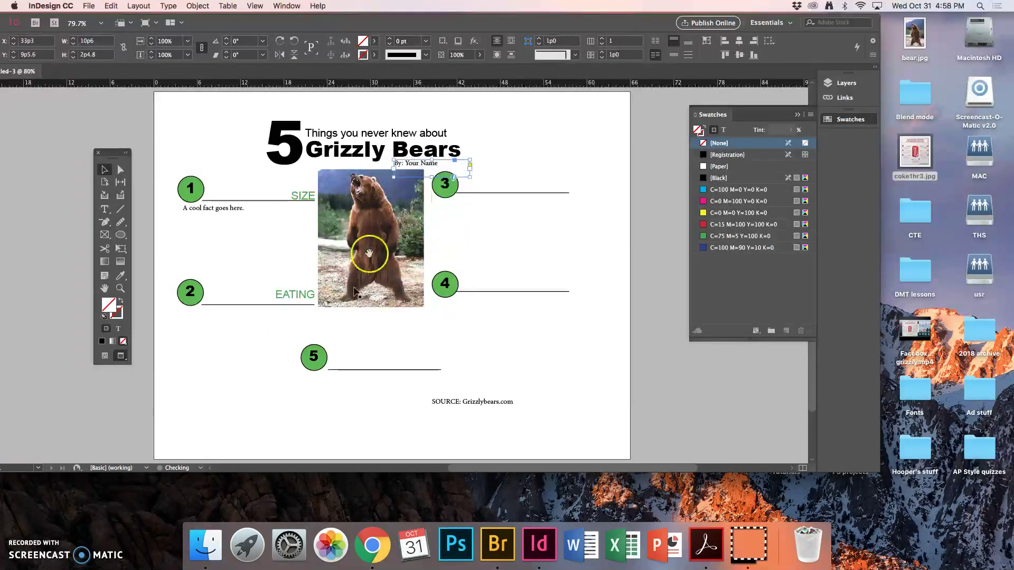
click(269, 371)
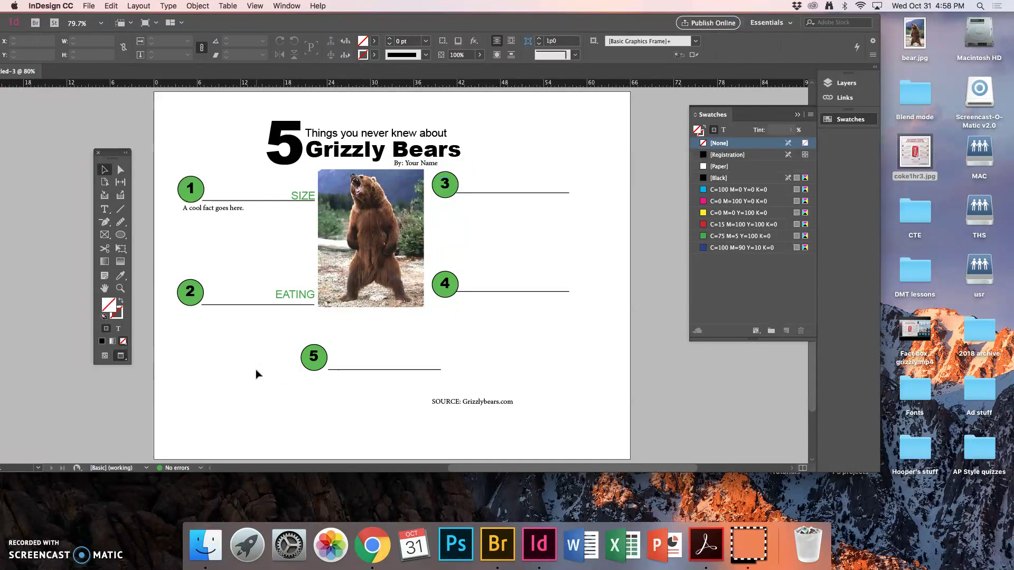
Save the document as 'Bear graphic', an InDesign CC 2017 file, to the Desktop.
click(88, 5)
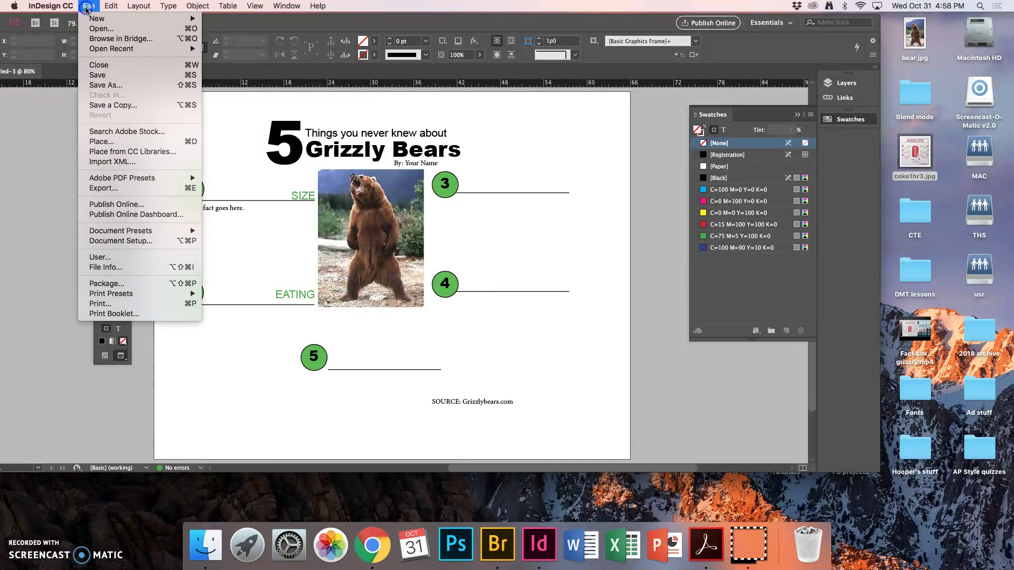
click(89, 85)
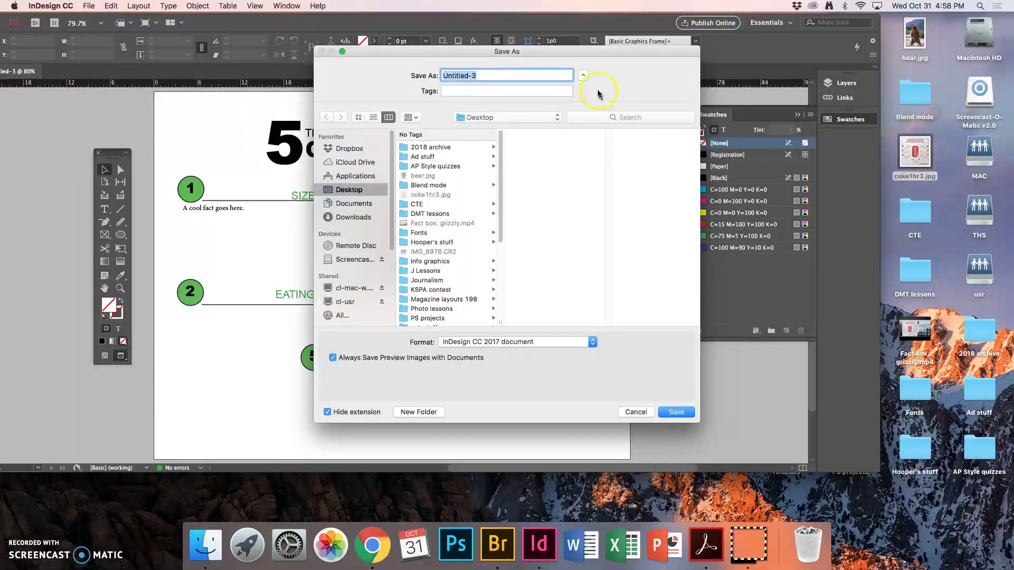
click(583, 77)
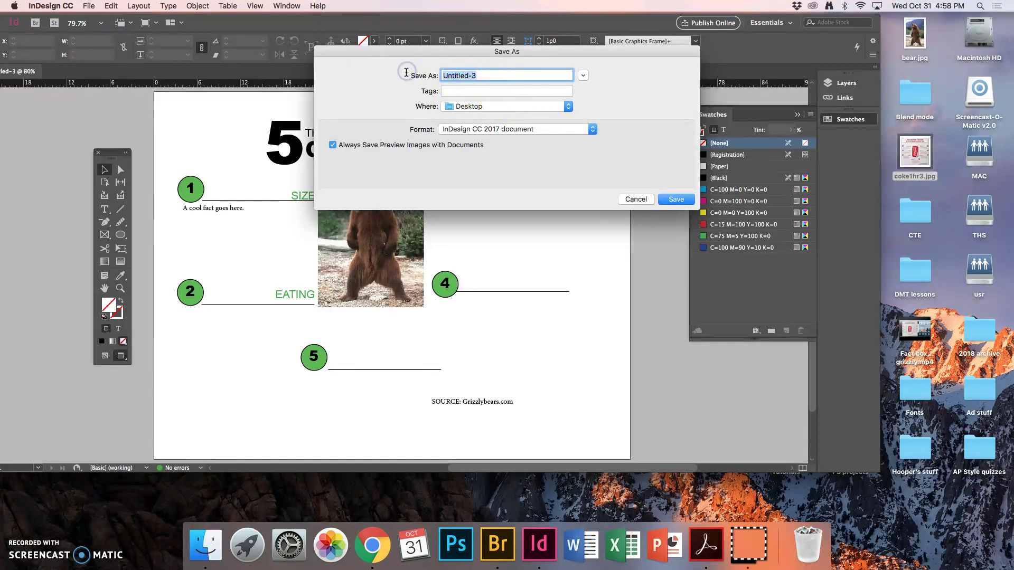
text(B)
text(ear graphoic==)
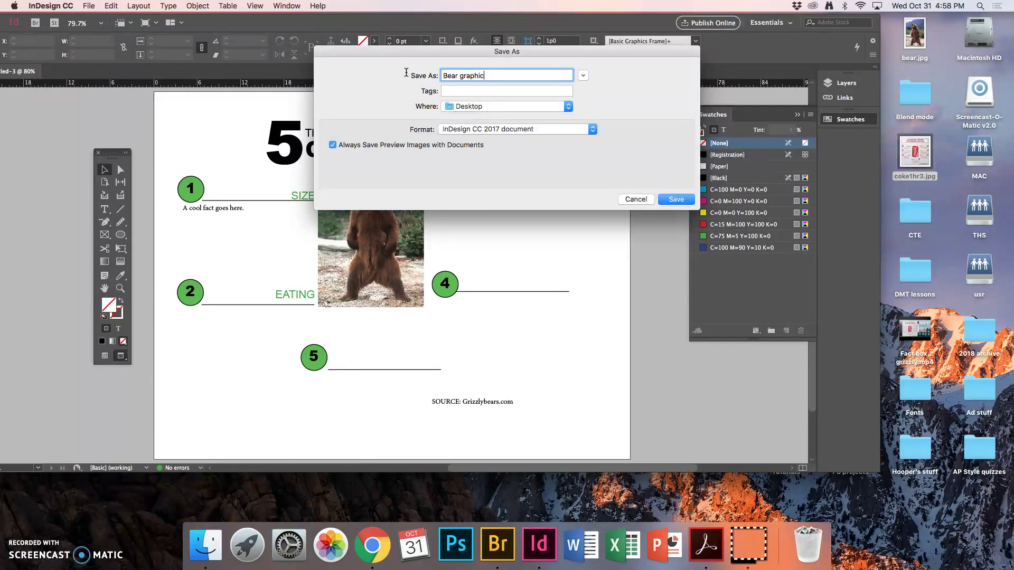
click(582, 76)
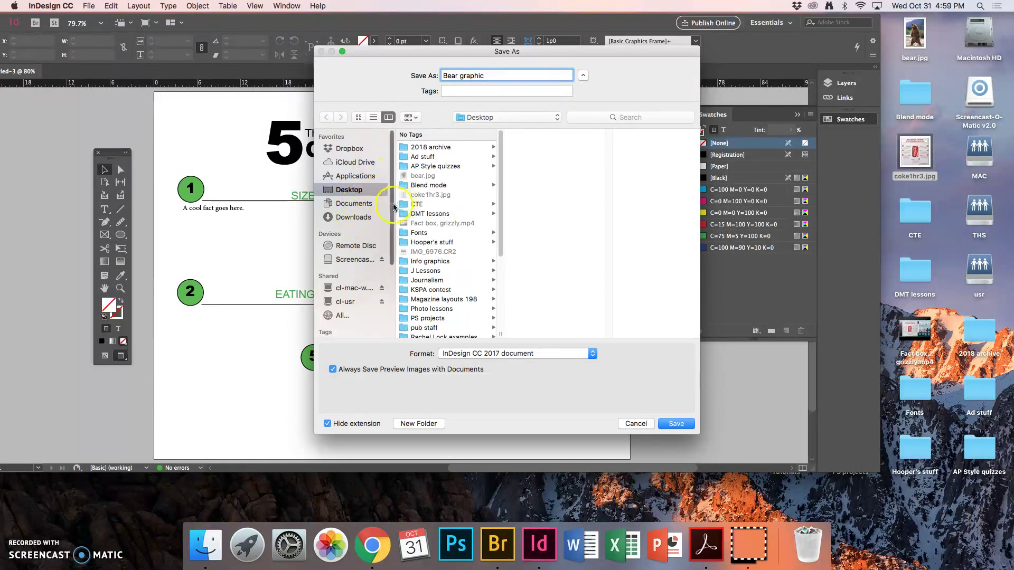
scroll(393, 207, down, 3)
click(343, 244)
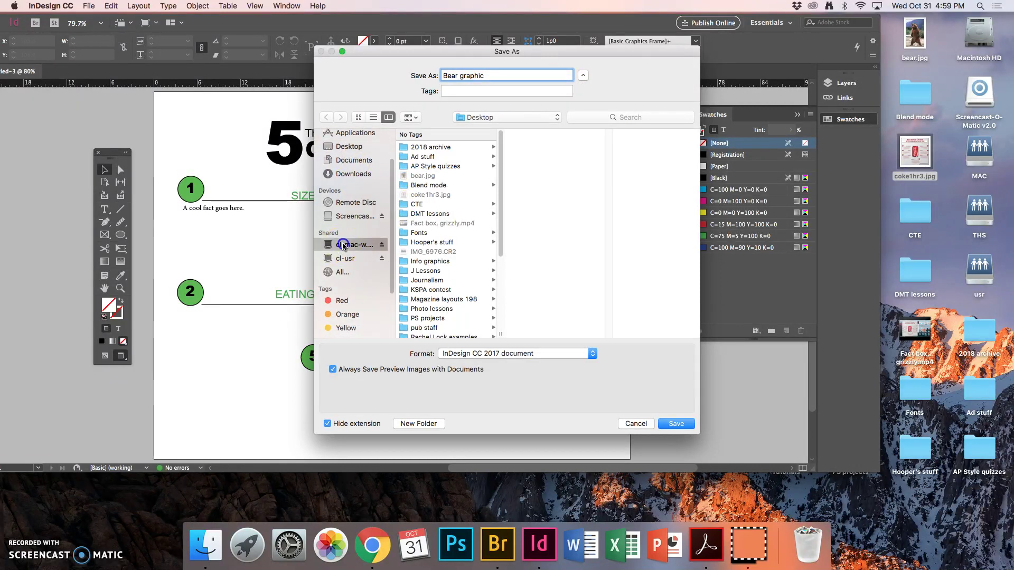
click(418, 254)
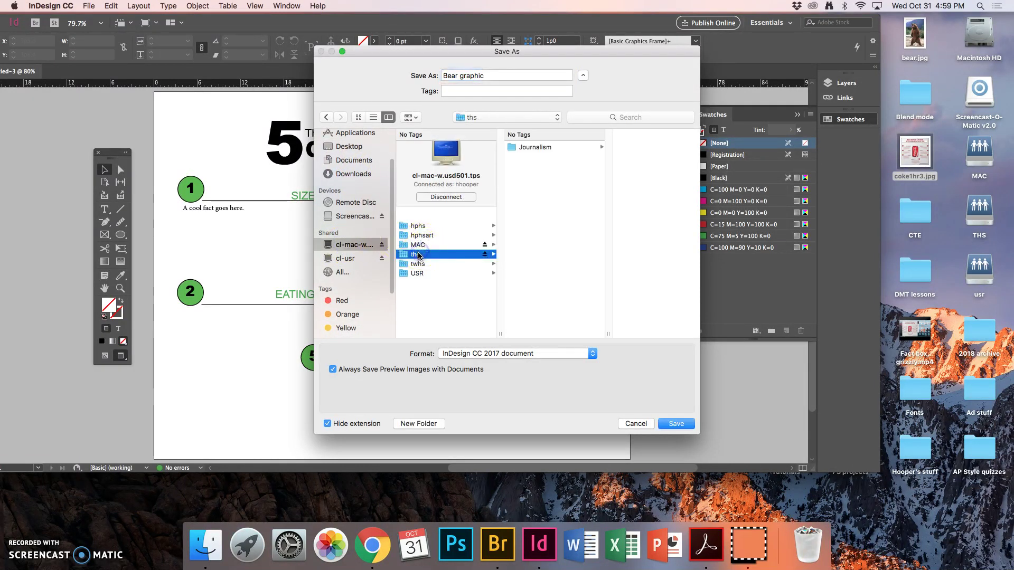
click(534, 148)
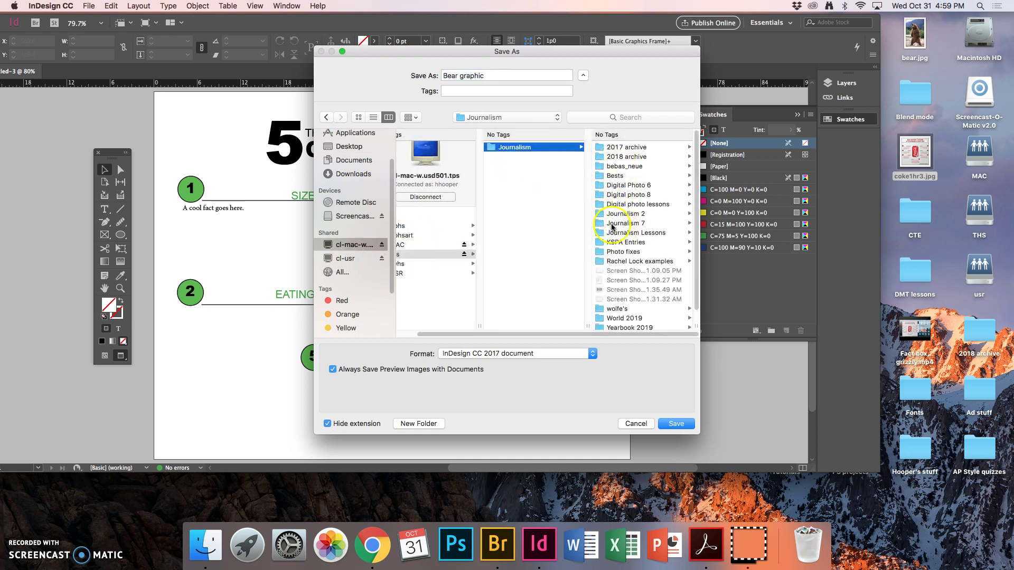
click(618, 214)
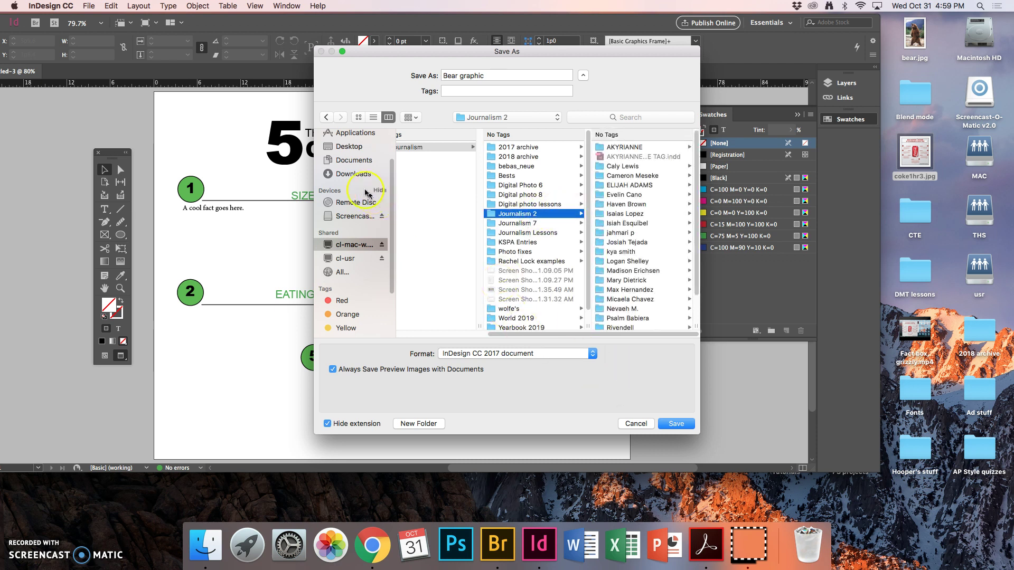
click(351, 151)
click(676, 424)
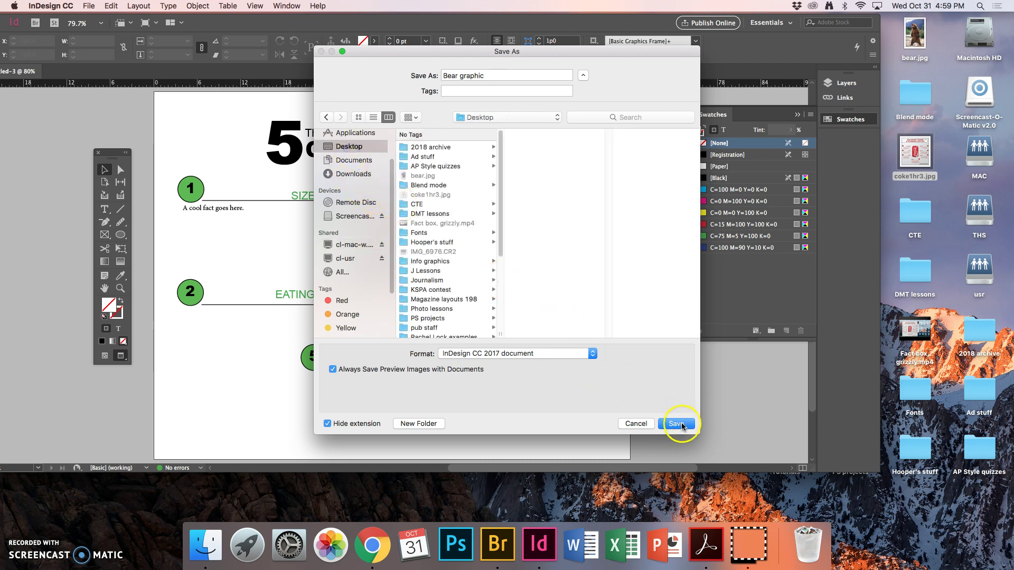